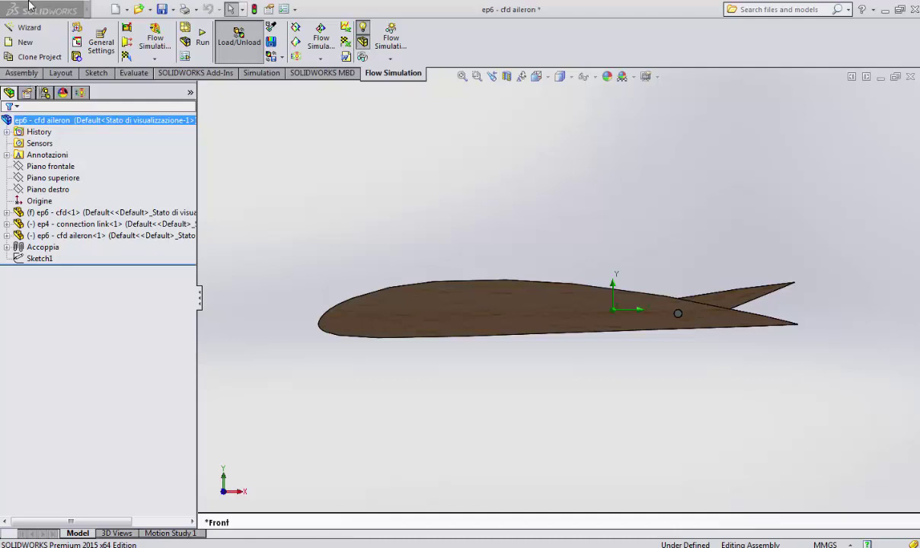
Open the ep5-wing assembly with a rebuild, declining to reset the computational domain and the mesh settings.
click(22, 73)
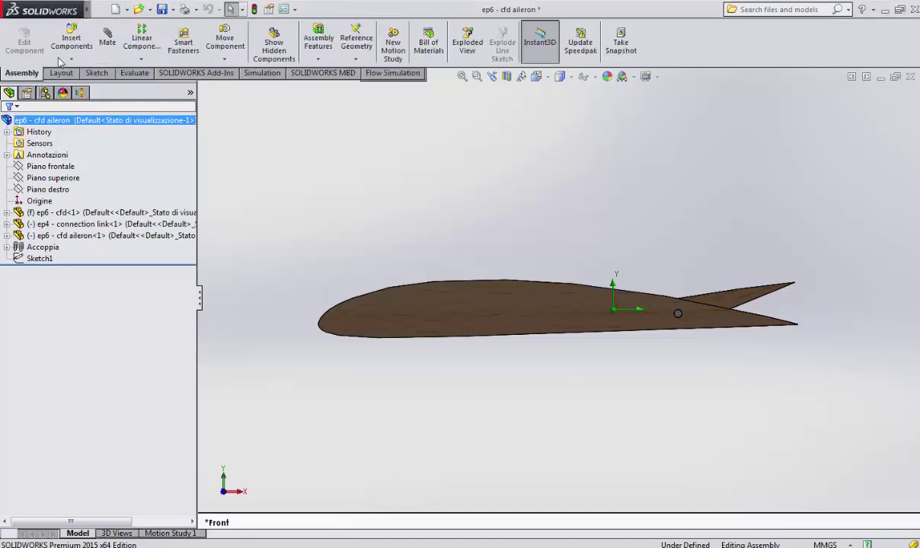
click(100, 9)
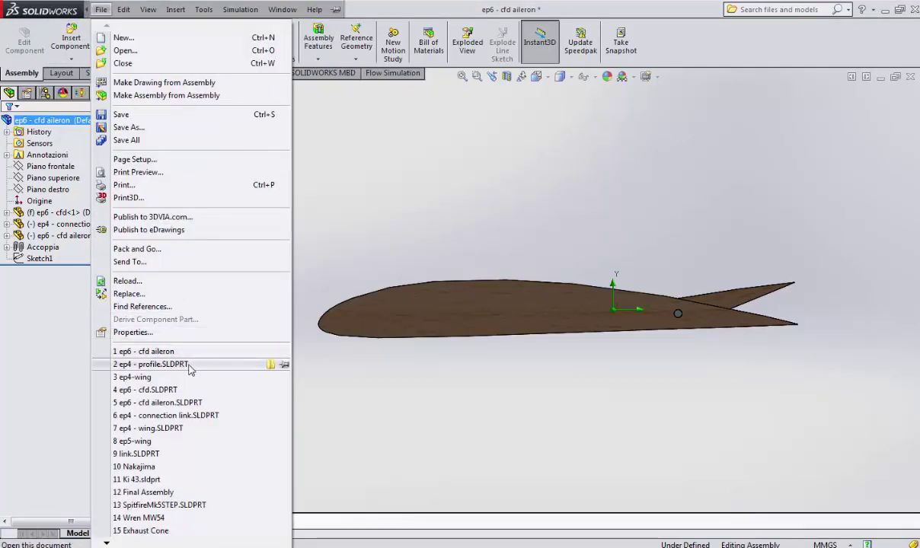
click(190, 442)
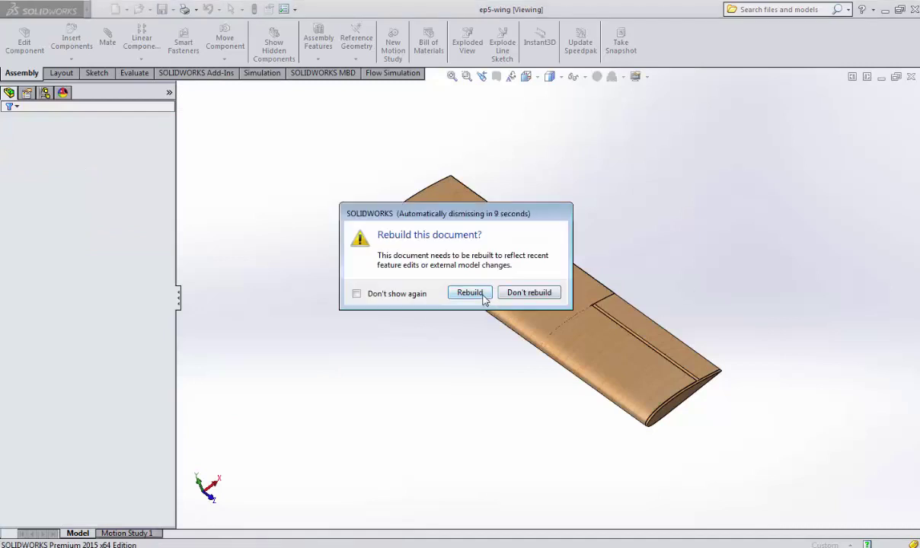
click(483, 297)
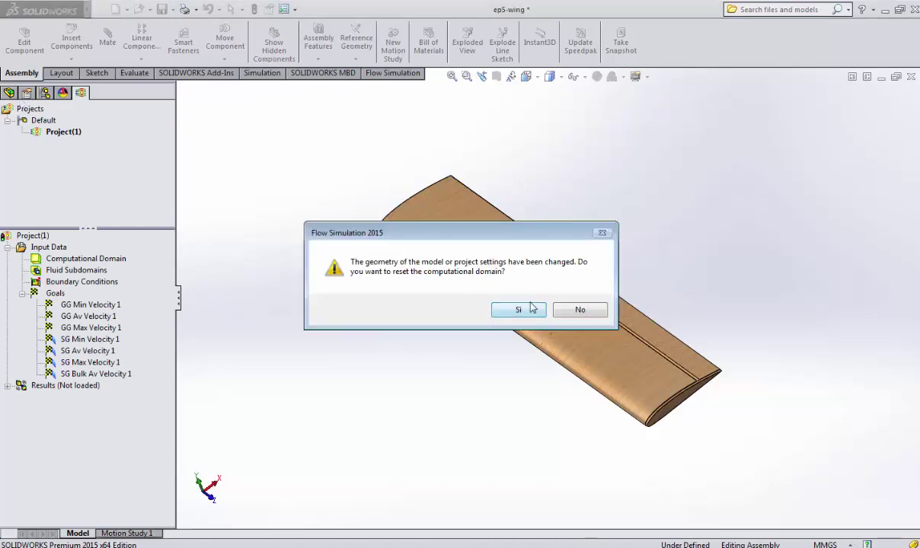
click(580, 310)
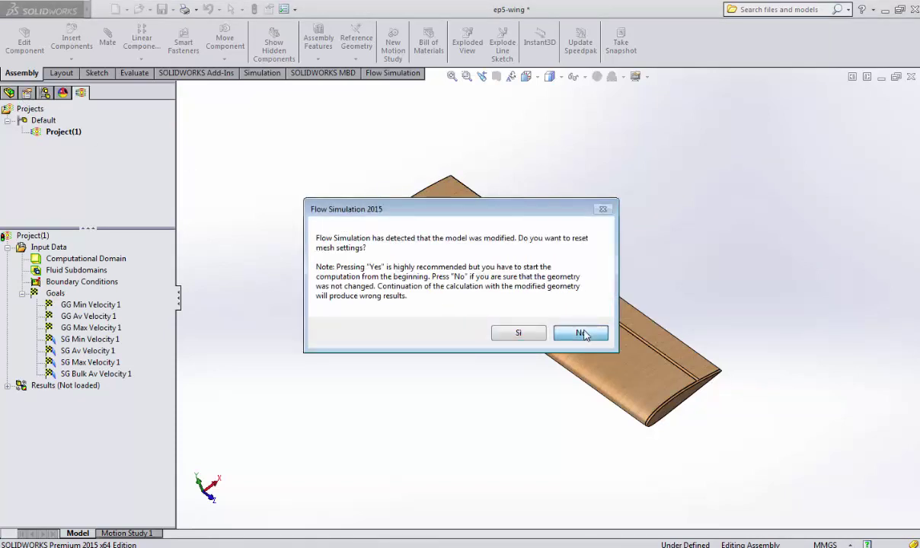
click(581, 334)
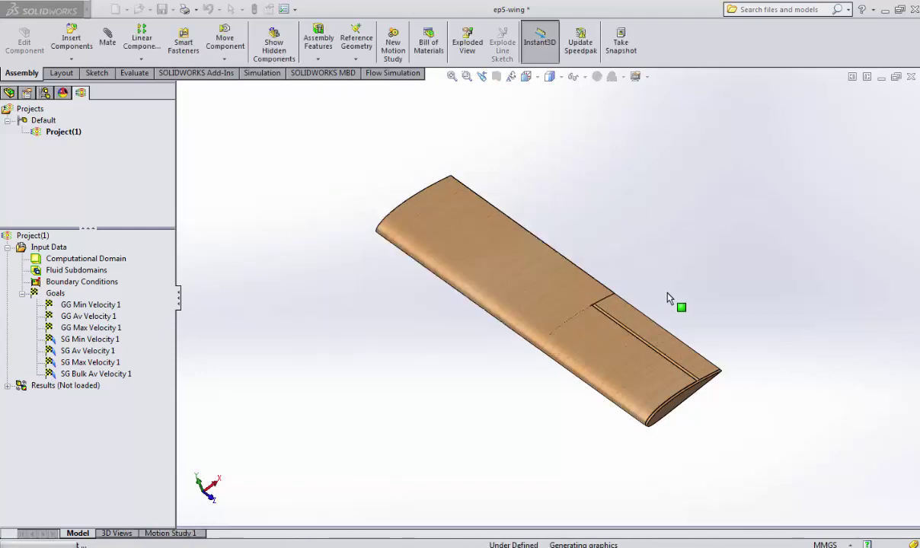
Show the assembly's feature tree and set the display style to Hidden Lines Visible.
middle_drag(679, 313, 597, 437)
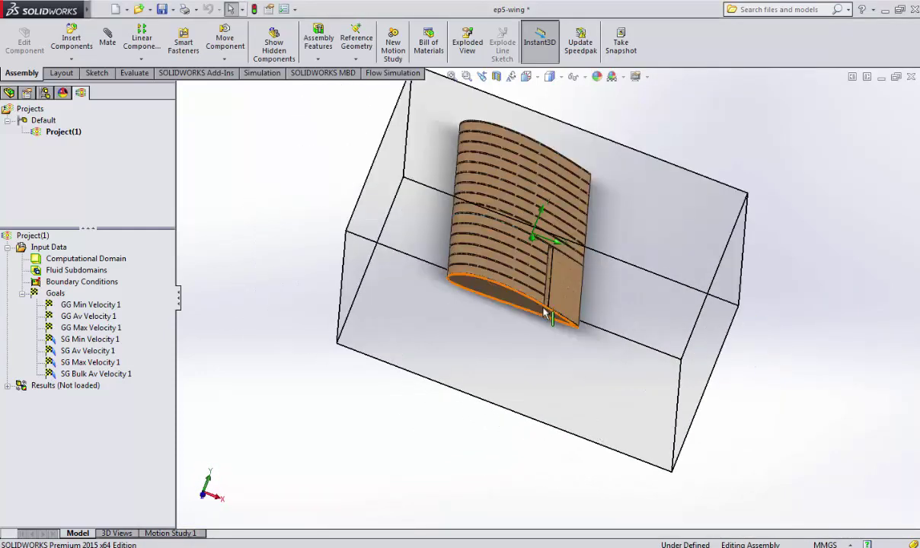
click(9, 93)
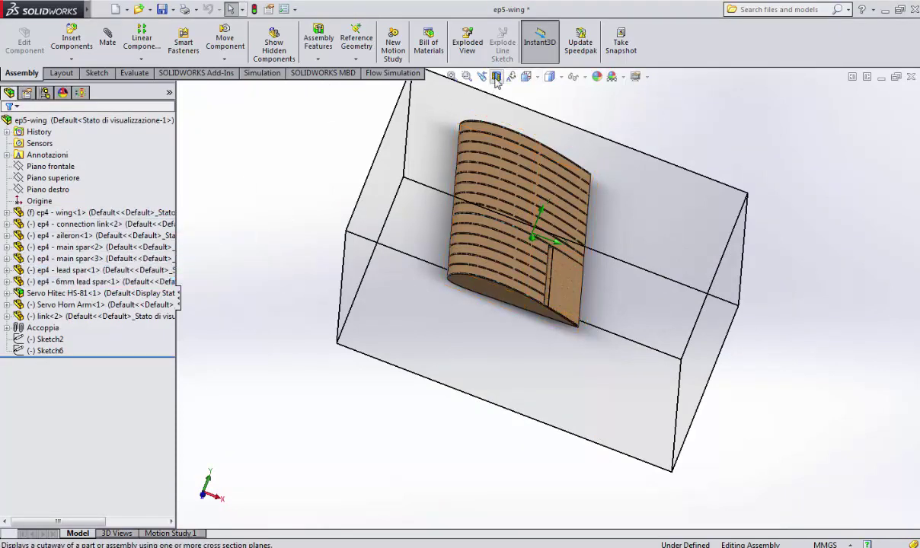
click(535, 79)
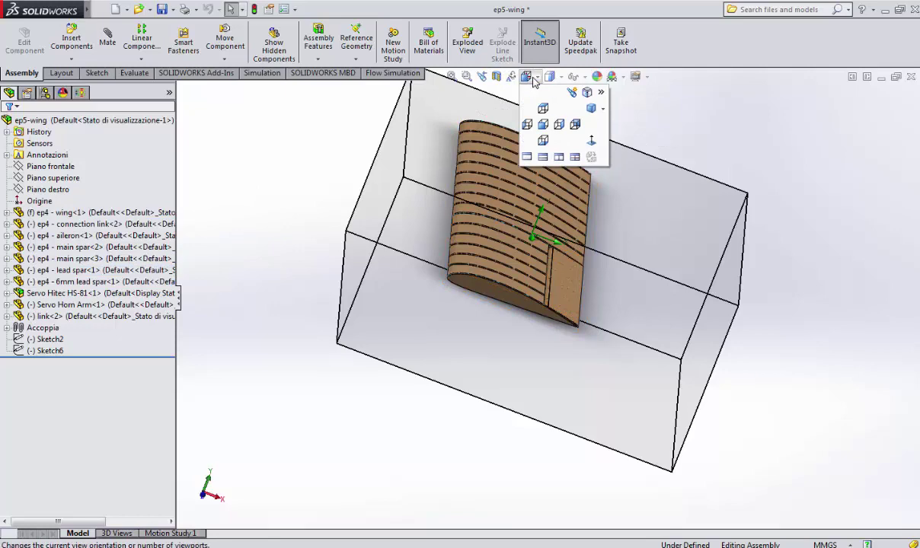
click(553, 77)
click(554, 142)
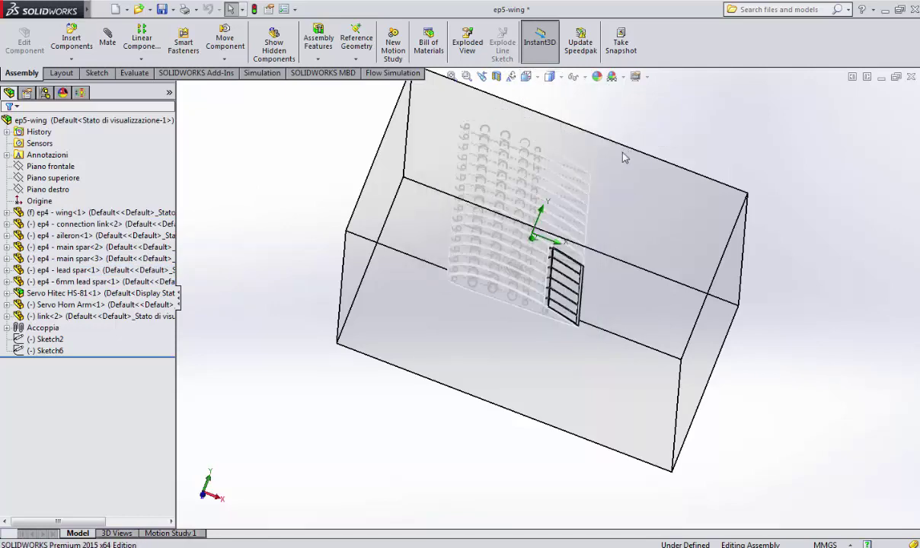
Deflect the aileron downward together with its servo link, and view the assembly from the front.
scroll(622, 158, down, 1)
middle_drag(622, 163, 462, 396)
scroll(508, 364, down, 3)
scroll(426, 396, down, 5)
drag(433, 348, 411, 340)
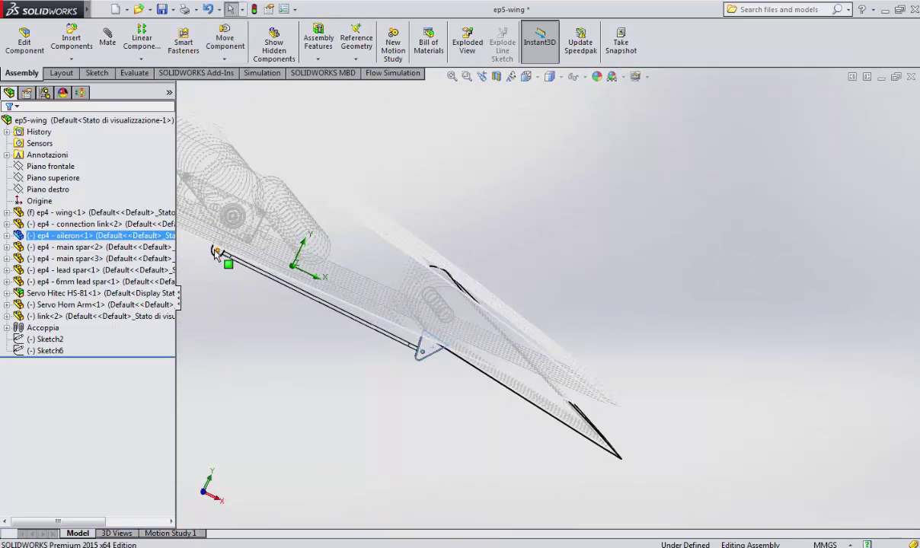
click(218, 254)
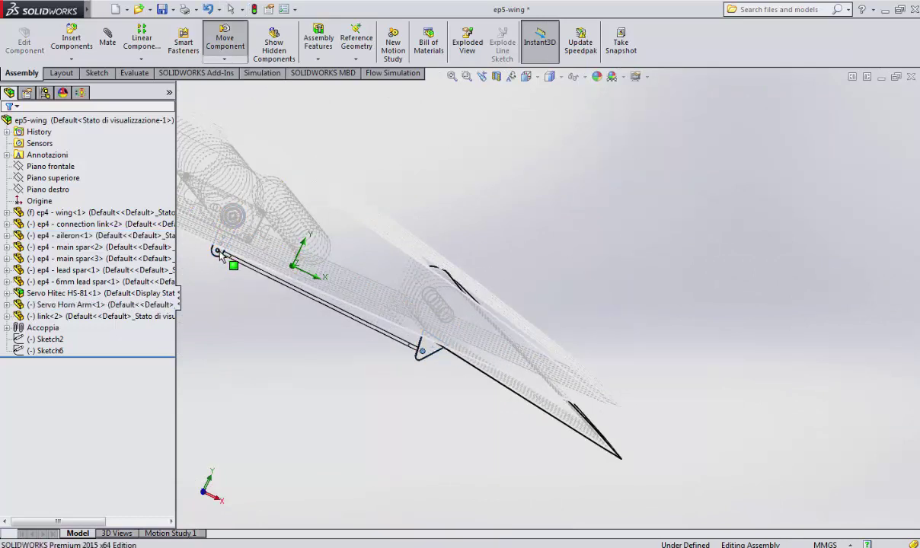
drag(220, 259, 470, 167)
click(526, 76)
click(545, 129)
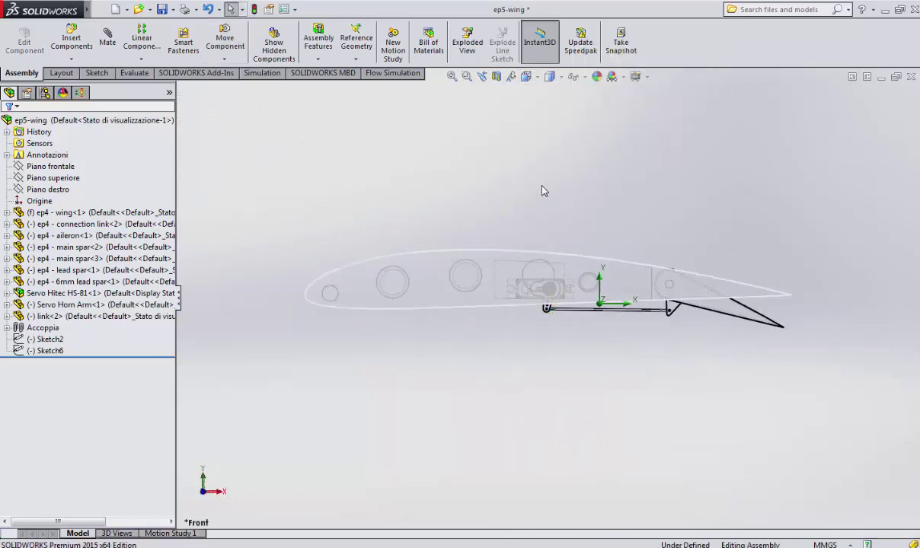
Set the display style of the wing assembly to Shaded without edges.
middle_drag(542, 191, 532, 211)
scroll(533, 210, down, 2)
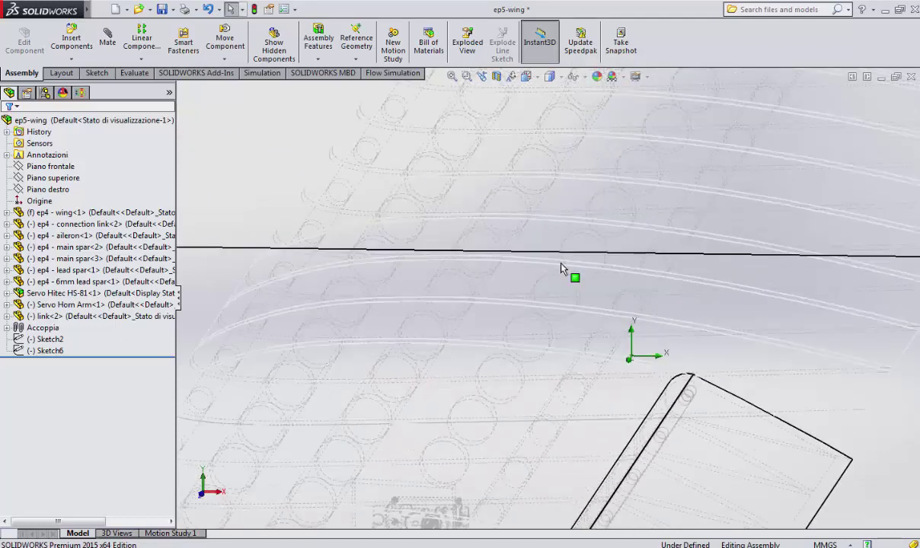
scroll(565, 273, up, 6)
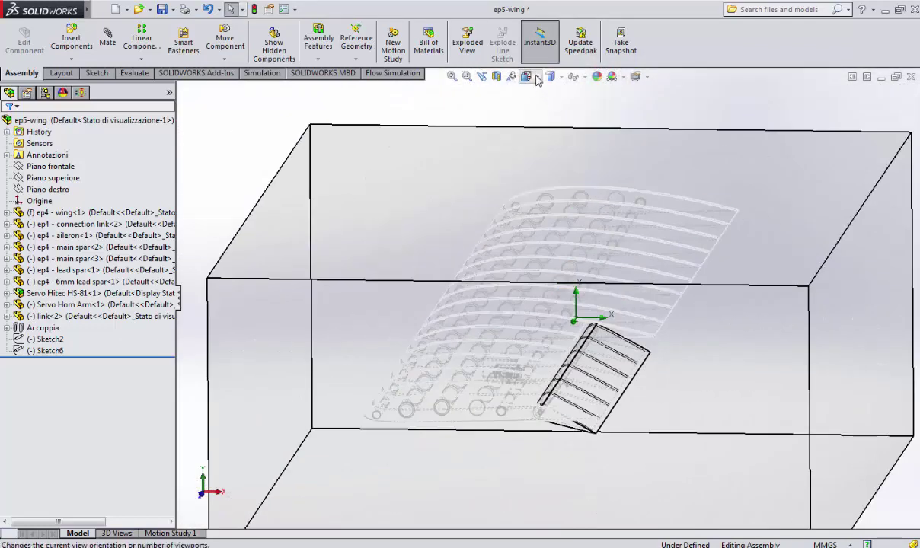
click(535, 76)
click(549, 76)
click(553, 106)
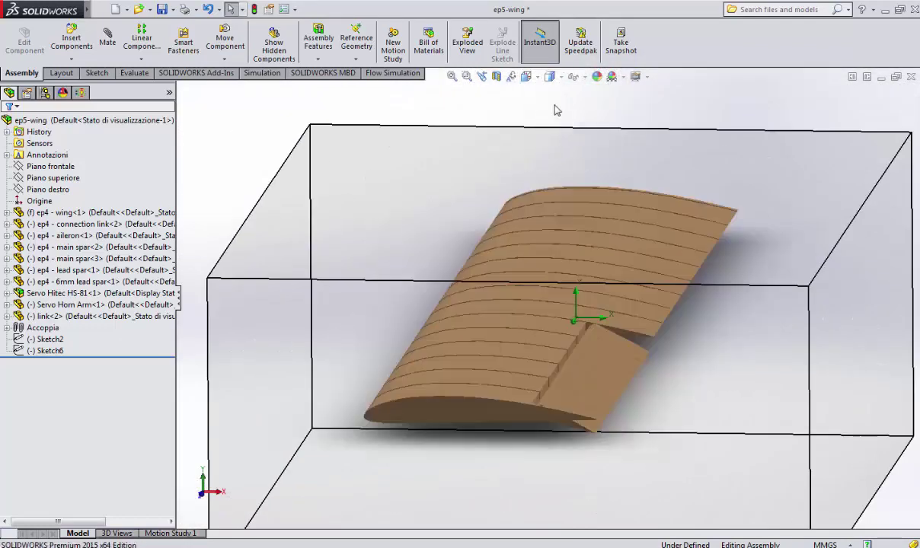
Hide the Surface-Extrude1 skin body inside the ep4 - wing component.
middle_drag(578, 112, 582, 130)
scroll(583, 133, down, 2)
scroll(582, 139, up, 4)
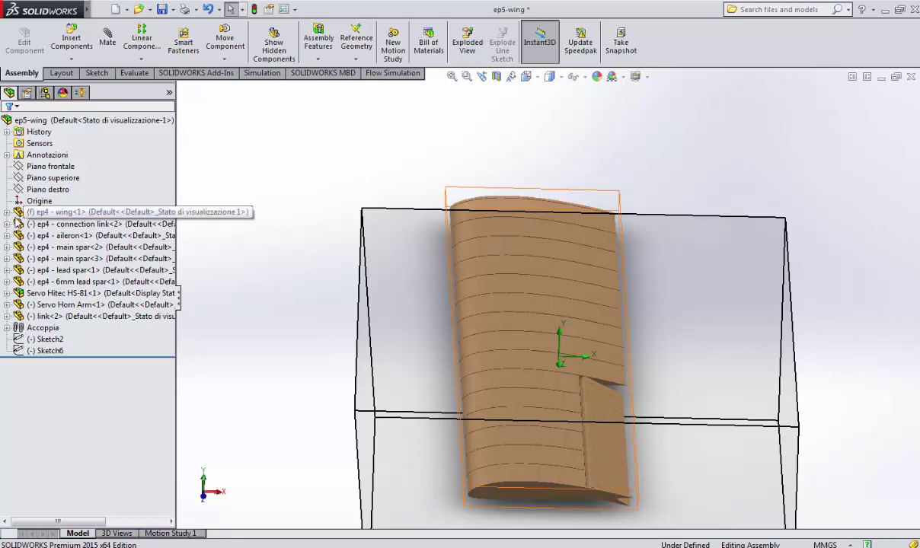
click(6, 213)
scroll(67, 358, down, 8)
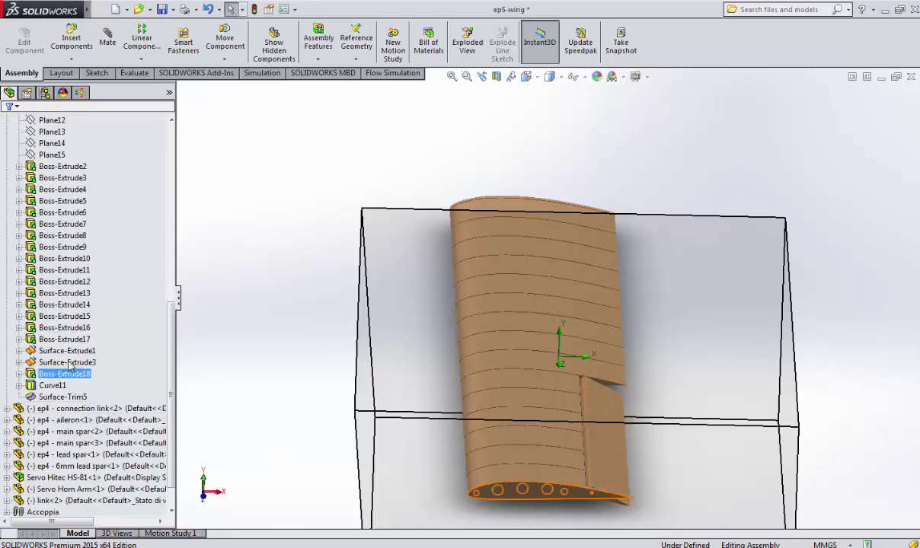
click(67, 362)
click(67, 351)
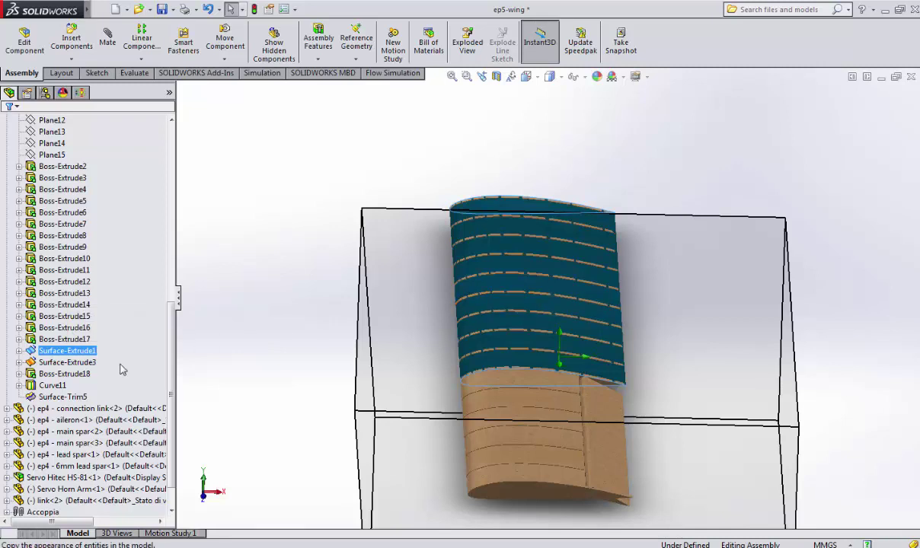
right_click(79, 352)
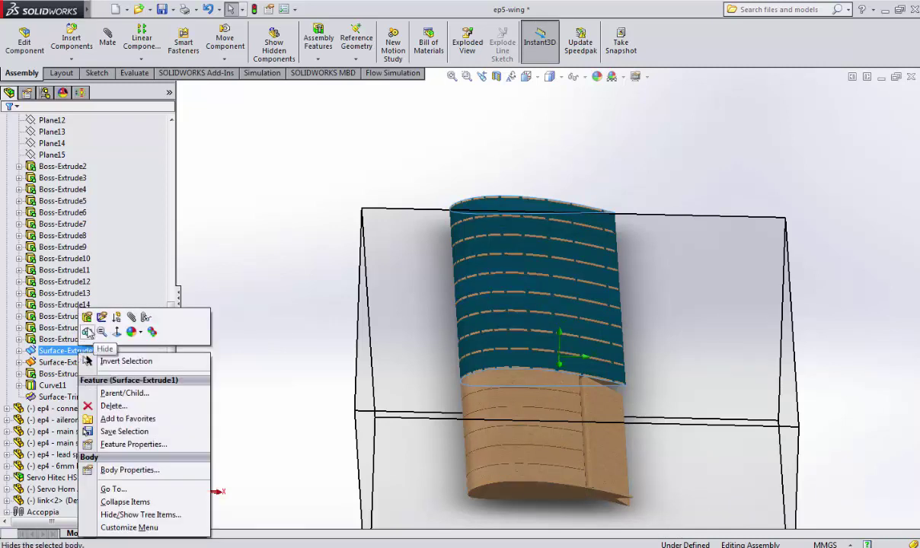
click(88, 333)
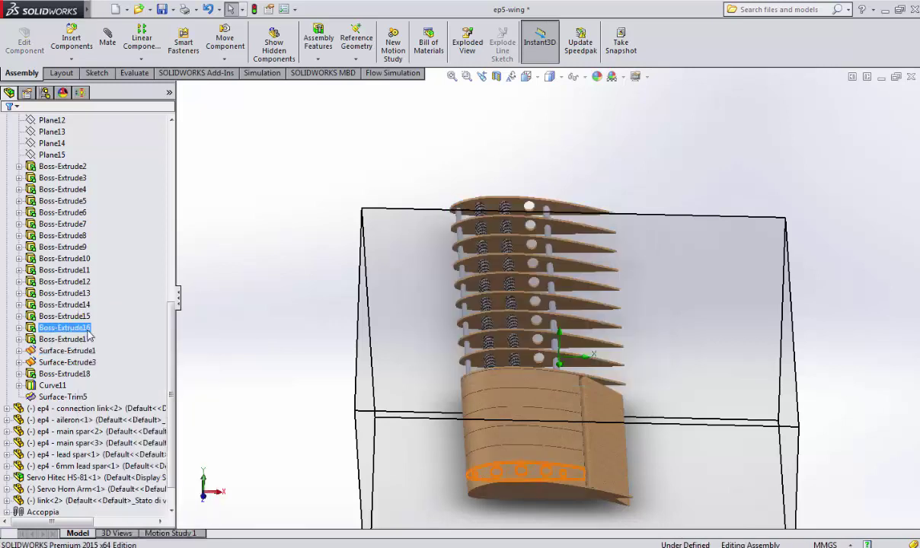
Show the Surface-Extrude1 skin body again and view the wing from the front.
right_click(59, 354)
click(65, 320)
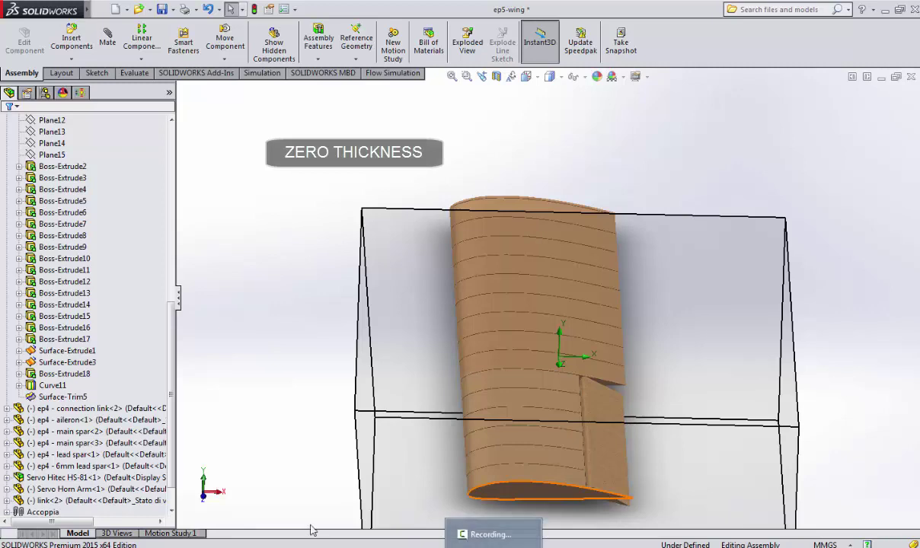
middle_drag(639, 169, 649, 150)
middle_drag(670, 182, 657, 164)
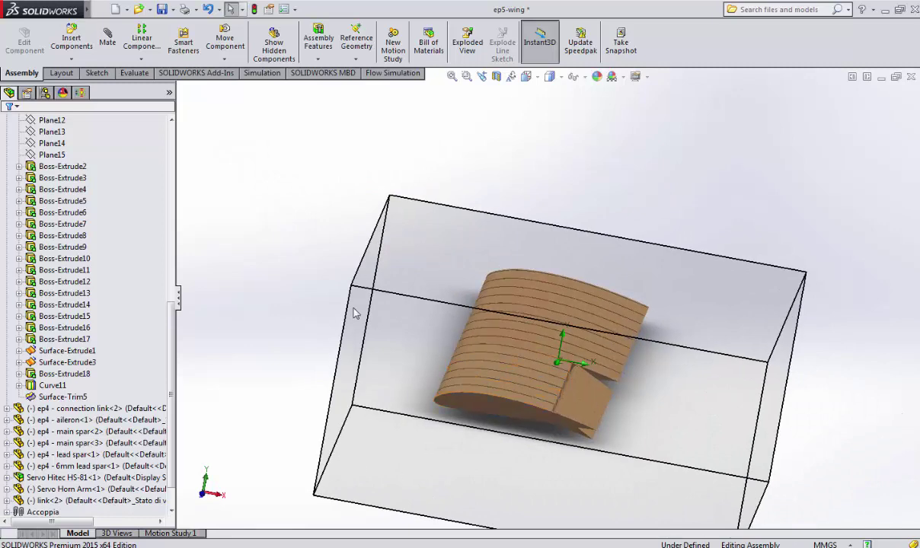
click(525, 76)
click(512, 132)
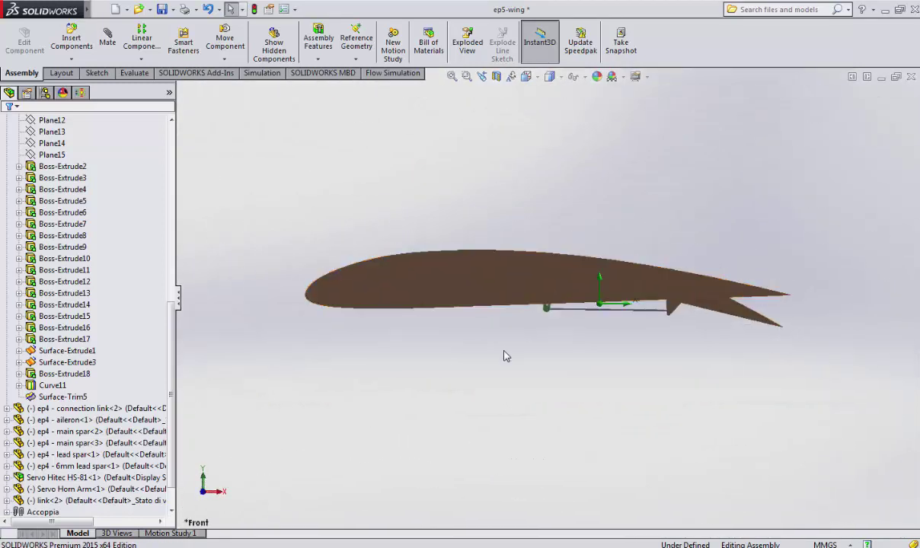
Hide the wing's Surface-Extrude1 skin to expose the ribs and spars beneath it.
middle_drag(504, 355, 507, 367)
scroll(507, 367, down, 5)
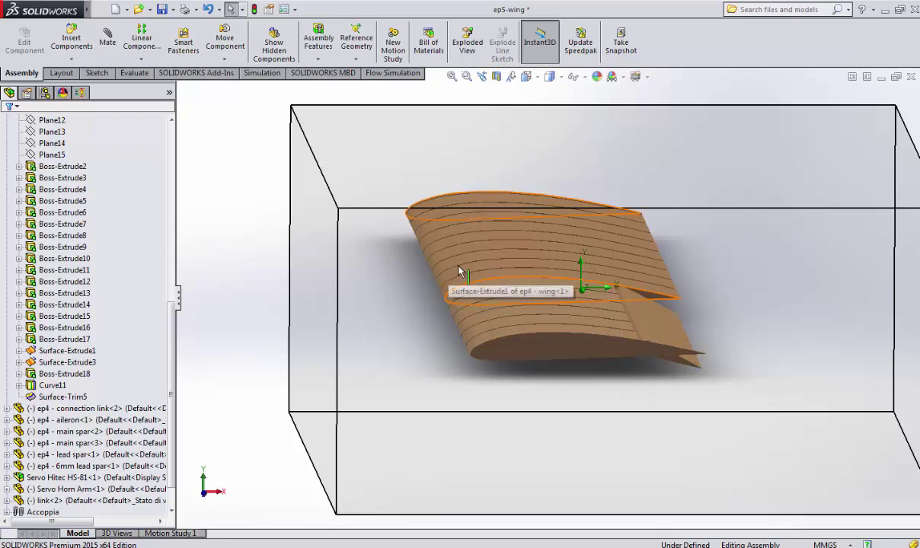
click(79, 352)
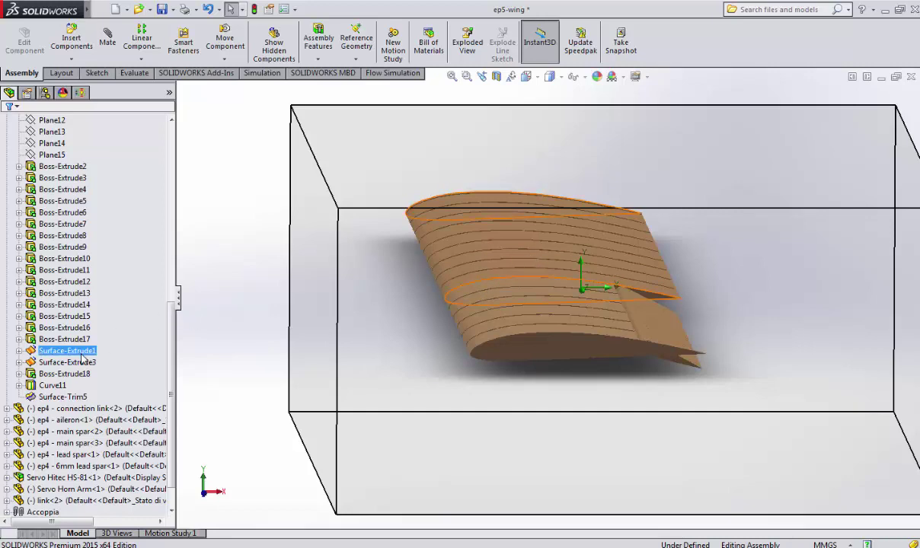
right_click(84, 355)
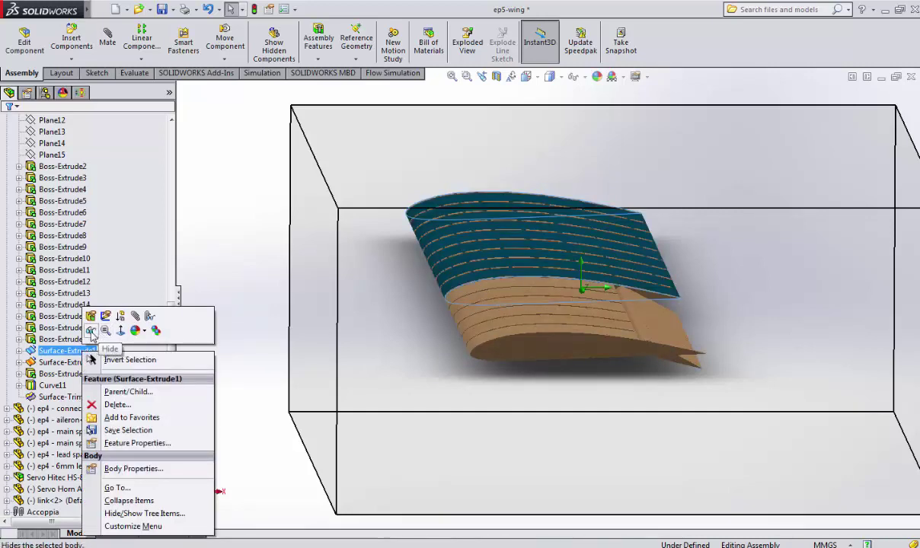
click(102, 329)
Examine the exposed ribs, the two carbon main spars and the leading-edge rod up close.
middle_drag(256, 247, 253, 278)
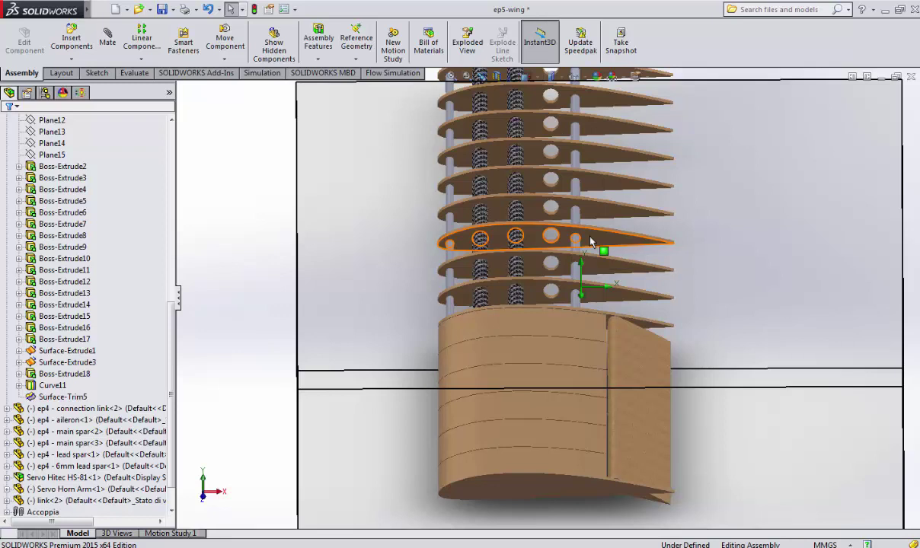
scroll(589, 242, down, 3)
scroll(588, 242, up, 6)
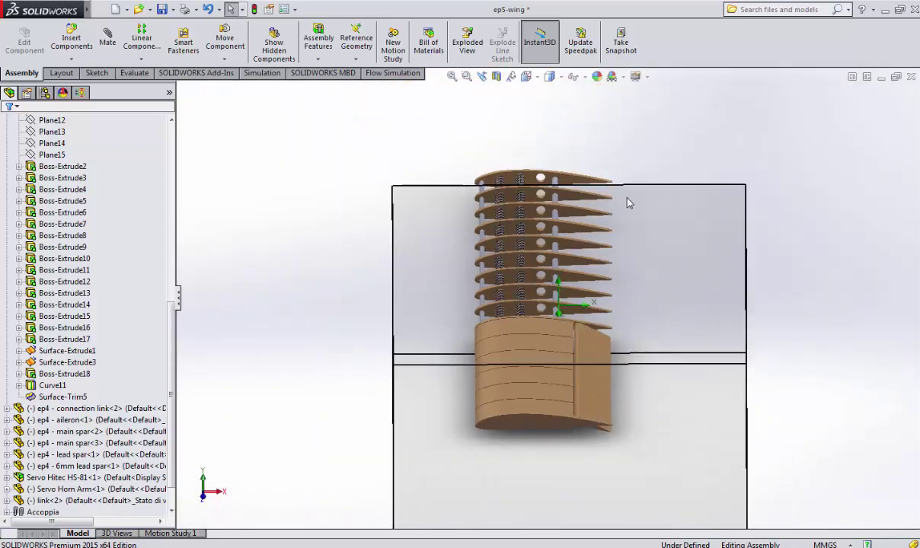
middle_drag(638, 177, 625, 222)
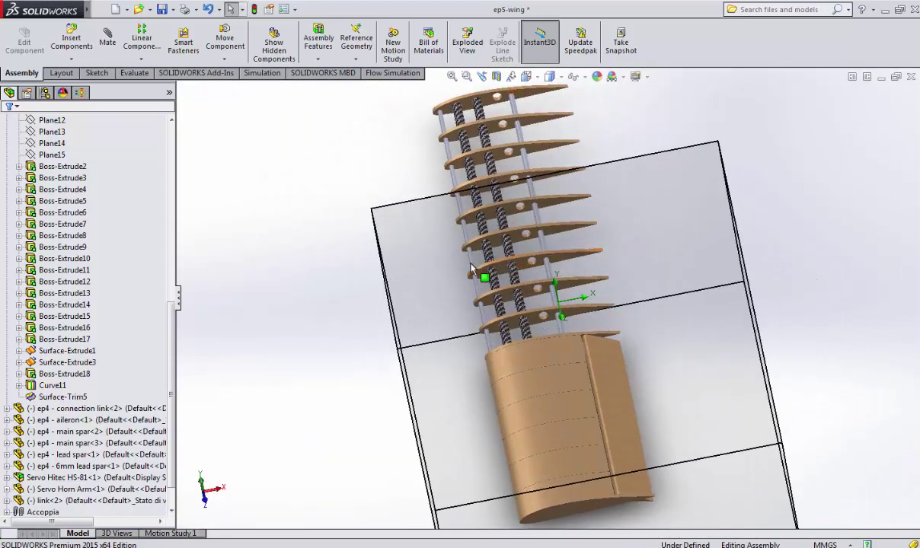
middle_drag(471, 269, 488, 250)
scroll(484, 322, down, 7)
scroll(455, 308, down, 5)
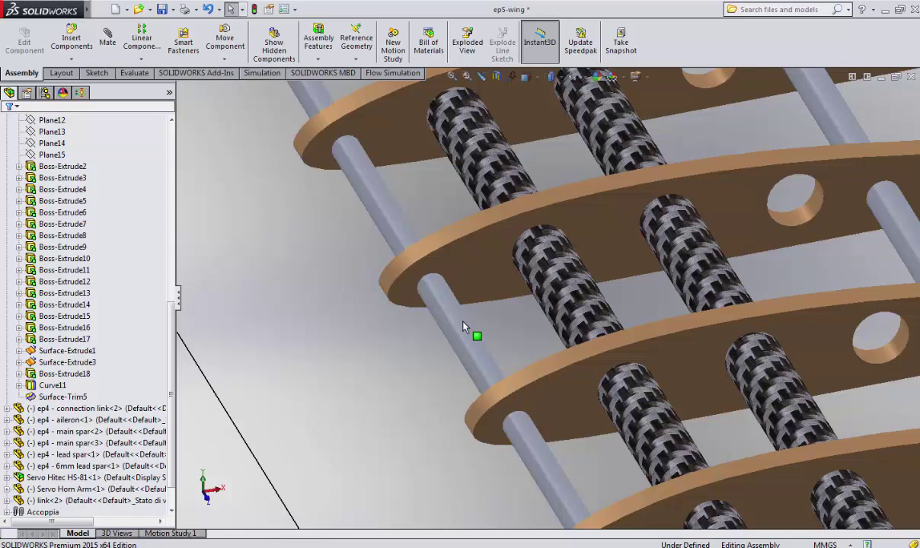
scroll(464, 326, up, 1)
scroll(465, 325, down, 2)
scroll(495, 323, up, 6)
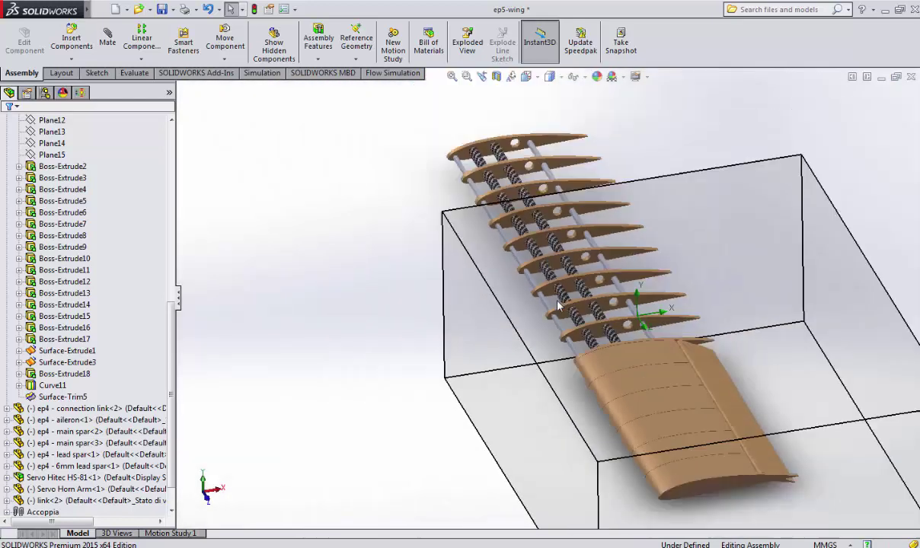
Examine the end rib of the uncovered section and how the tubular spars and rods pass through it.
middle_drag(609, 162, 648, 142)
scroll(654, 179, down, 2)
middle_drag(574, 192, 677, 333)
scroll(475, 394, down, 5)
scroll(296, 325, up, 5)
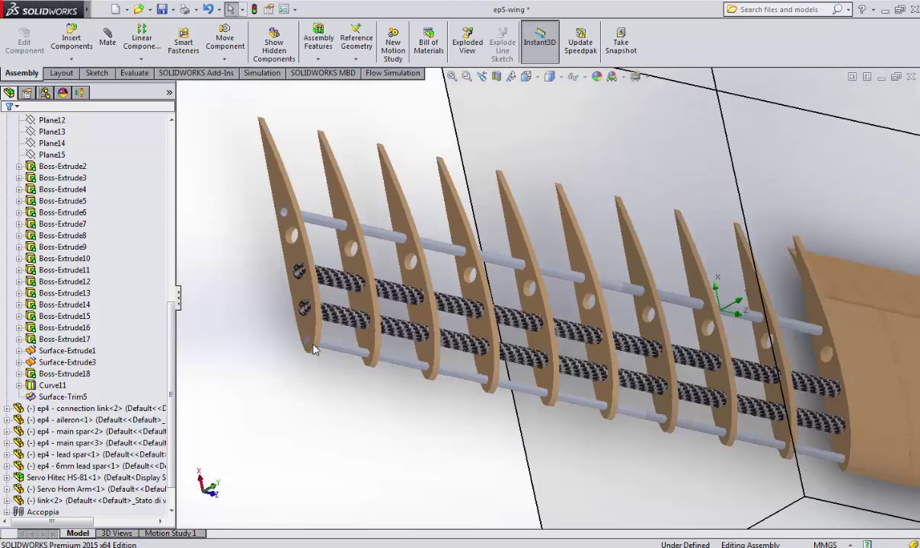
scroll(450, 283, down, 5)
scroll(450, 283, down, 3)
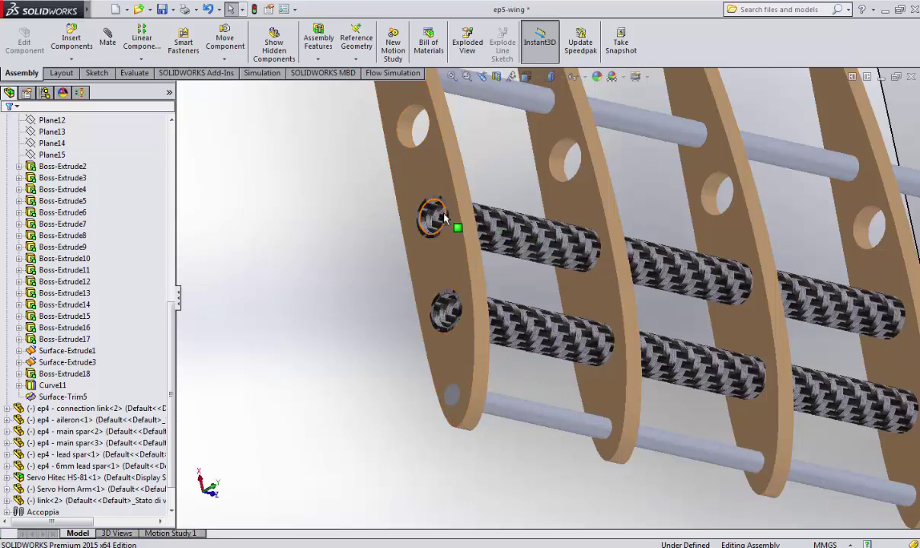
scroll(543, 215, up, 5)
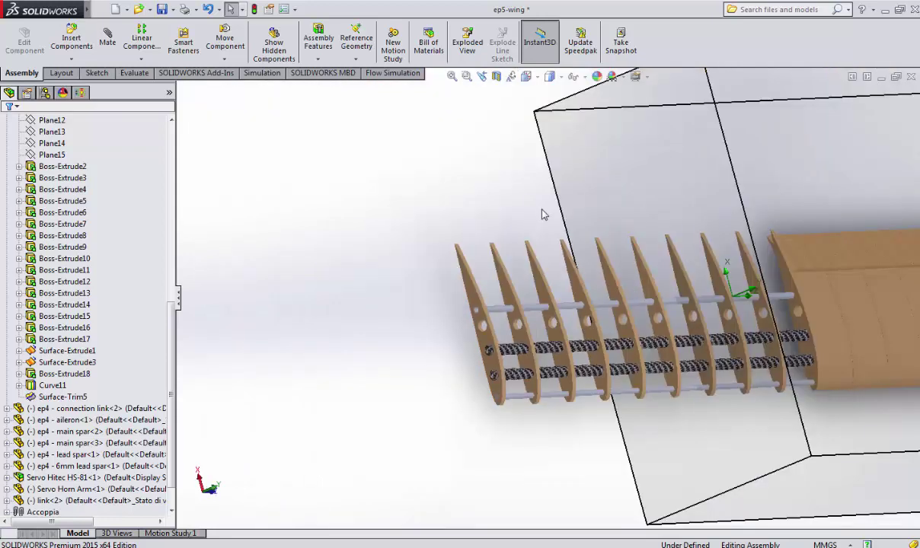
Examine the uncovered rib-and-spar section and the adjoining skinned section of the wing from several angles.
scroll(542, 215, down, 2)
scroll(799, 247, up, 4)
middle_drag(799, 247, 729, 299)
scroll(750, 314, down, 3)
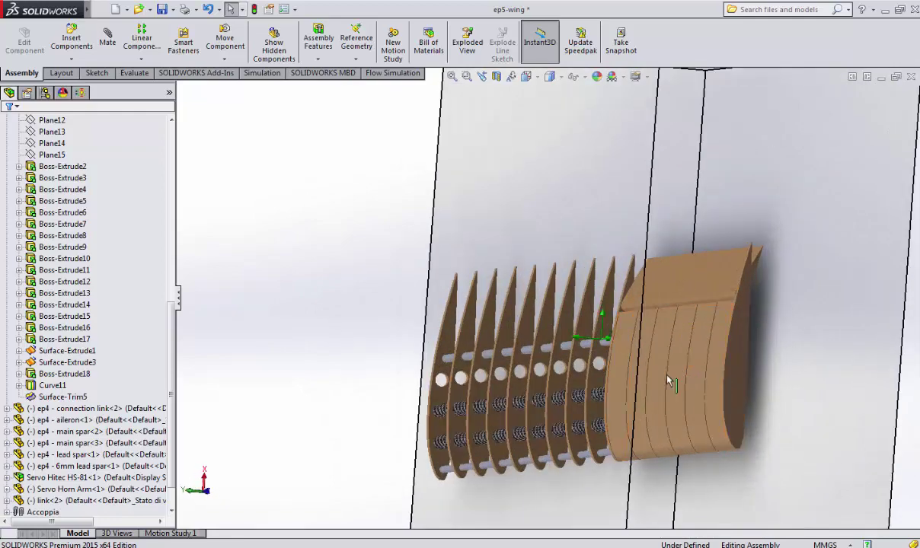
middle_drag(658, 383, 787, 230)
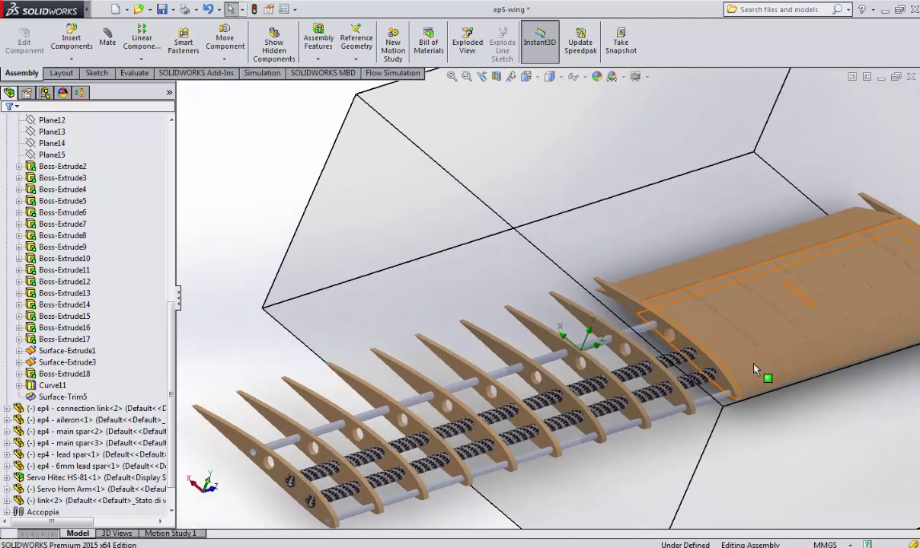
scroll(745, 370, up, 5)
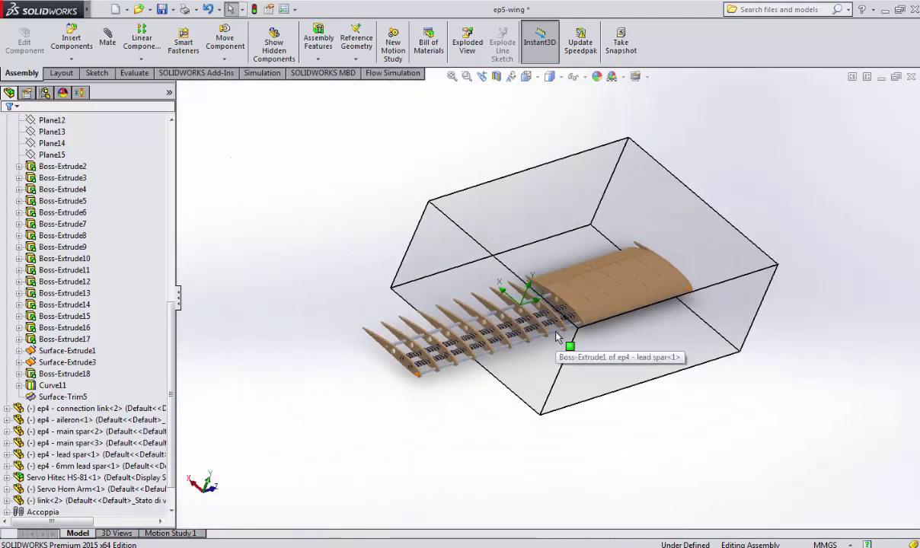
scroll(556, 337, up, 3)
scroll(518, 249, down, 3)
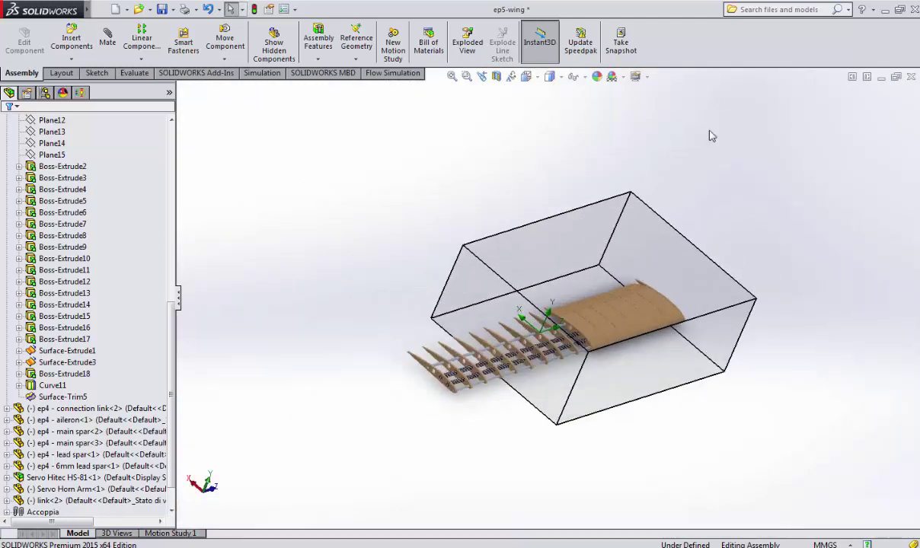
Close the ep5-wing assembly without saving its changes and view the whole wing in the ep6 - cfd aileron assembly.
click(910, 77)
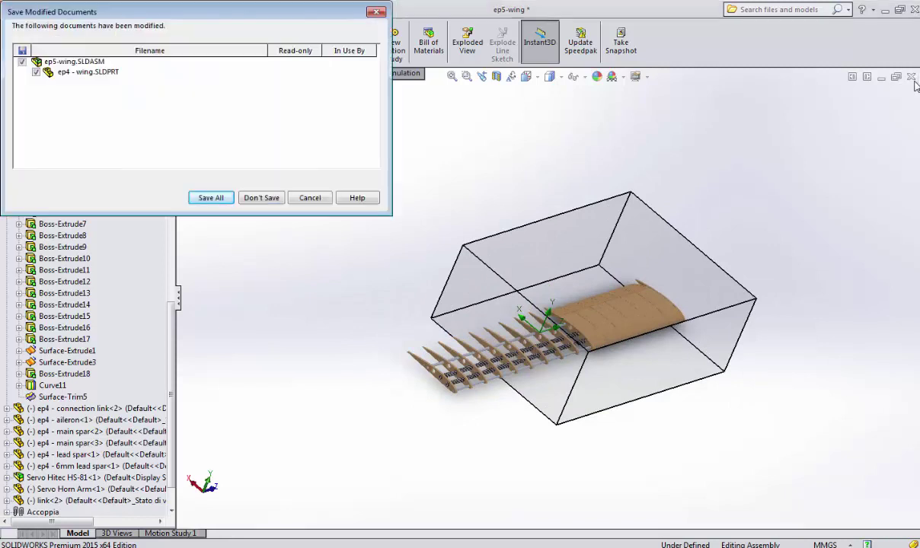
click(266, 197)
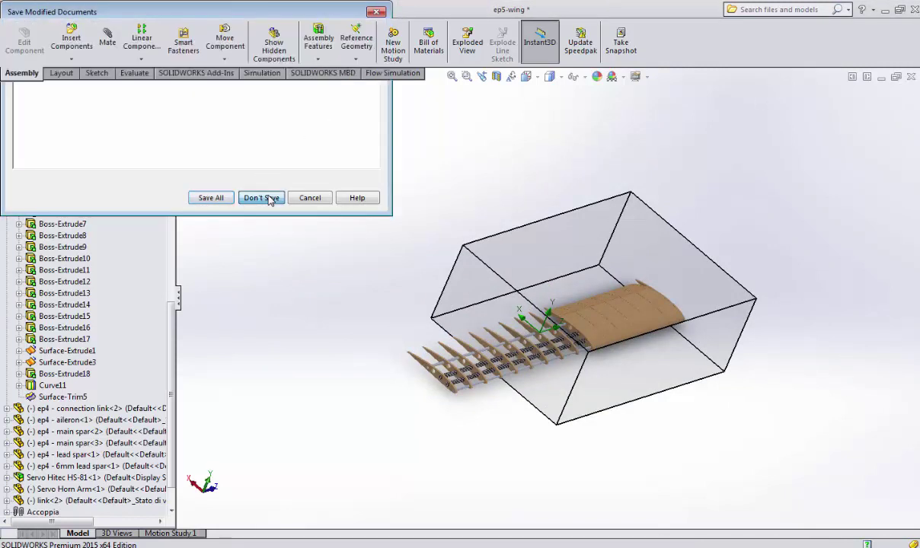
middle_drag(603, 188, 603, 230)
scroll(598, 203, up, 3)
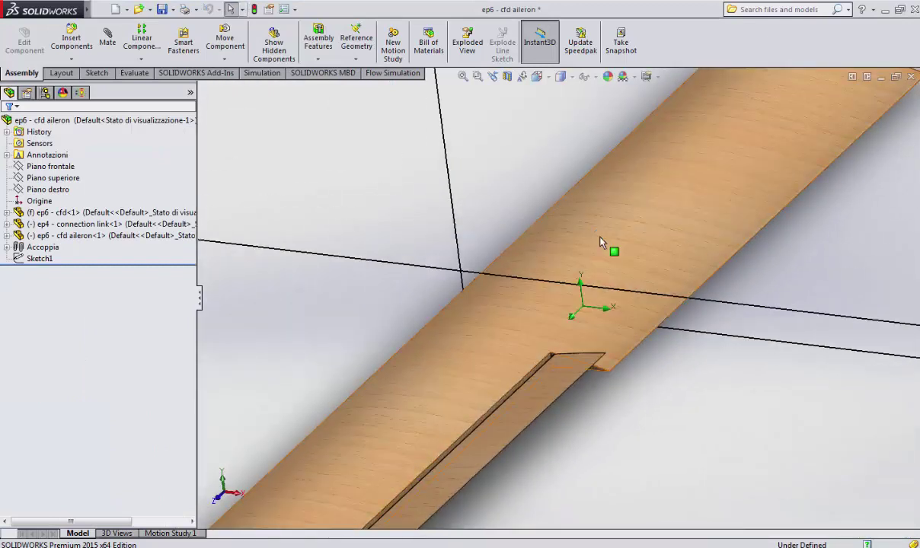
scroll(600, 242, up, 5)
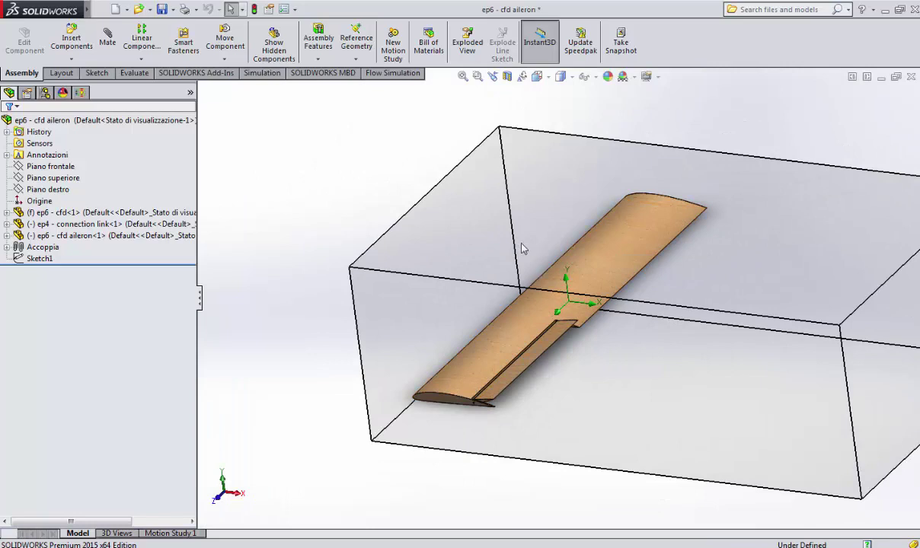
middle_drag(520, 250, 590, 255)
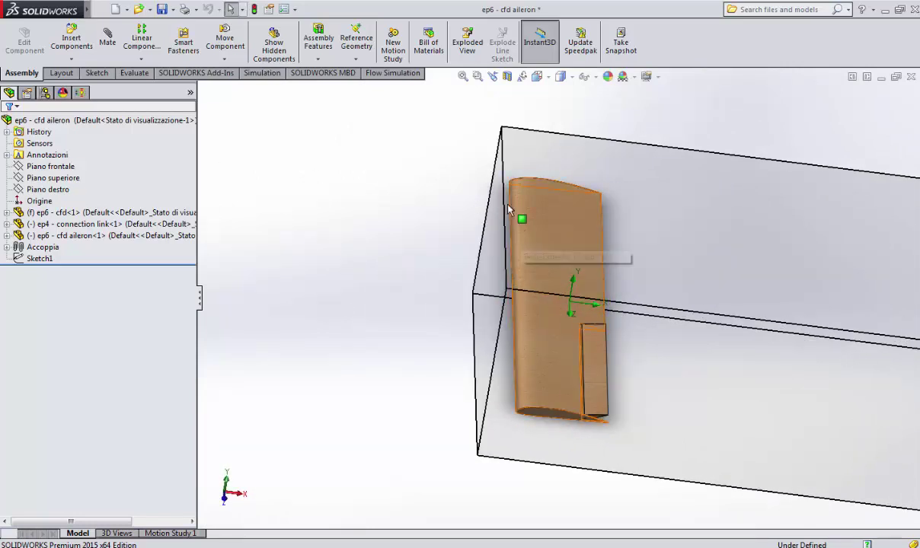
Section the cfd wing along Piano superiore to examine its interior and the aileron joint, and turn the section view off.
click(506, 78)
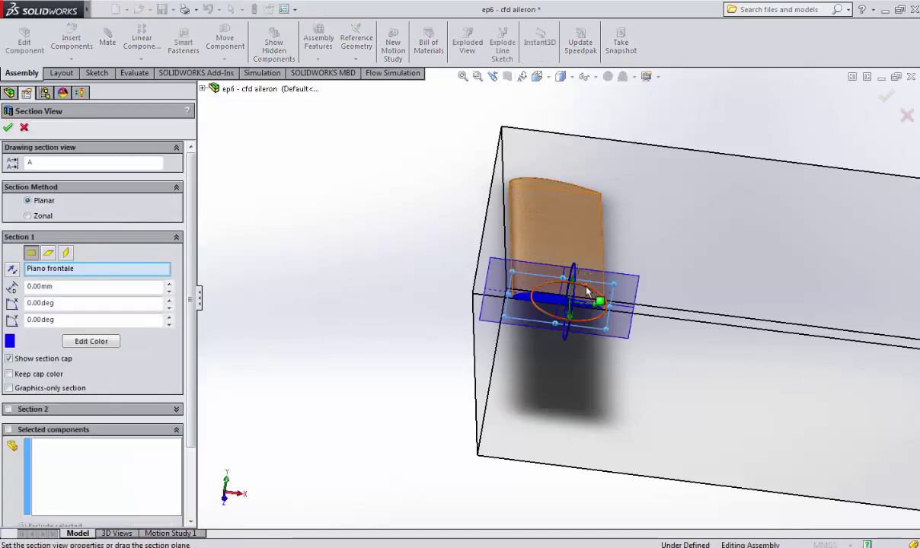
click(49, 255)
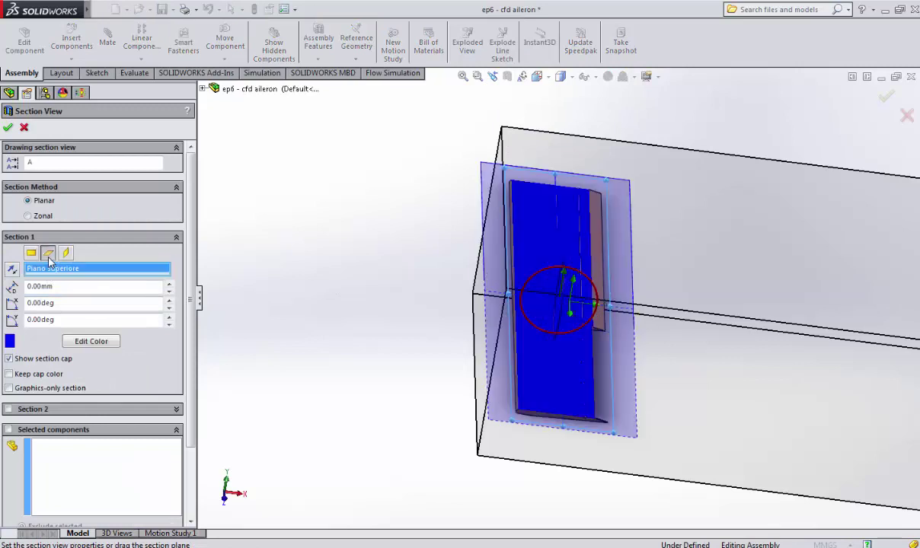
click(8, 127)
middle_drag(367, 207, 365, 195)
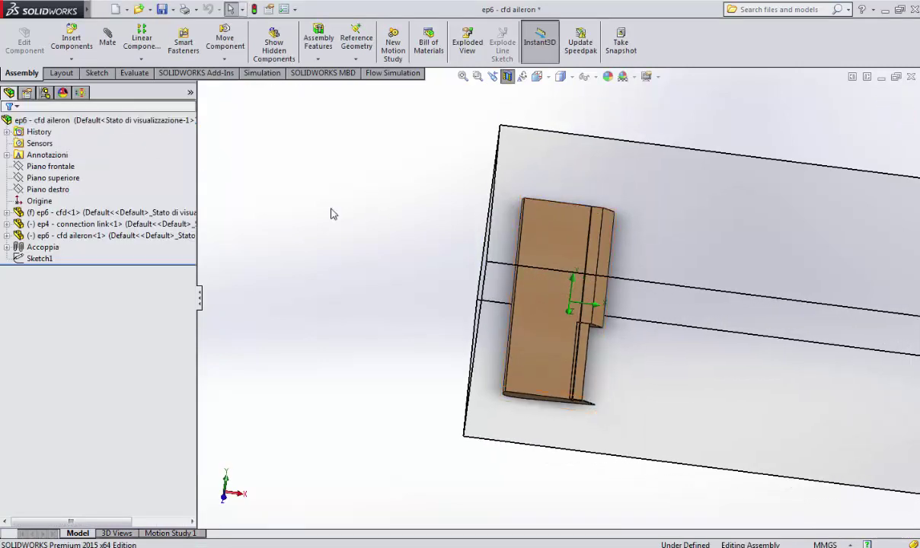
scroll(473, 302, down, 2)
middle_drag(473, 302, 590, 318)
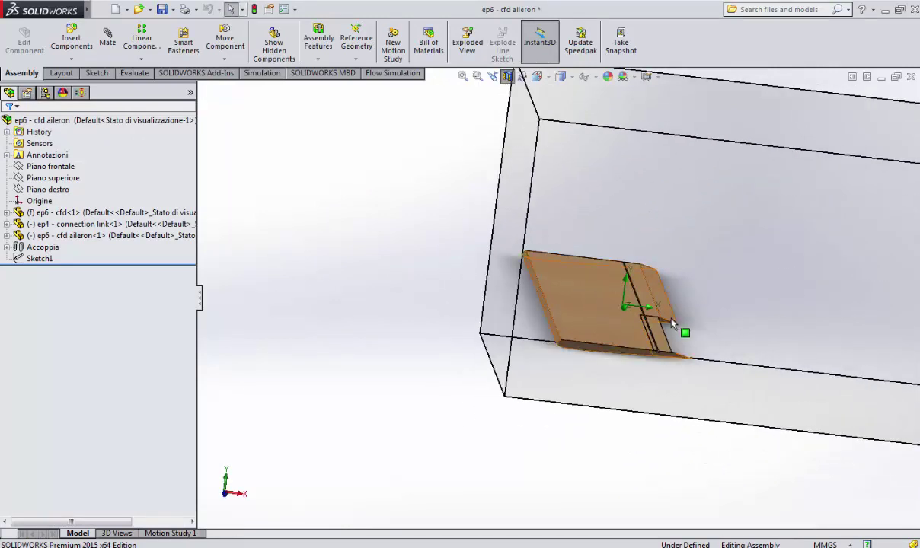
middle_drag(683, 324, 679, 352)
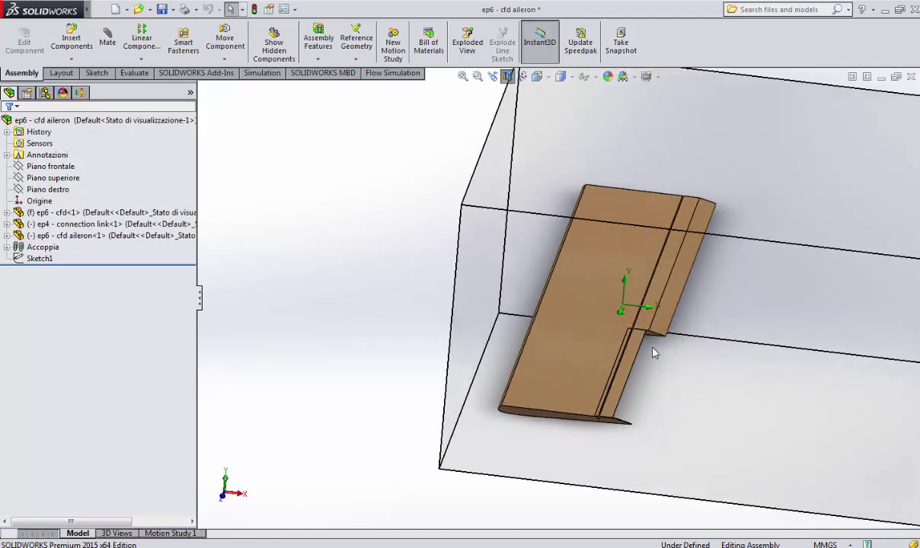
scroll(658, 347, down, 2)
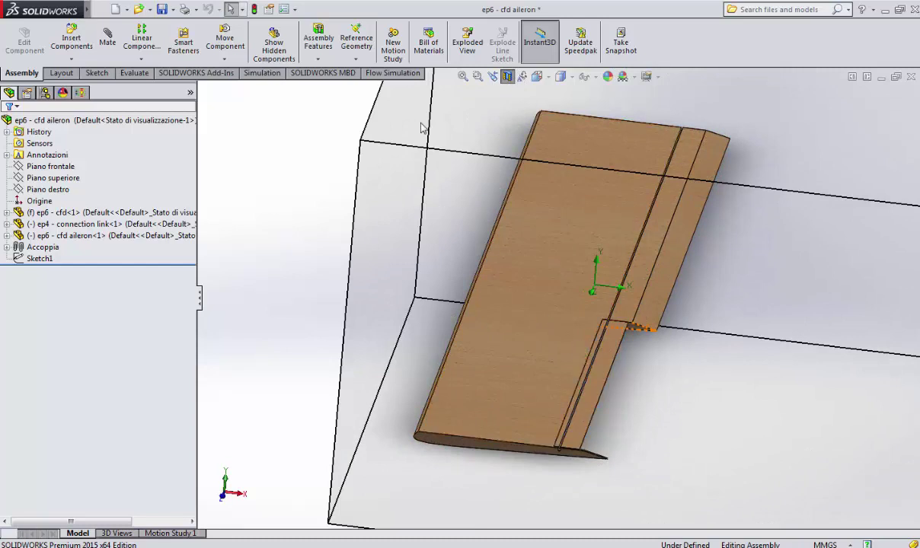
click(506, 76)
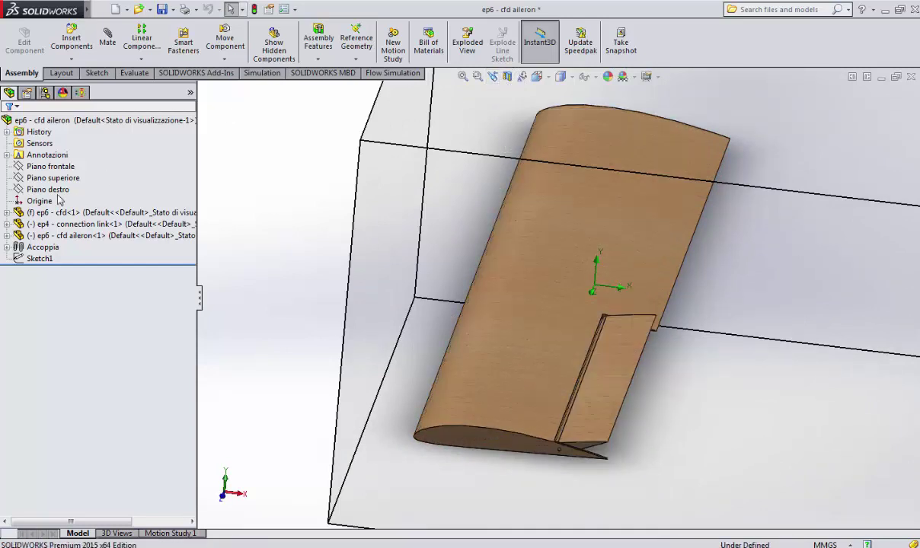
Show Sketch1 of the Boss-Extrude1 feature in the ep6 - cfd part.
click(6, 214)
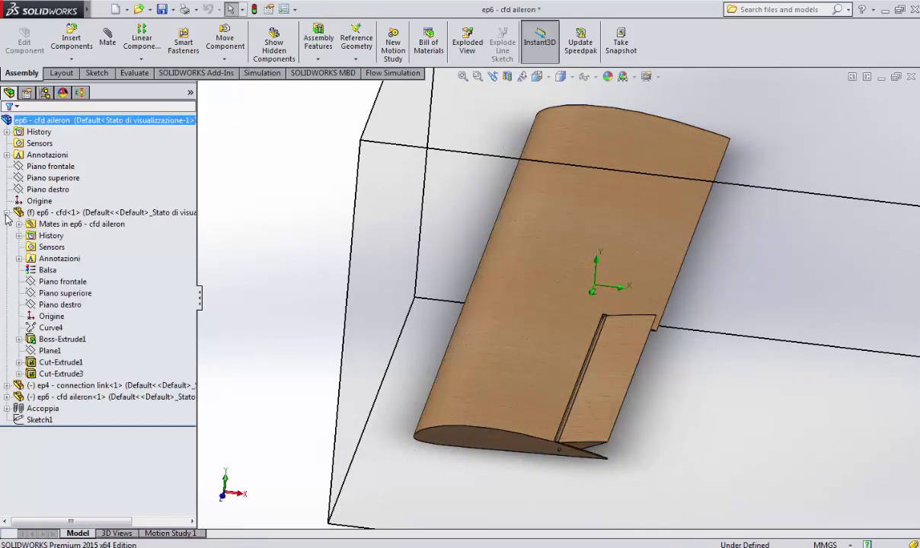
click(18, 339)
right_click(64, 350)
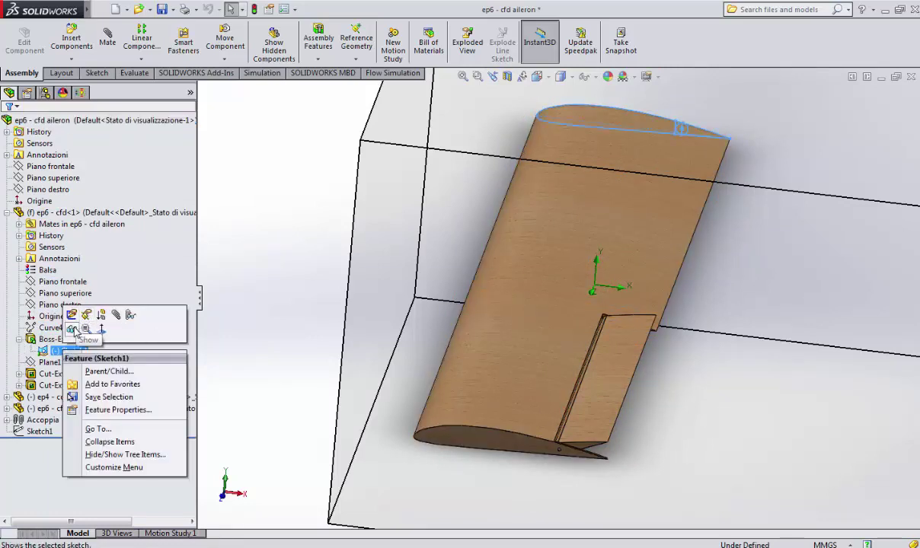
click(73, 329)
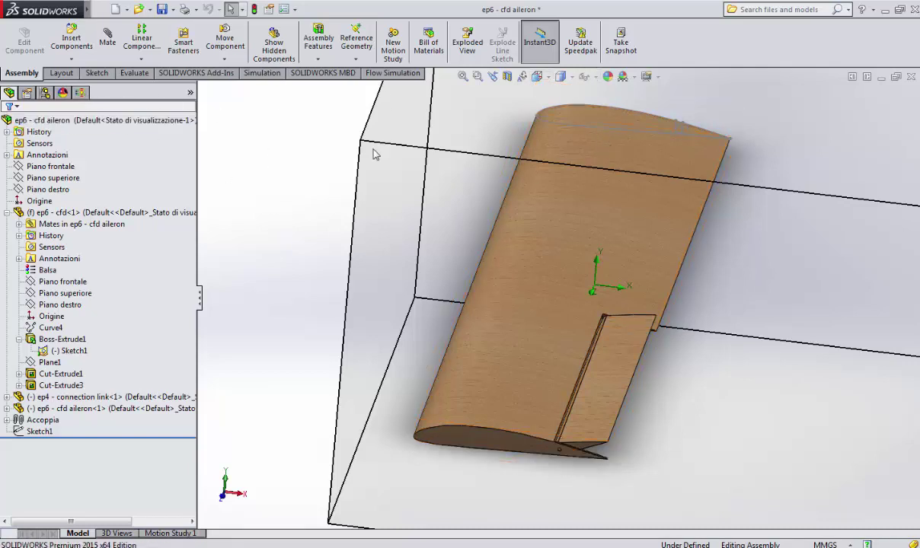
scroll(478, 174, down, 2)
scroll(508, 187, up, 4)
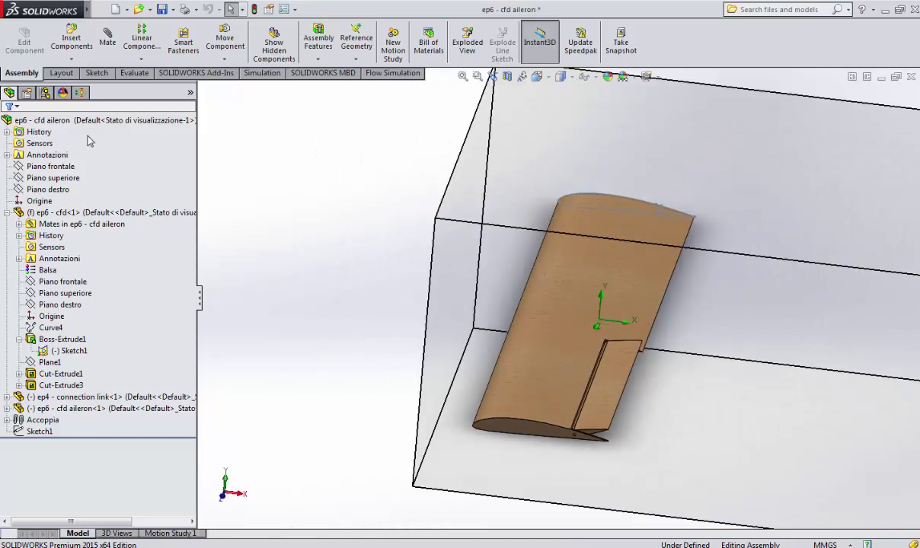
Look over the -45 deg and +15 Flow Simulation projects, collapse the +15 input data and results, and return to the model features.
click(81, 93)
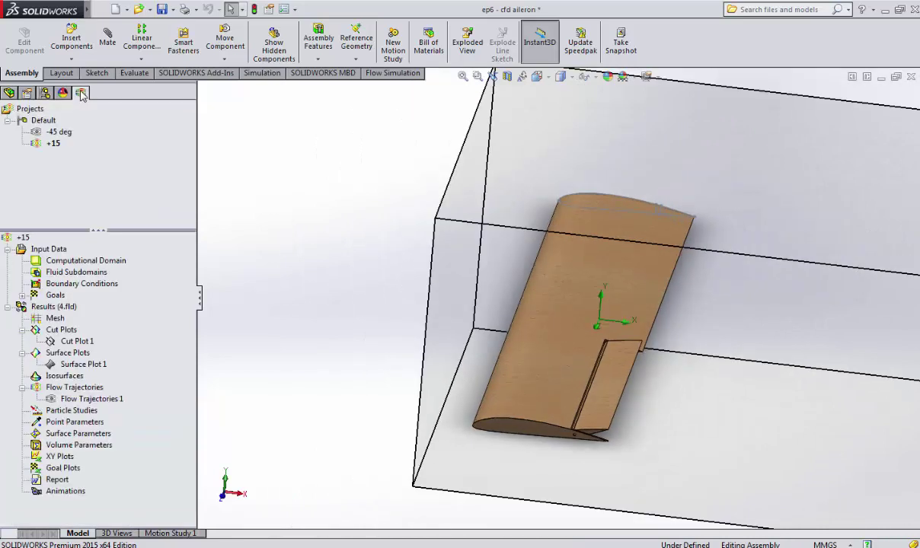
click(6, 248)
click(6, 261)
right_click(38, 264)
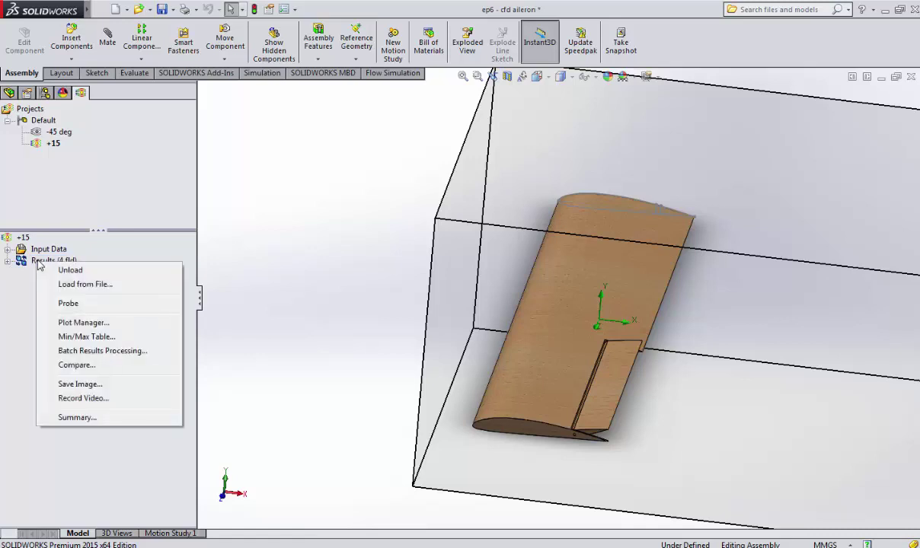
right_click(42, 253)
click(53, 196)
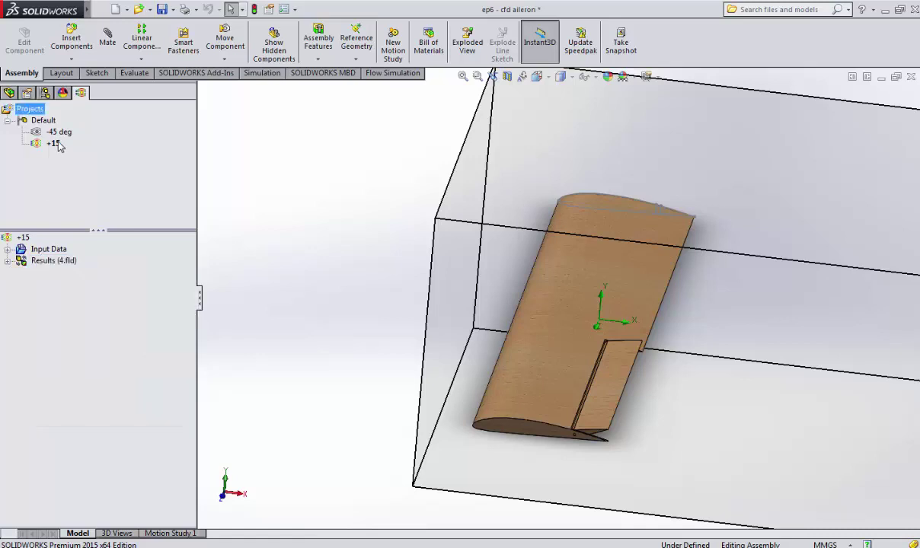
right_click(53, 143)
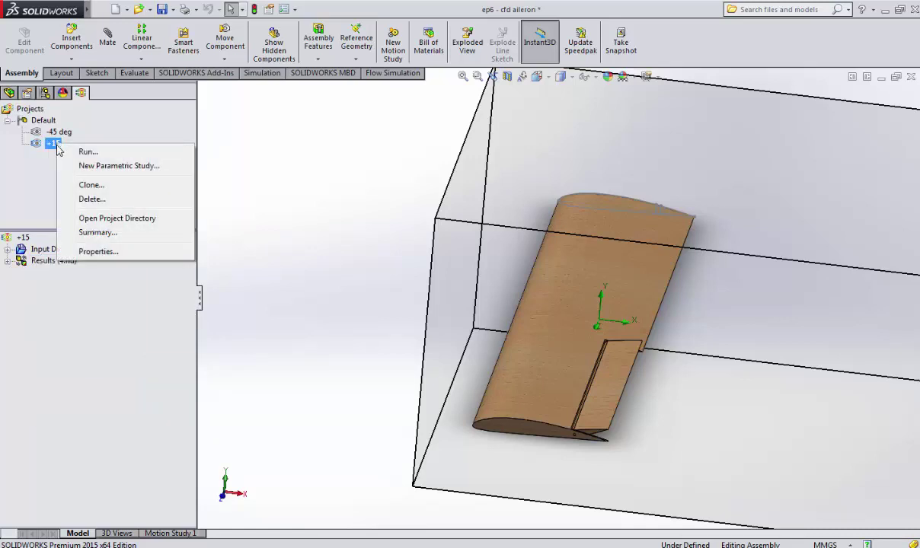
click(9, 92)
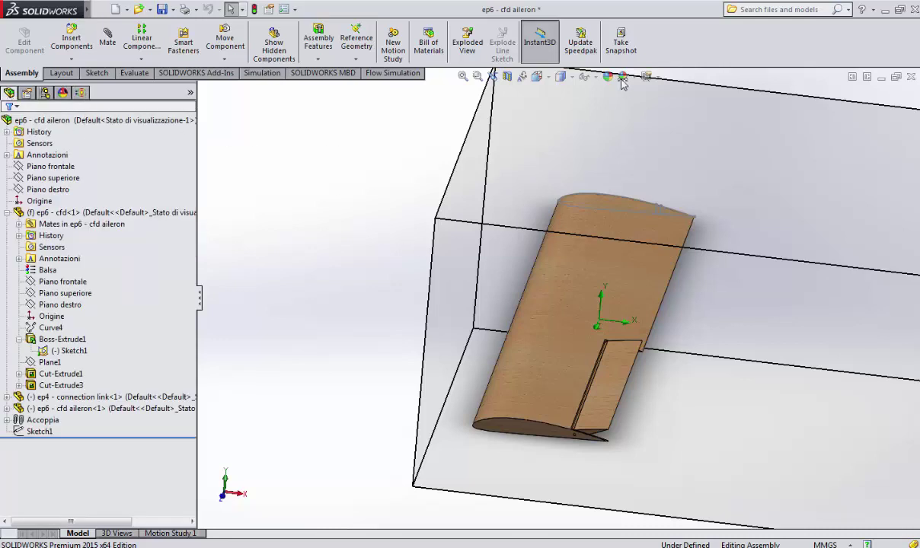
Examine the airfoil sketch, hinge circles and aileron pocket up close, and return to the full front view.
click(509, 76)
click(556, 124)
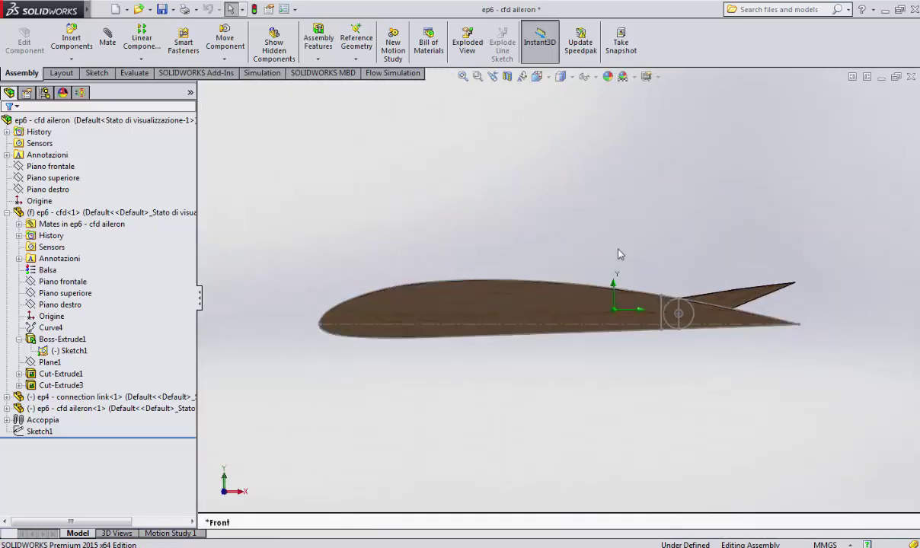
scroll(549, 300, down, 3)
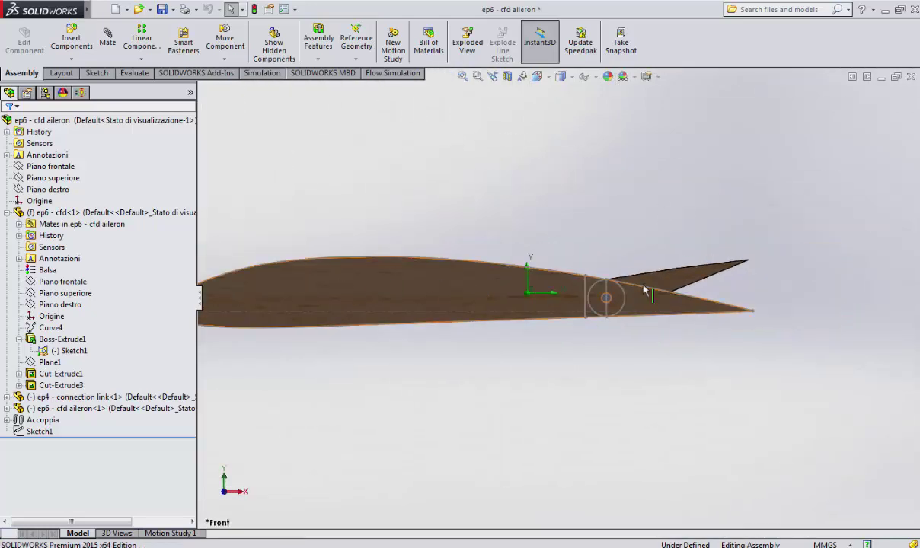
scroll(640, 300, down, 3)
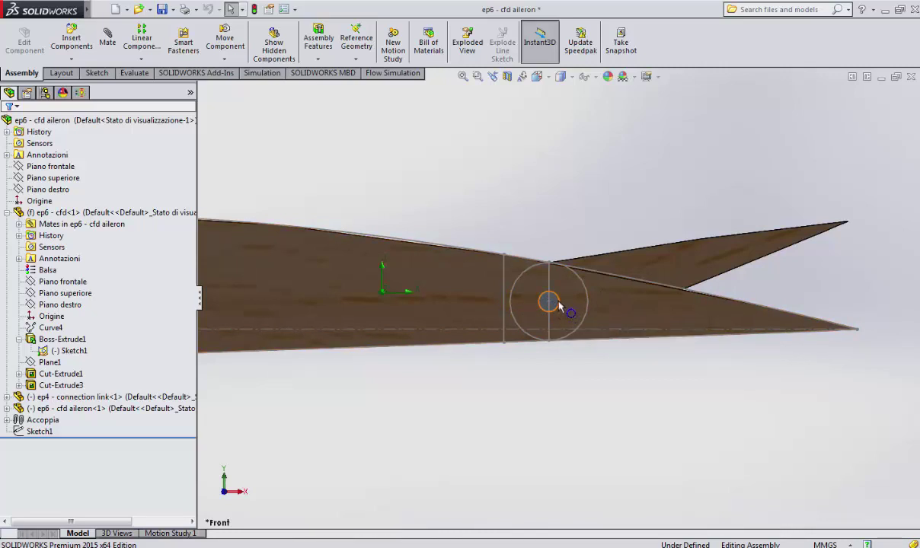
middle_drag(558, 303, 558, 307)
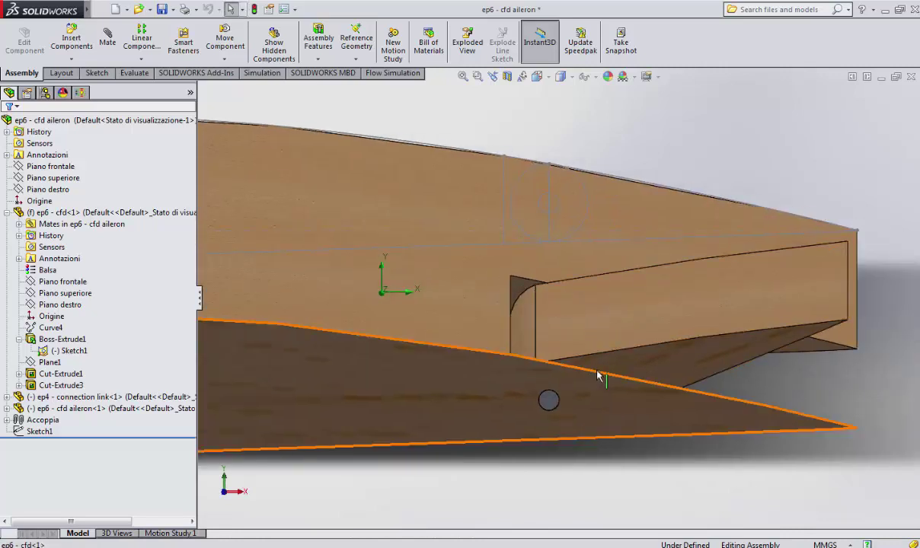
middle_drag(617, 383, 565, 260)
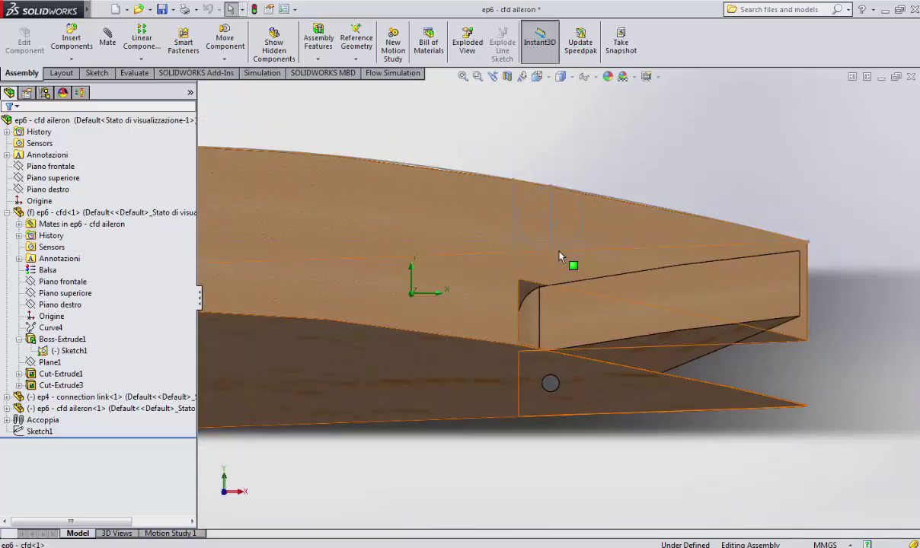
click(537, 76)
click(555, 124)
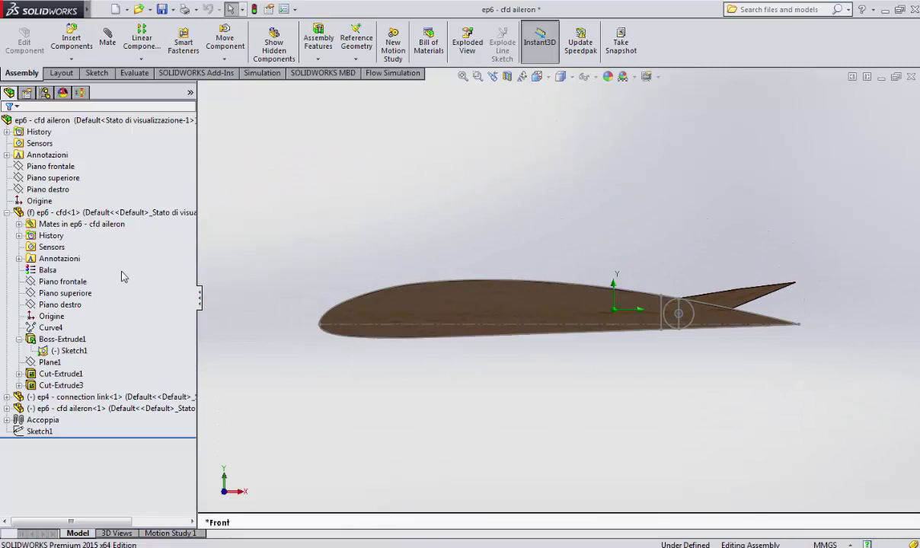
Inspect the extrusion settings and preview of Boss-Extrude1 in the ep6 - cfd part, and close them without changes.
right_click(61, 339)
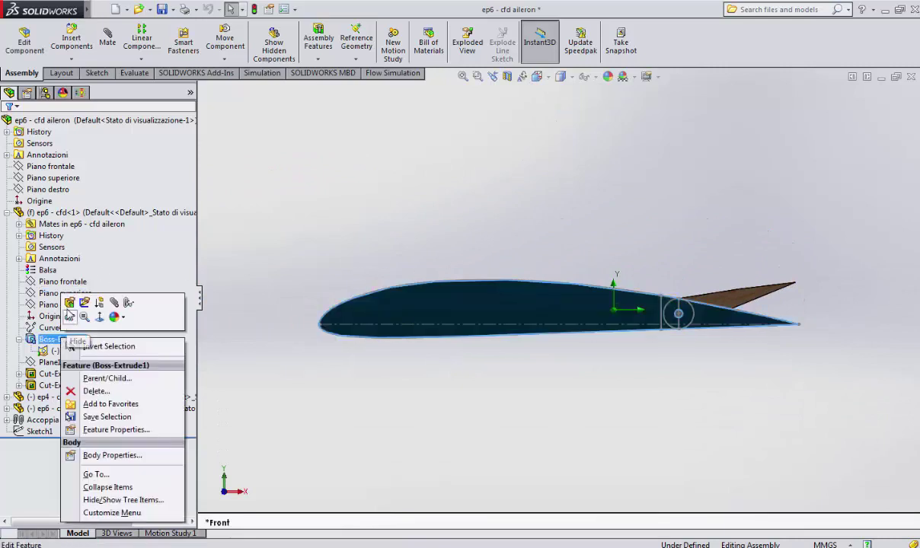
click(69, 303)
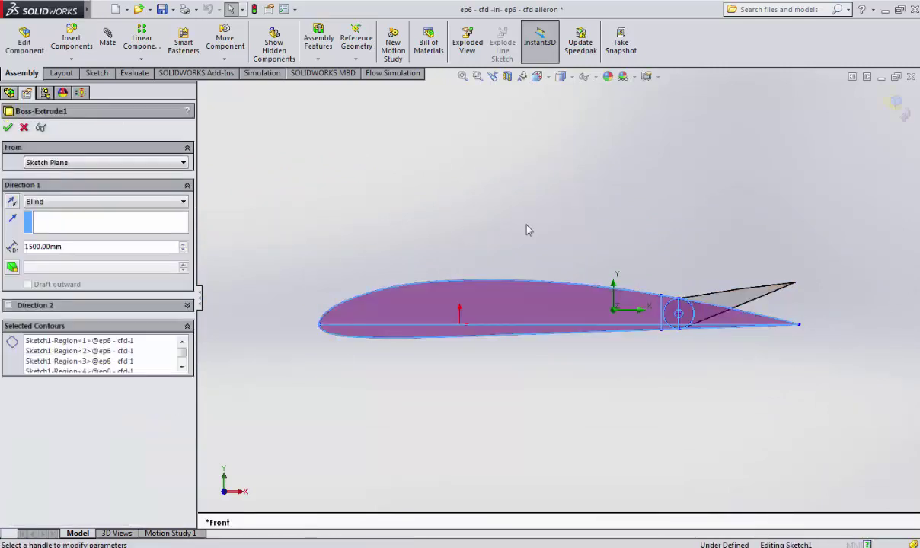
scroll(519, 241, up, 5)
middle_drag(519, 242, 556, 320)
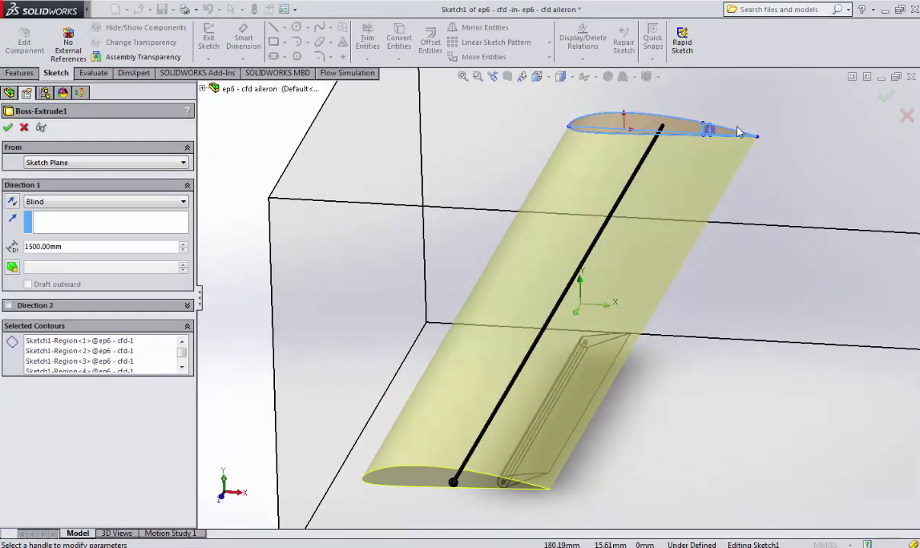
click(30, 133)
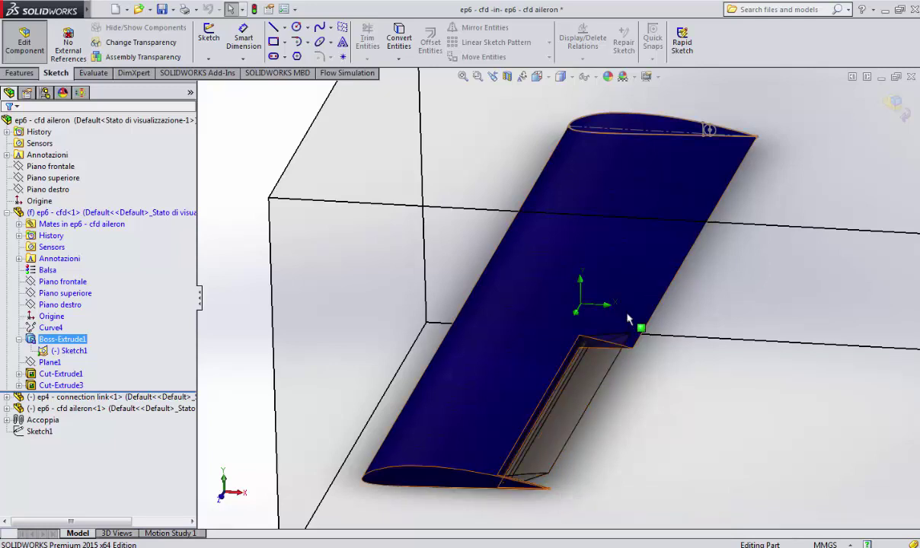
Highlight Sketch2 of the Cut-Extrude1 feature in the ep6 - cfd part.
scroll(638, 324, down, 5)
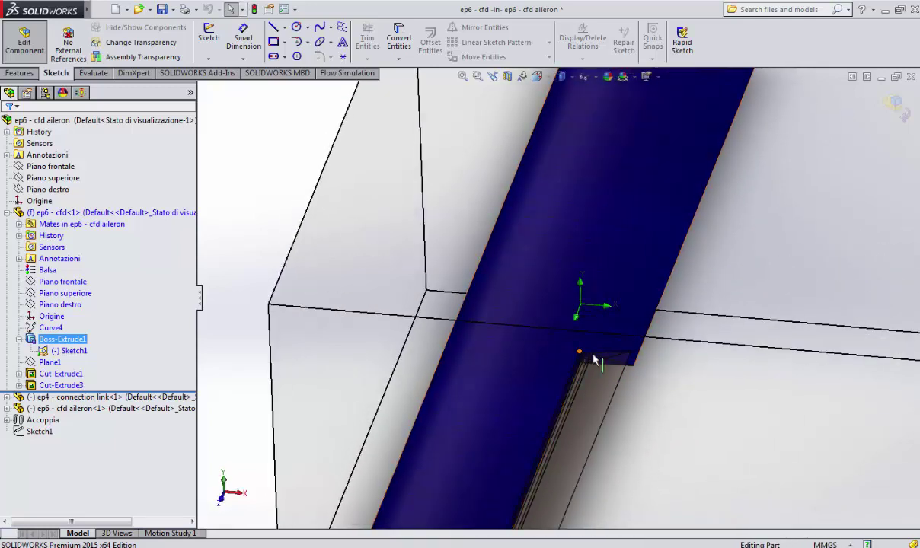
scroll(601, 365, up, 4)
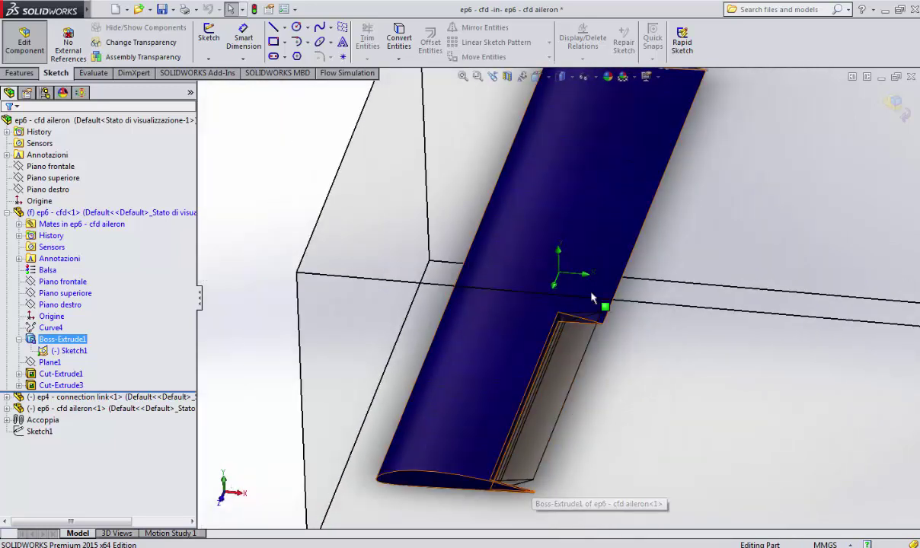
click(18, 340)
ctrl+click(54, 363)
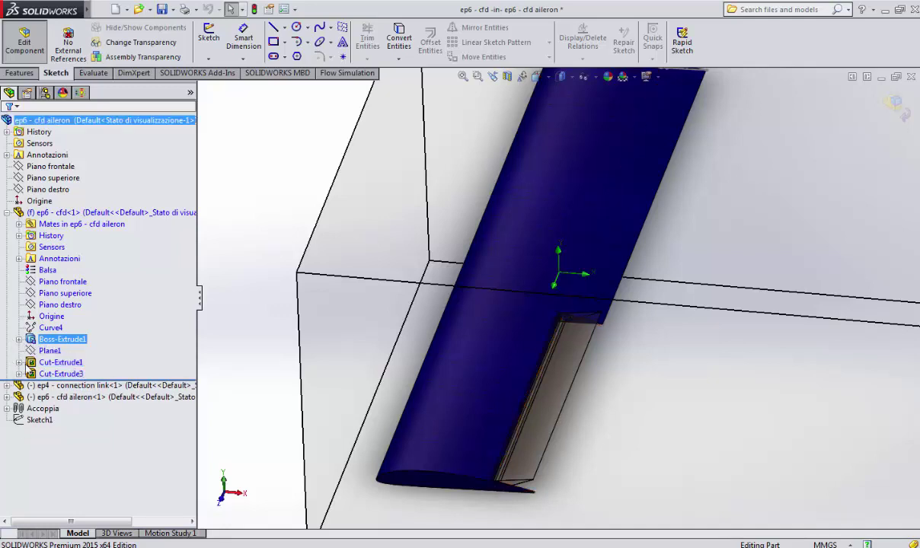
click(18, 362)
click(66, 374)
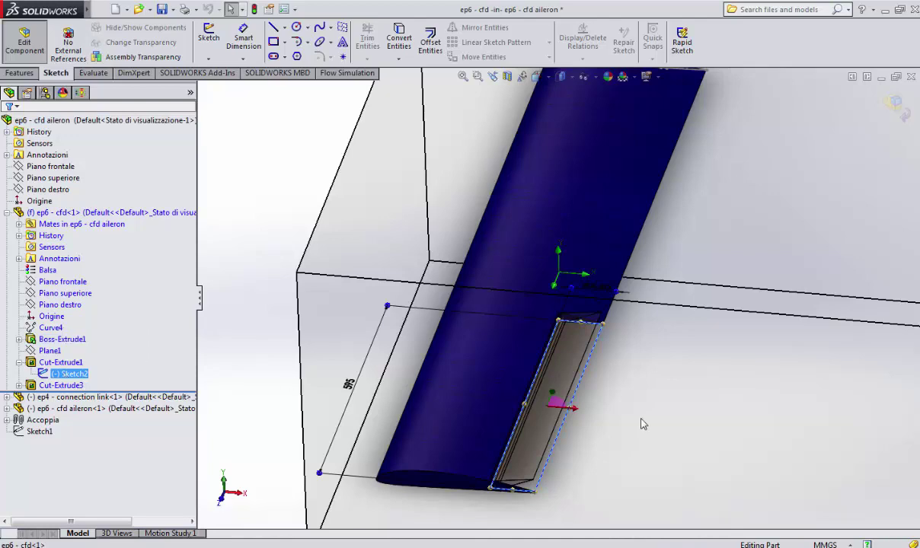
Examine the rectangular aileron cutout profile of Sketch2 and its width dimension up close.
scroll(639, 422, down, 4)
middle_drag(575, 407, 581, 385)
scroll(577, 390, down, 2)
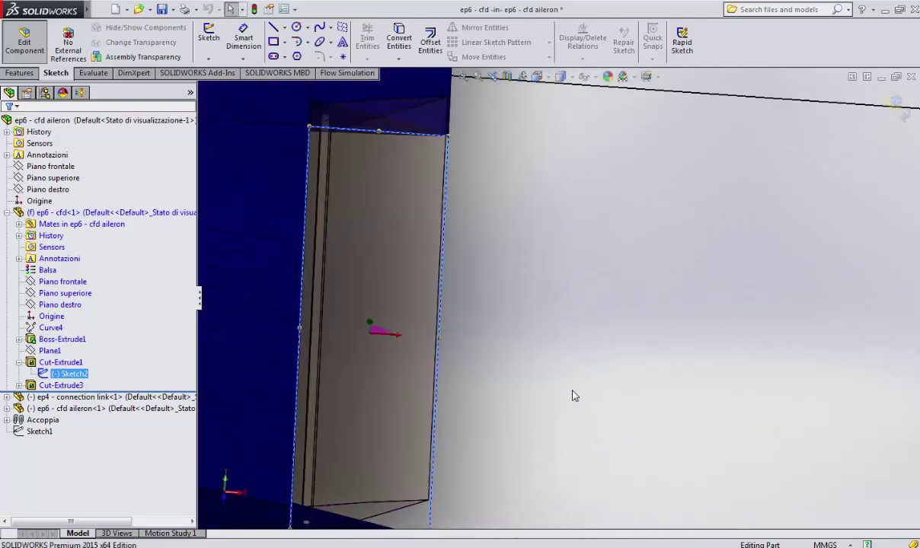
scroll(572, 395, up, 3)
middle_drag(533, 254, 536, 217)
scroll(512, 177, down, 2)
middle_drag(512, 177, 519, 267)
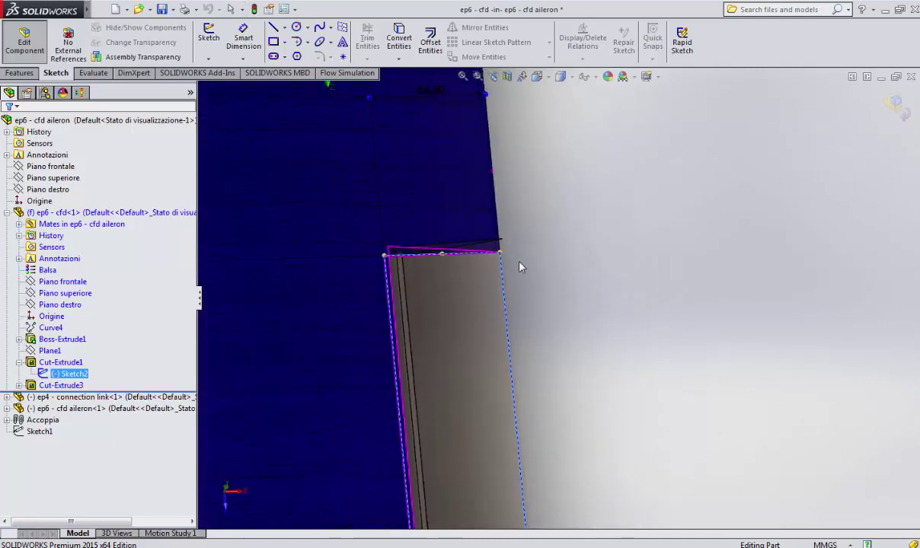
scroll(520, 267, up, 3)
mouse_move(555, 213)
middle_down()
mouse_move(564, 239)
mouse_move(559, 232)
middle_up()
scroll(511, 213, down, 2)
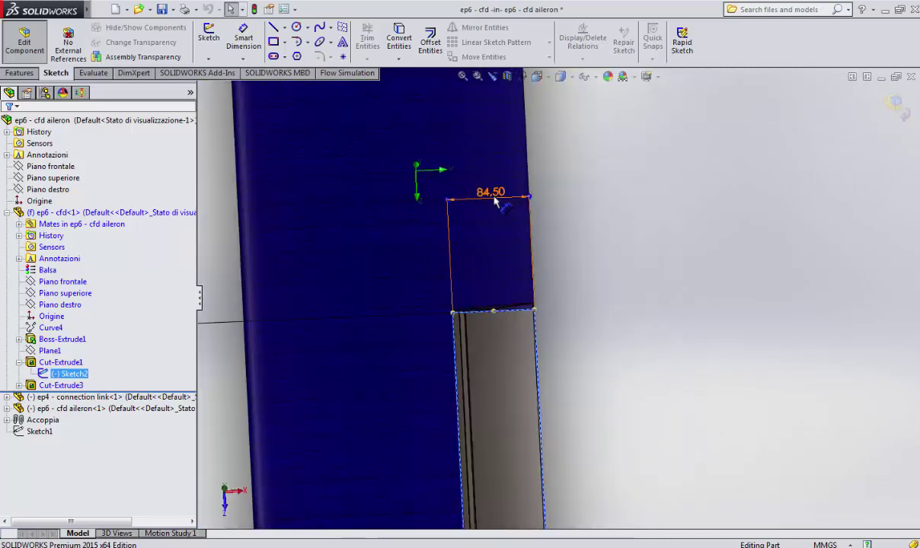
scroll(578, 485, up, 4)
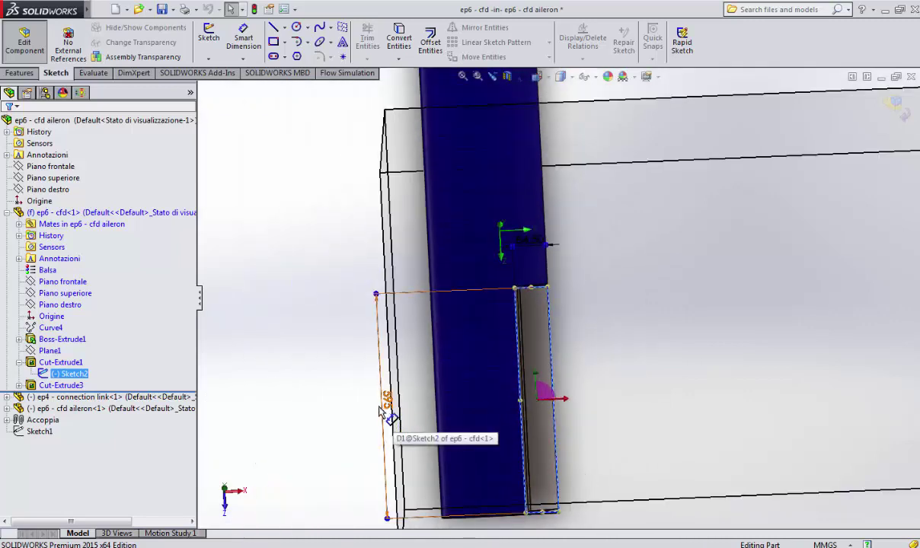
Examine the cutout sketch's length dimension and its edge at the wing tip, and switch to the Top view.
scroll(495, 513, down, 5)
scroll(468, 476, down, 4)
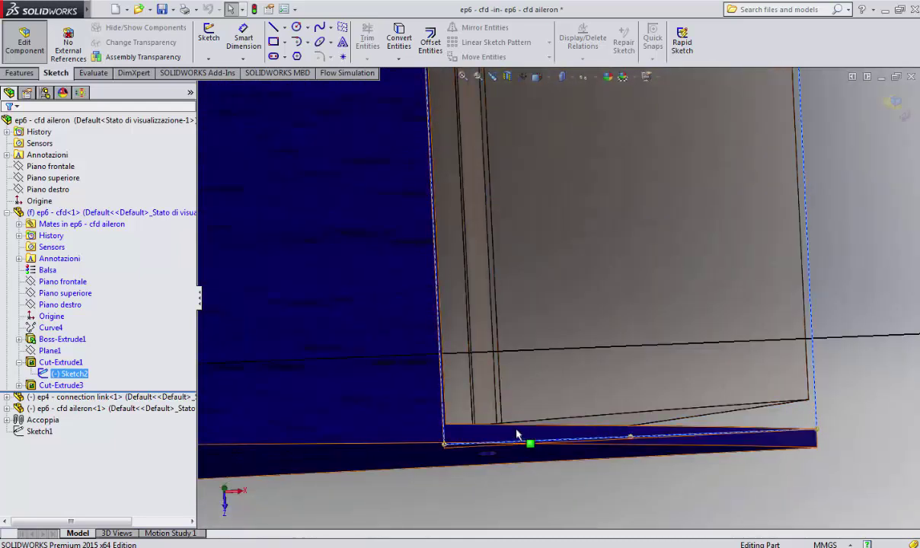
scroll(605, 437, up, 10)
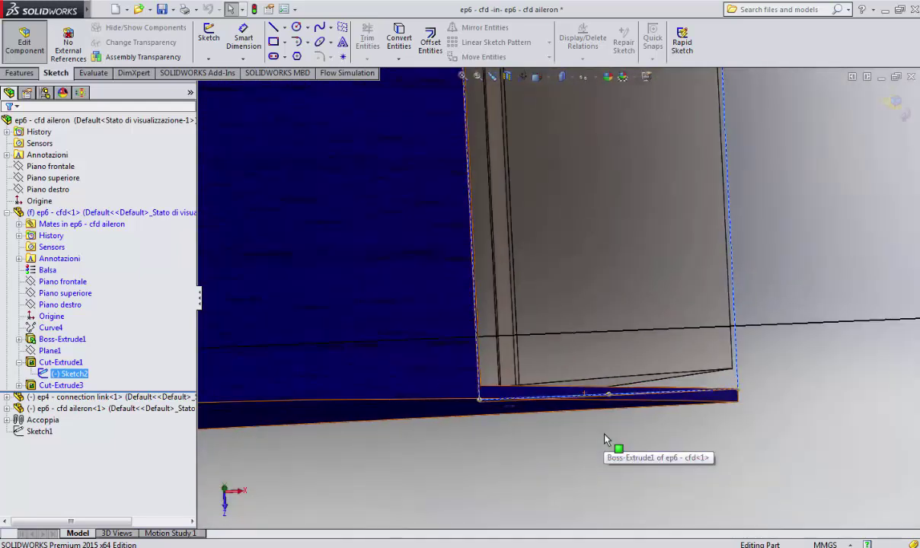
scroll(666, 200, up, 3)
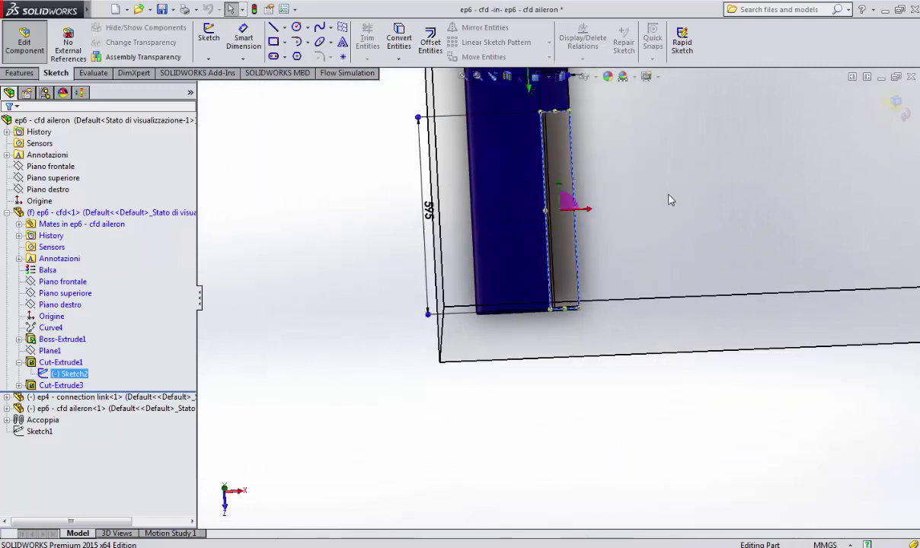
scroll(638, 163, down, 3)
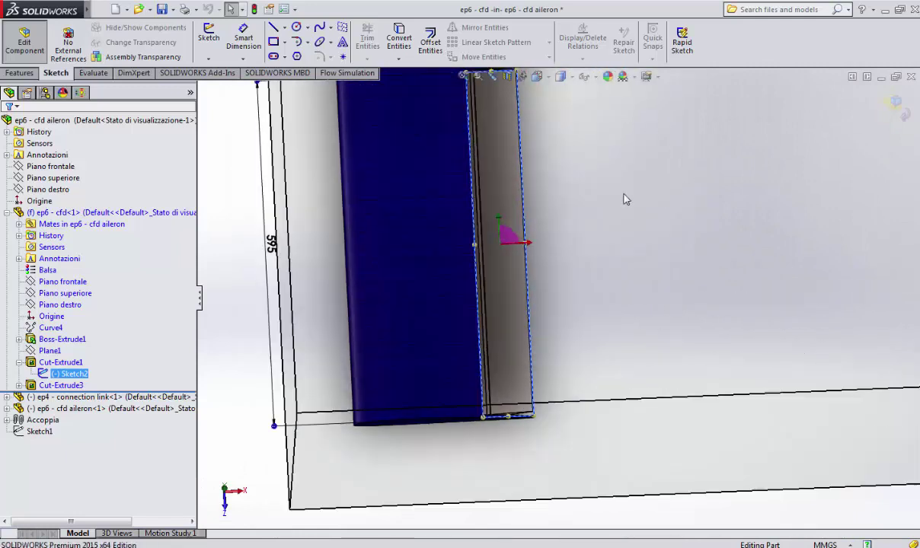
click(542, 79)
click(524, 102)
click(673, 199)
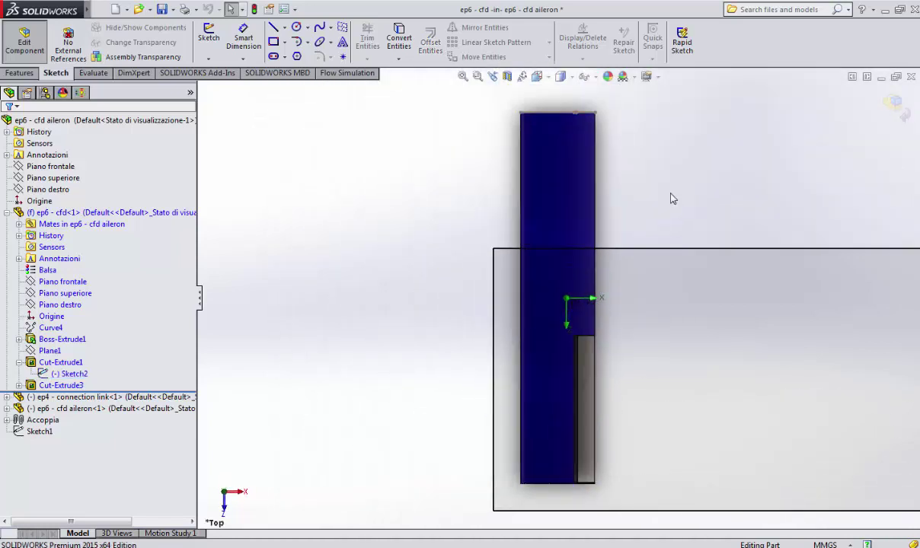
Inspect the Cut-Extrude1 settings and its preview around the aileron cutout, and close them without changes.
click(45, 363)
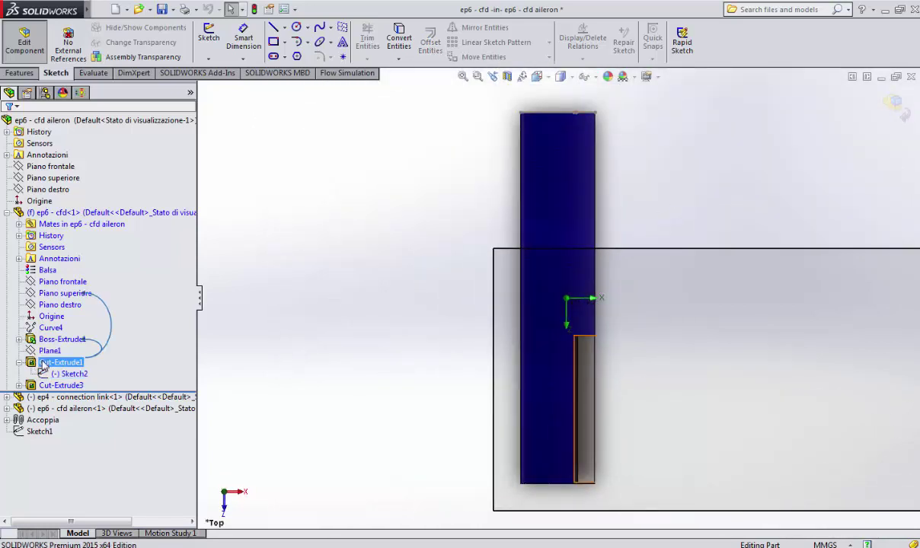
right_click(43, 365)
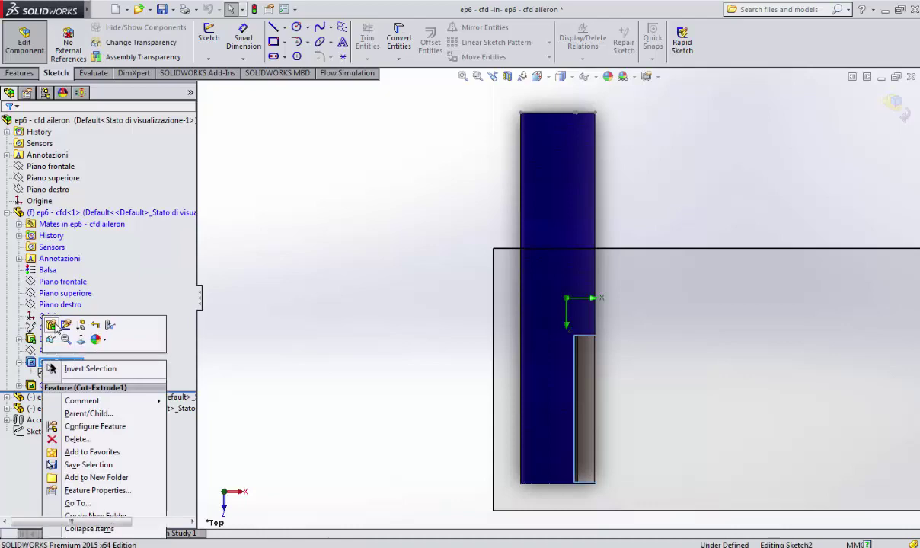
click(51, 326)
middle_drag(425, 345, 339, 225)
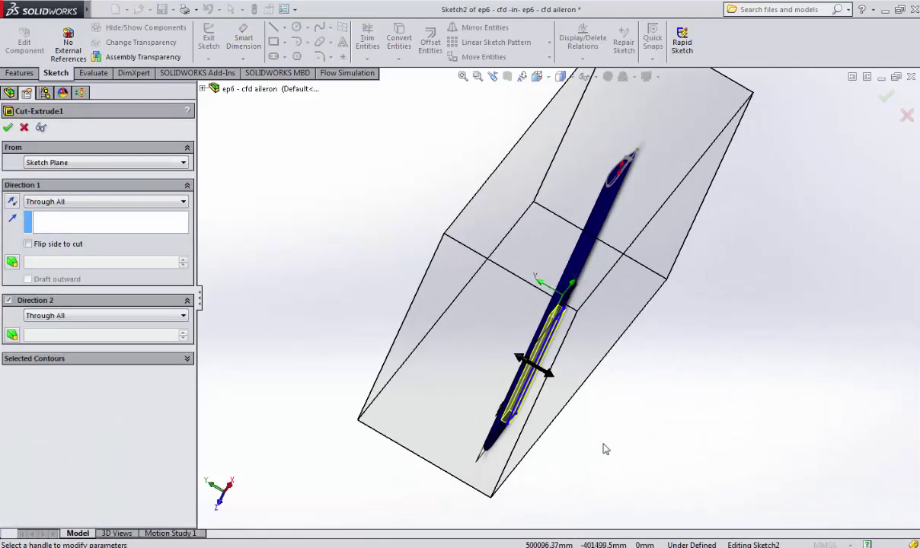
scroll(601, 448, down, 5)
scroll(428, 281, down, 3)
mouse_move(450, 289)
middle_down()
mouse_move(554, 287)
mouse_move(498, 275)
mouse_move(462, 281)
mouse_move(487, 277)
middle_up()
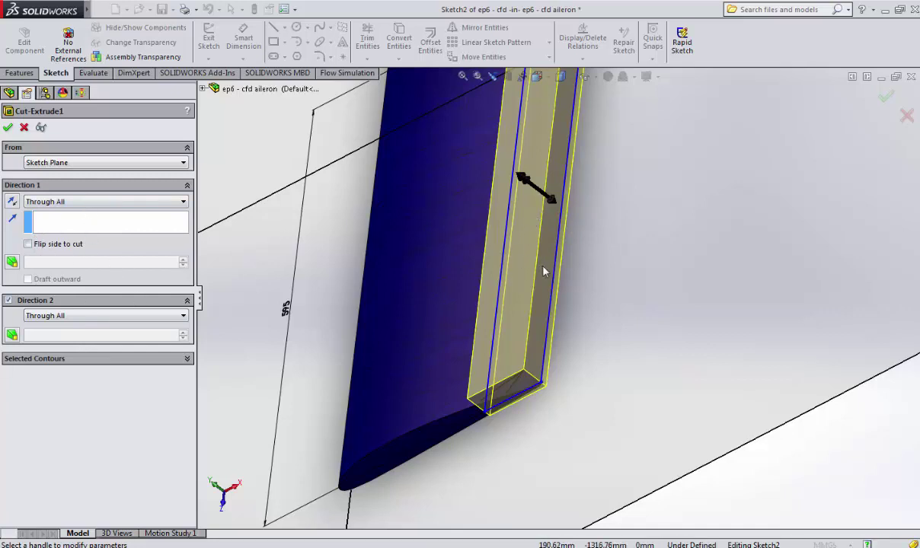
middle_drag(546, 275, 636, 297)
click(9, 127)
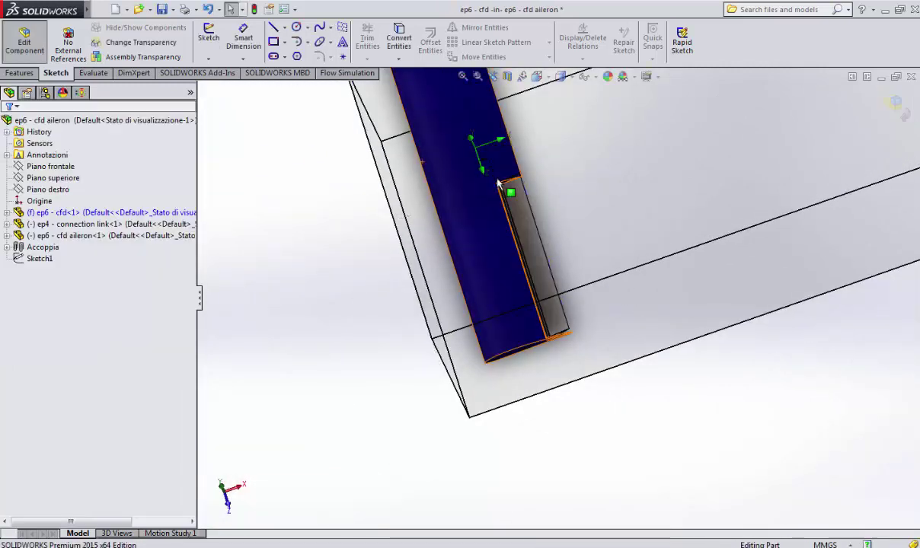
Expand the ep6 - cfd part's features and examine the hinge hole in the airfoil up close in the Front view.
middle_drag(496, 184, 588, 279)
scroll(589, 282, down, 5)
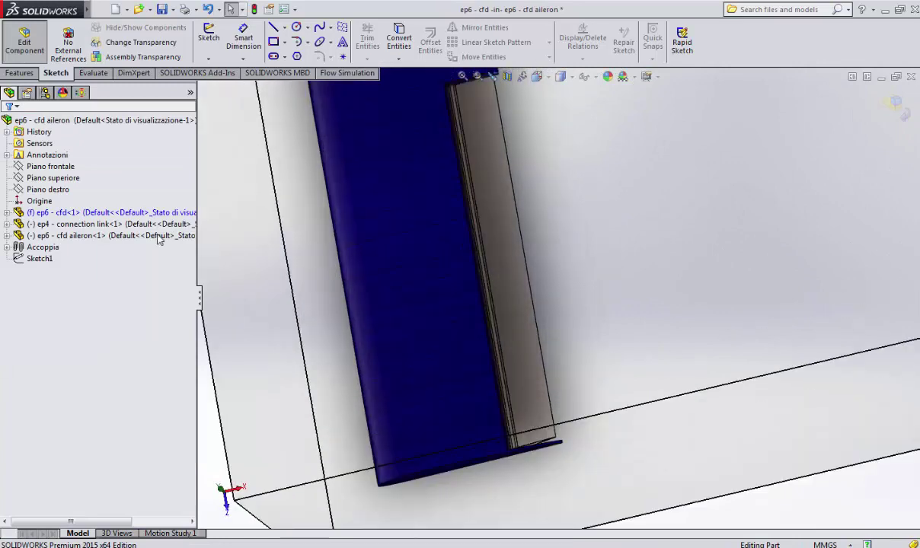
click(6, 213)
scroll(419, 165, up, 2)
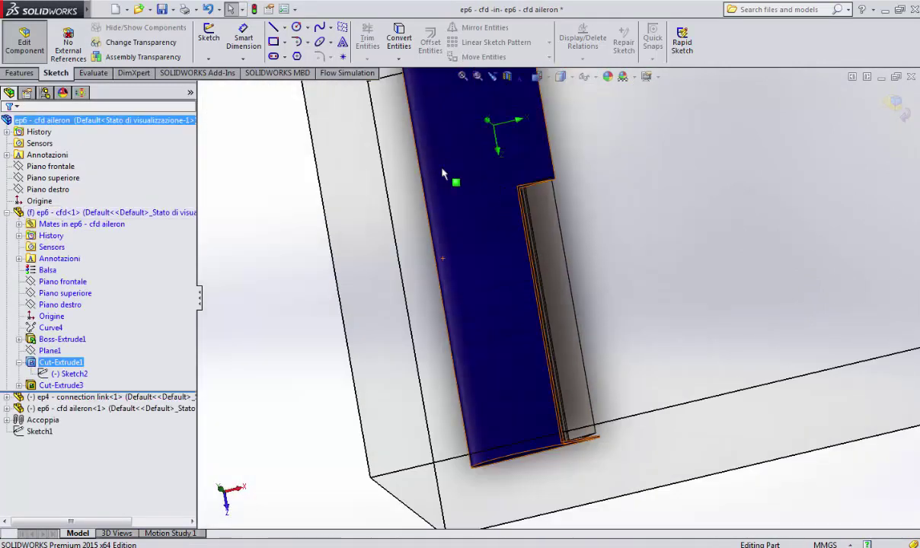
click(538, 77)
click(555, 125)
scroll(670, 339, down, 3)
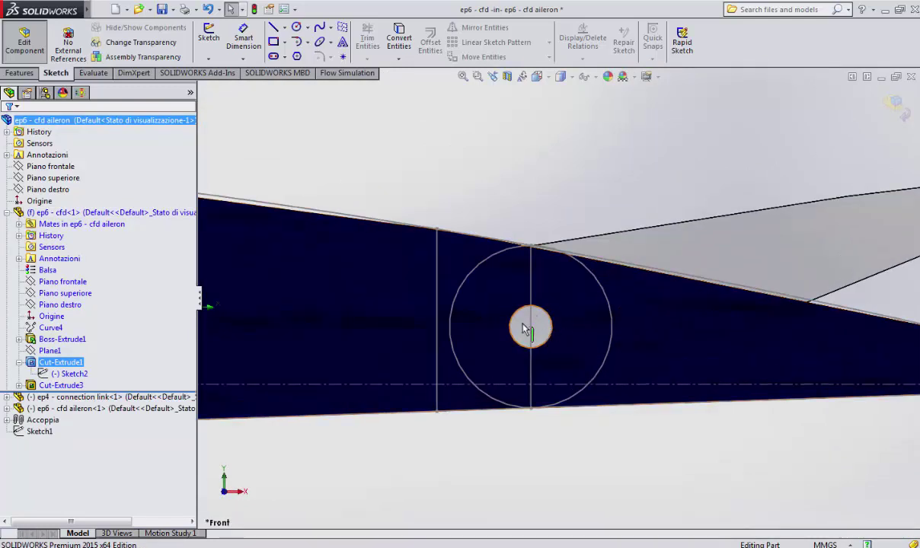
Inspect the Cut-Extrude3 settings and its hinge hole preview along the wing, and close them without changes.
click(20, 362)
click(19, 374)
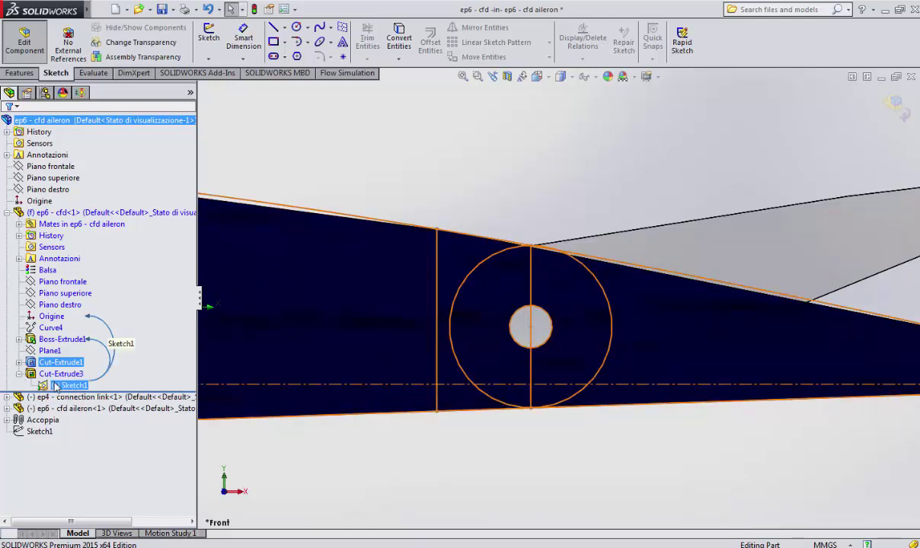
click(55, 386)
click(67, 344)
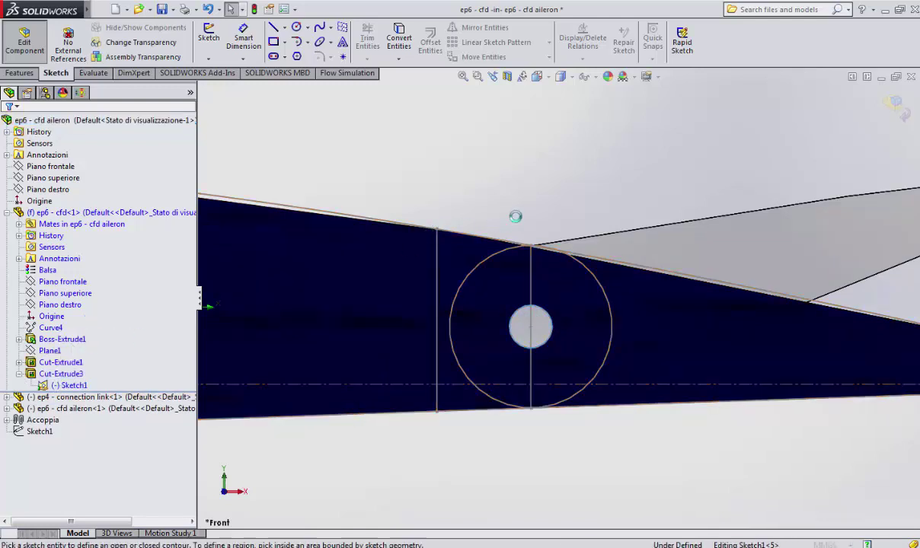
middle_drag(550, 203, 531, 255)
scroll(533, 254, up, 8)
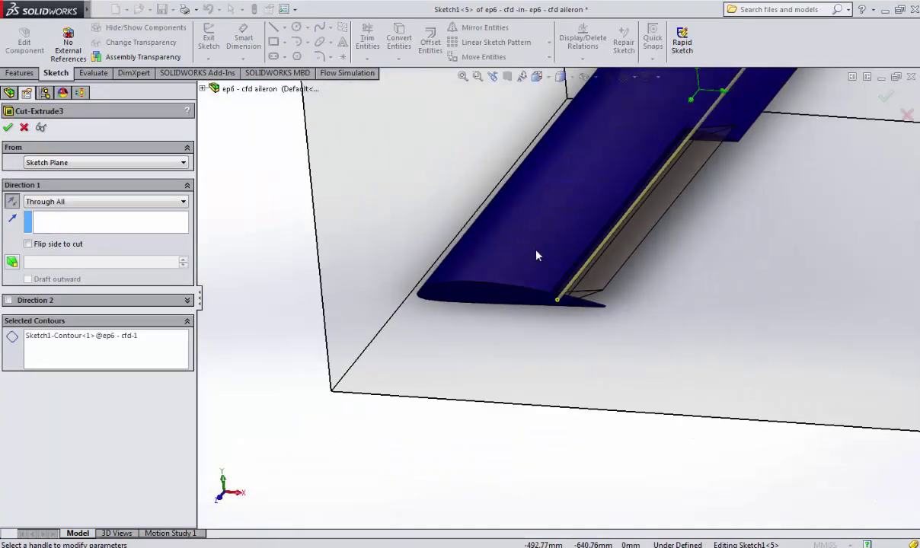
scroll(536, 255, up, 4)
scroll(741, 121, down, 9)
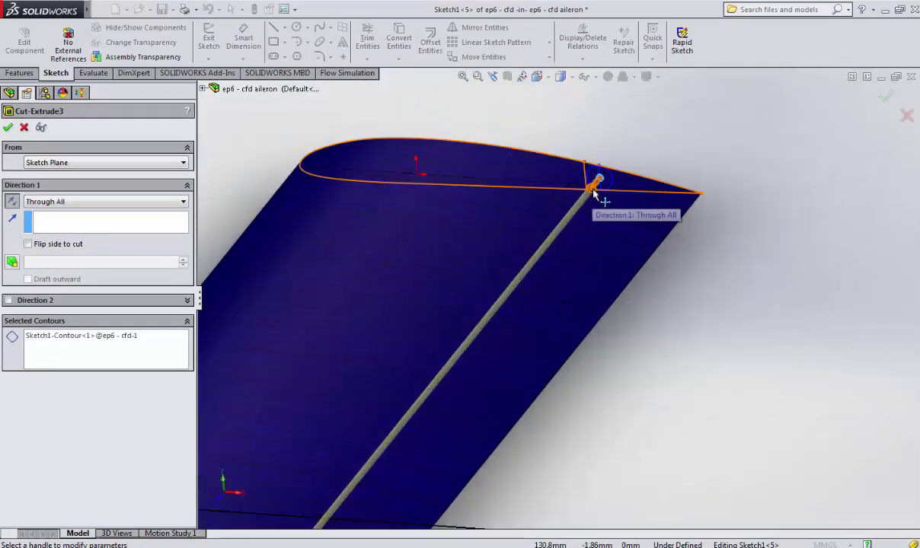
scroll(596, 194, up, 5)
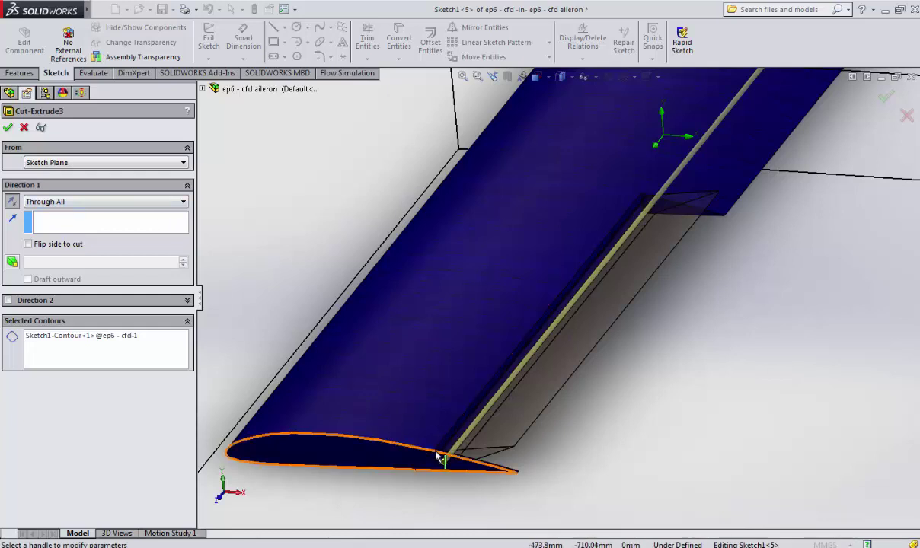
click(8, 128)
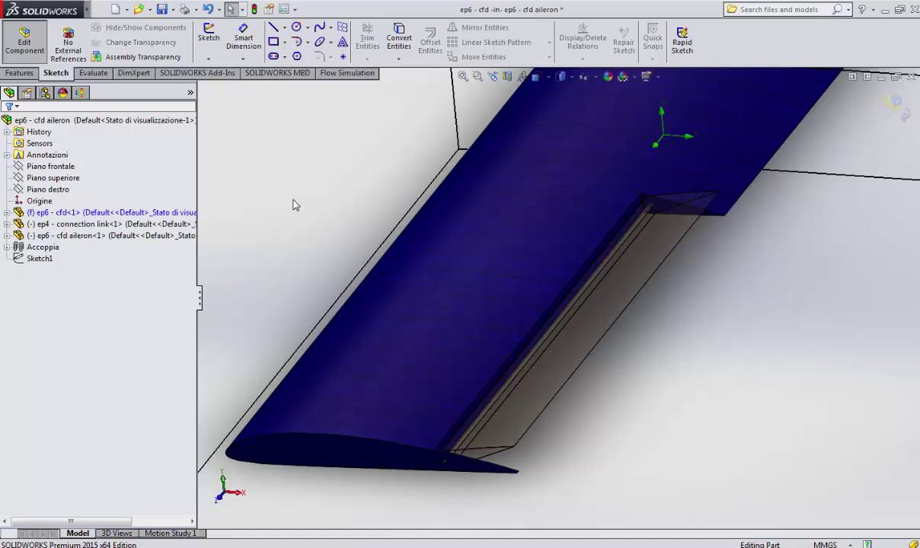
Finish editing the ep6 - cfd part and return to the ep6 - cfd aileron assembly.
click(92, 72)
click(57, 73)
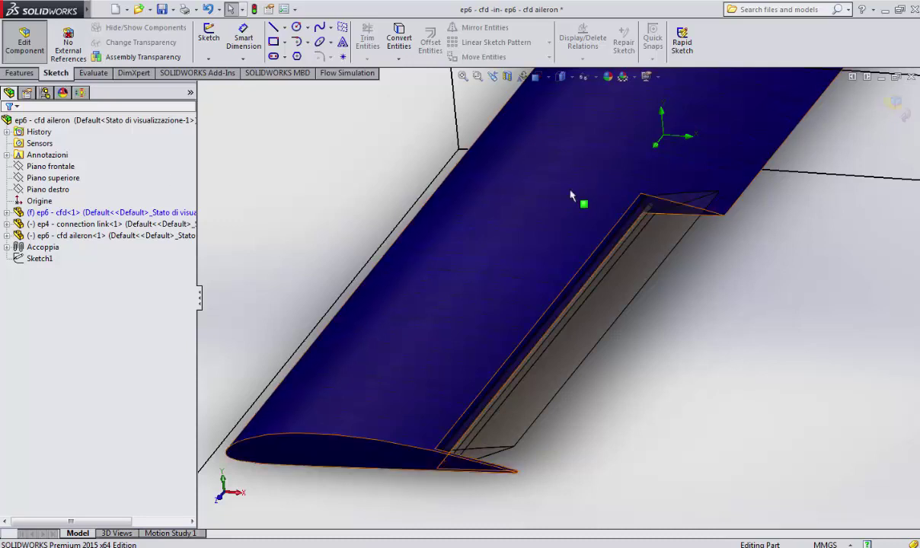
scroll(510, 215, up, 5)
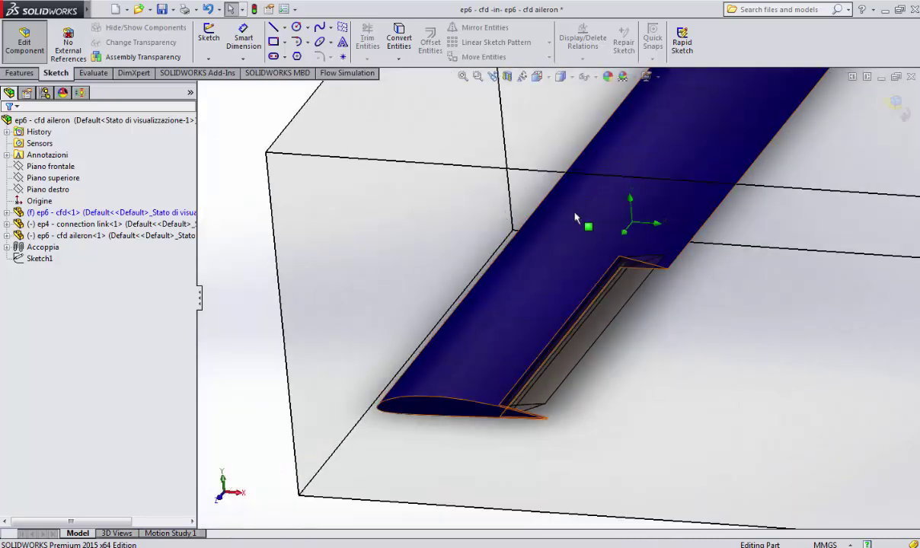
click(900, 110)
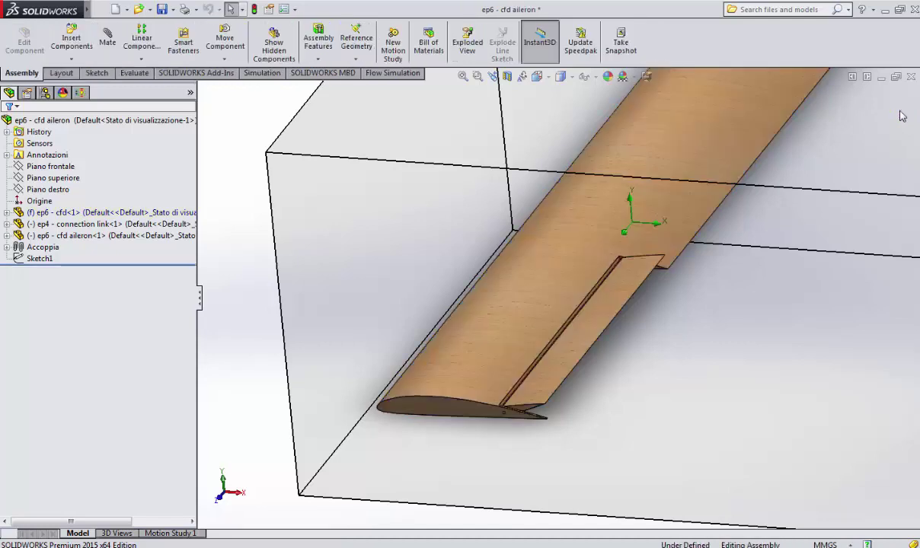
Highlight the ep6 - cfd aileron component and examine how it sits in the wing cutout.
click(69, 241)
scroll(575, 307, down, 5)
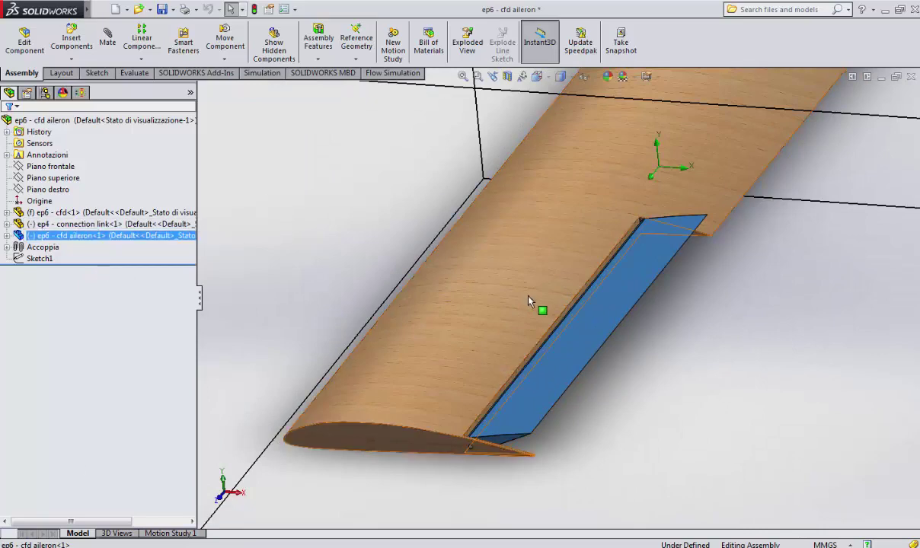
scroll(537, 212, down, 2)
scroll(572, 230, up, 5)
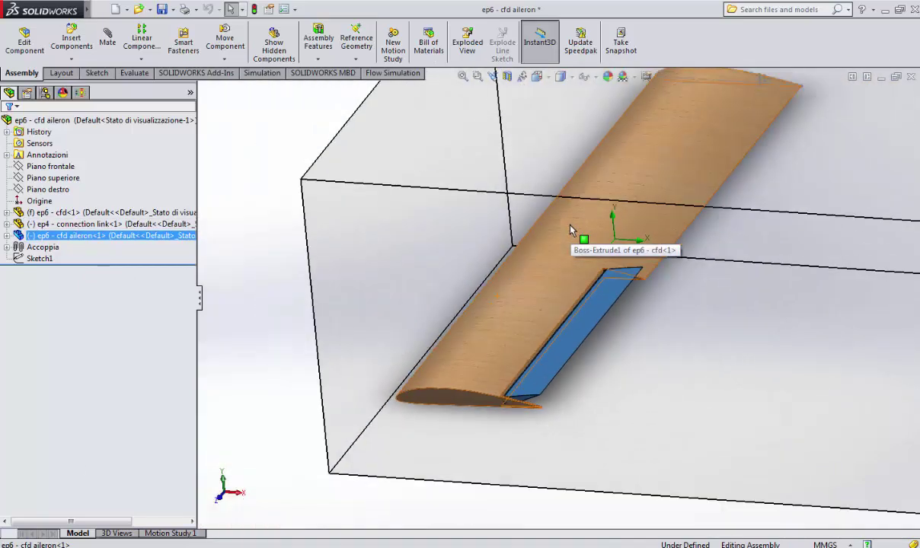
scroll(572, 230, down, 4)
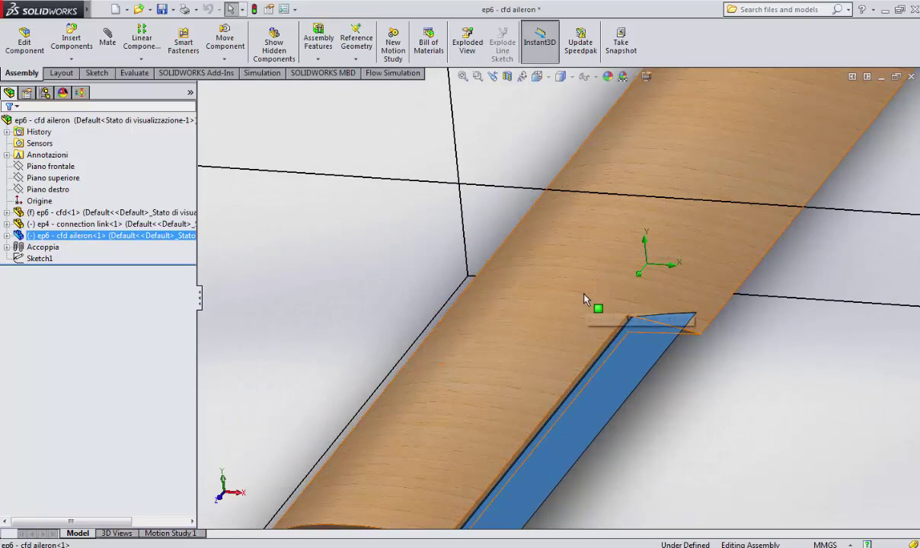
scroll(577, 302, up, 2)
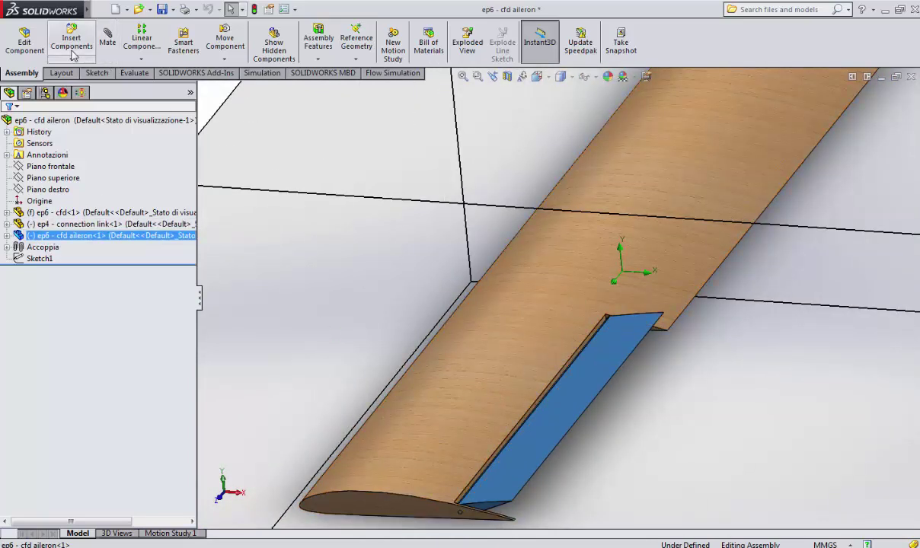
scroll(525, 396, down, 1)
scroll(483, 428, up, 2)
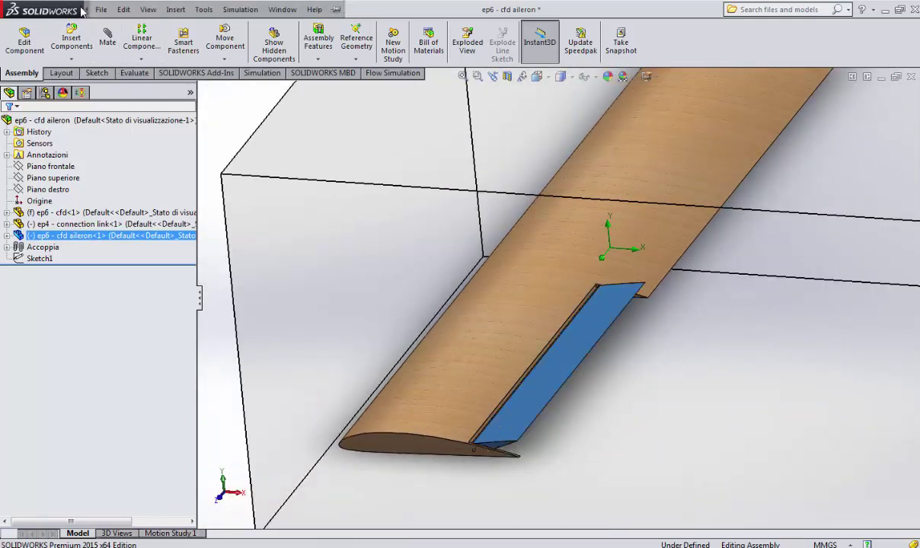
Open the ep5-wing assembly, declining to reset the computational domain and the mesh settings.
click(100, 10)
click(199, 353)
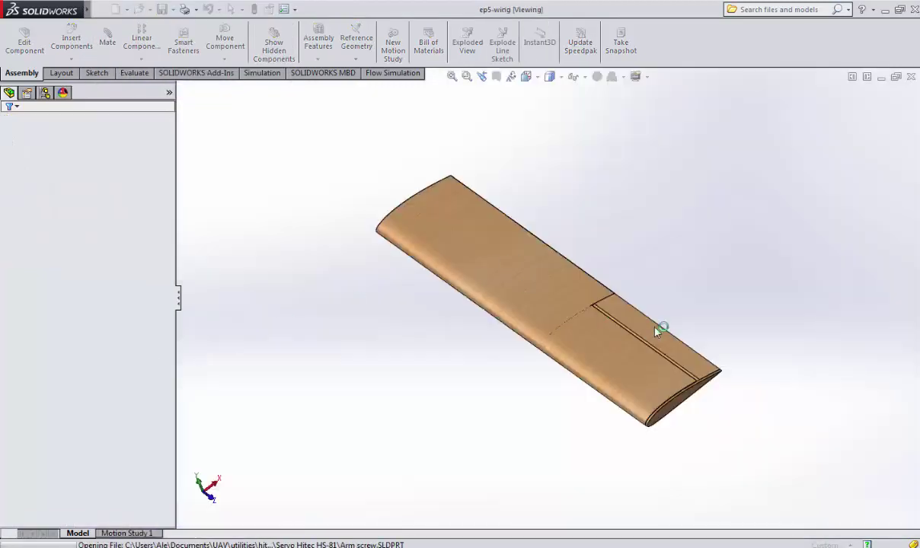
click(529, 293)
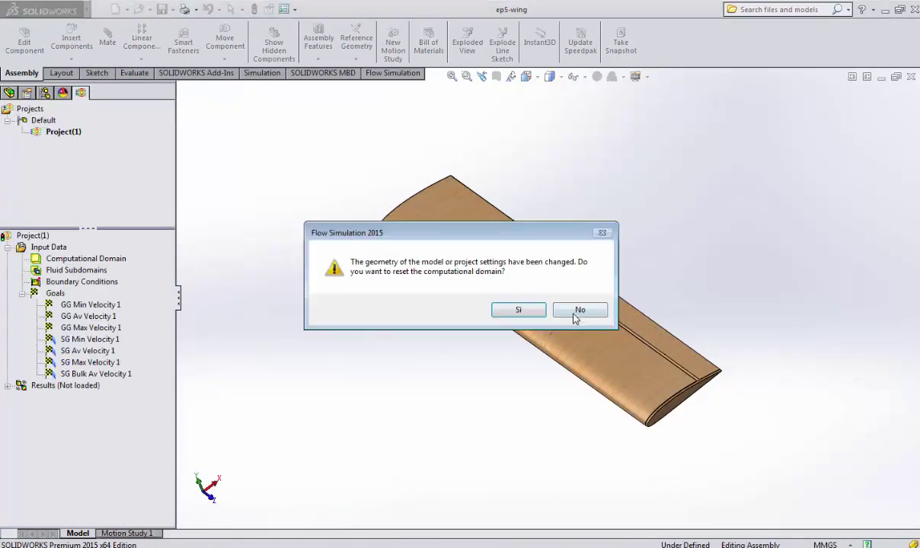
click(575, 318)
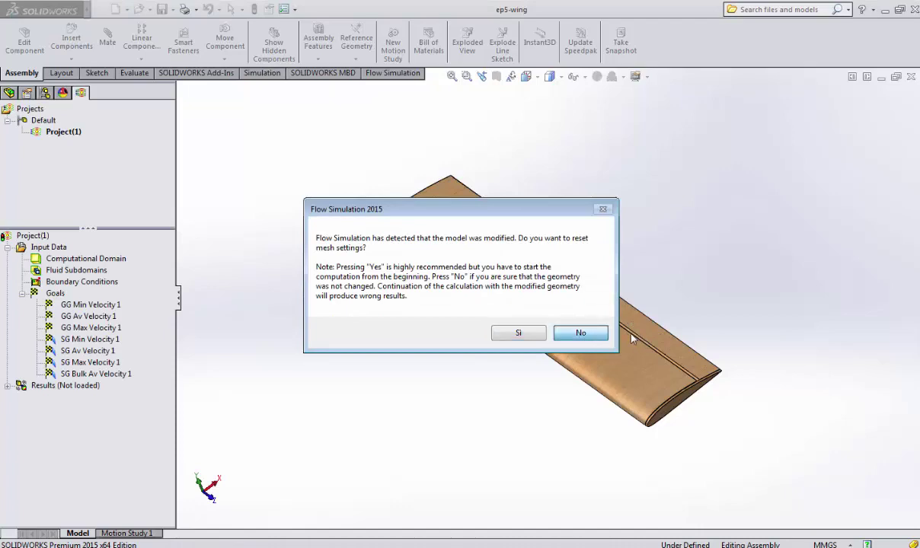
click(581, 333)
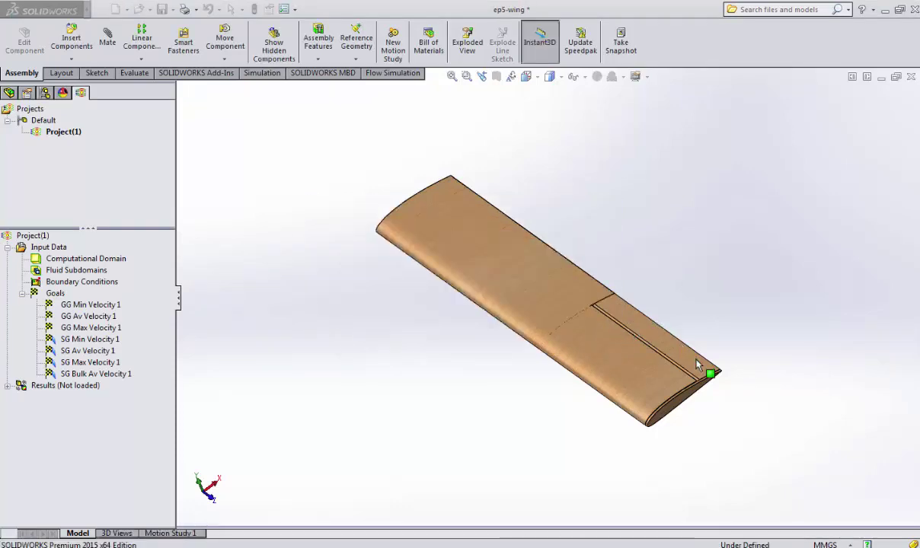
Examine the aileron and ribs of the ep5-wing assembly up close, and close it without saving.
scroll(702, 369, down, 5)
middle_drag(706, 371, 630, 367)
scroll(630, 367, down, 5)
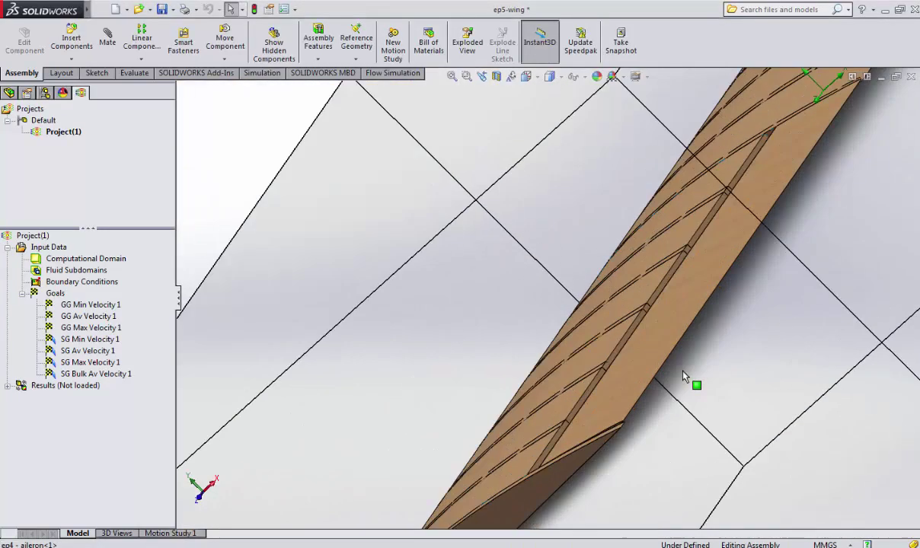
middle_drag(630, 322, 660, 381)
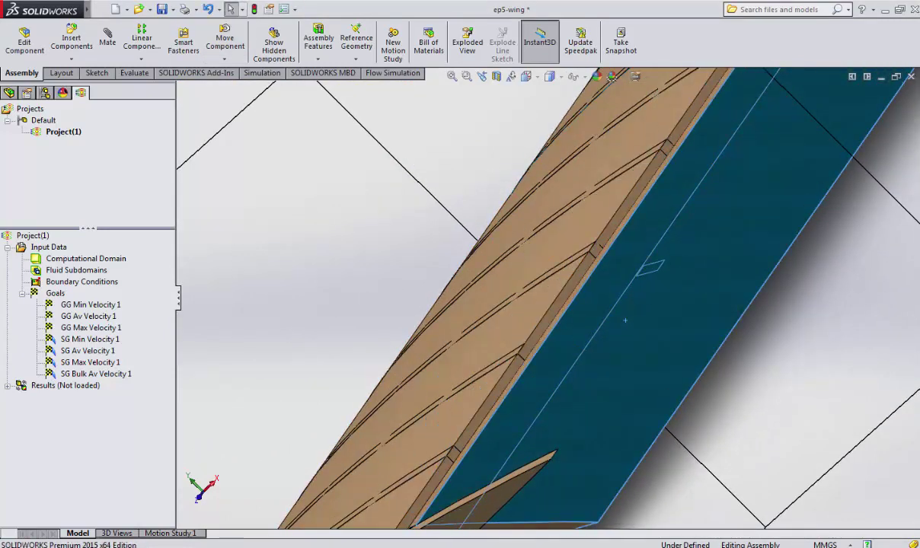
click(911, 76)
click(484, 305)
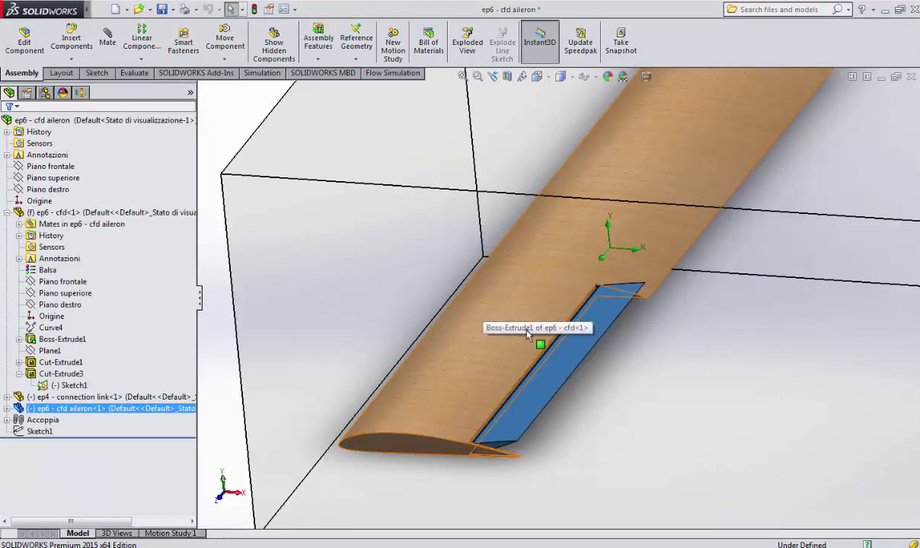
Open the ep6 - cfd aileron part in its own window and examine its overall shape and hinge hole.
click(637, 406)
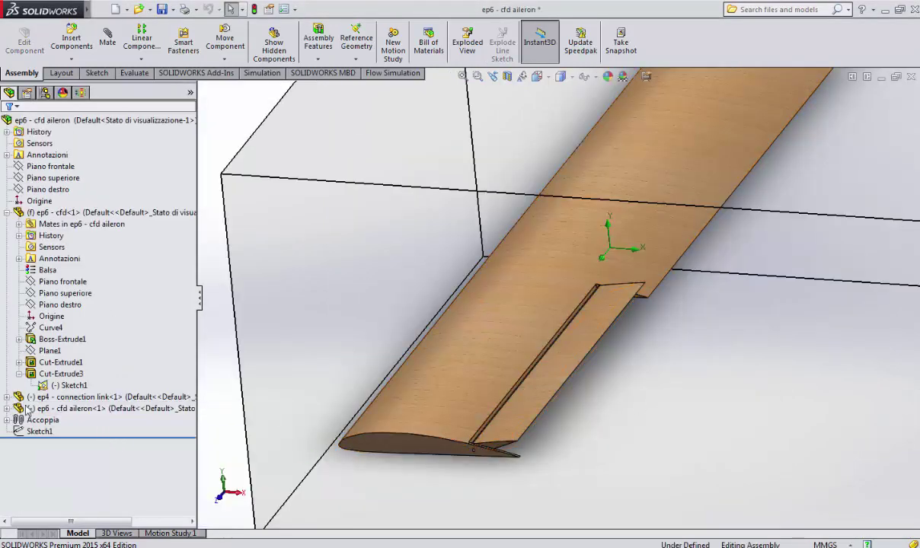
right_click(17, 408)
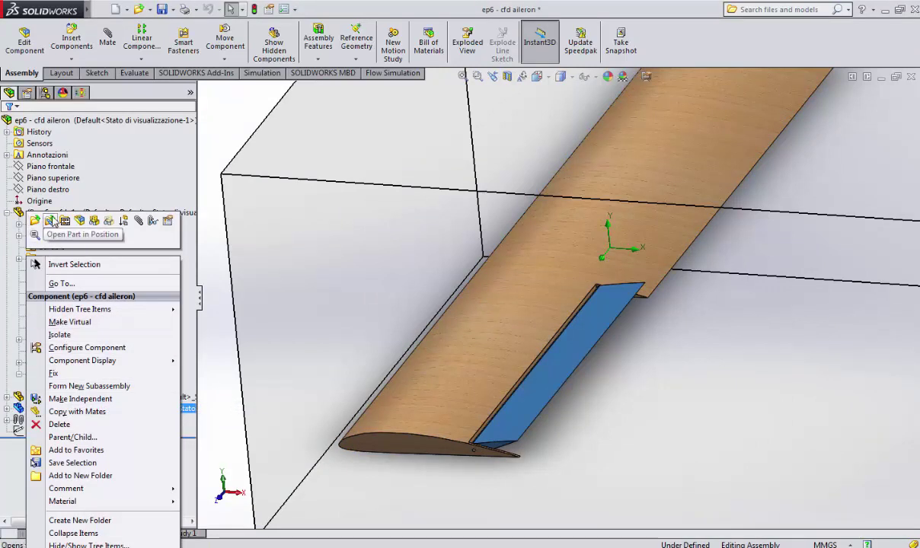
click(36, 220)
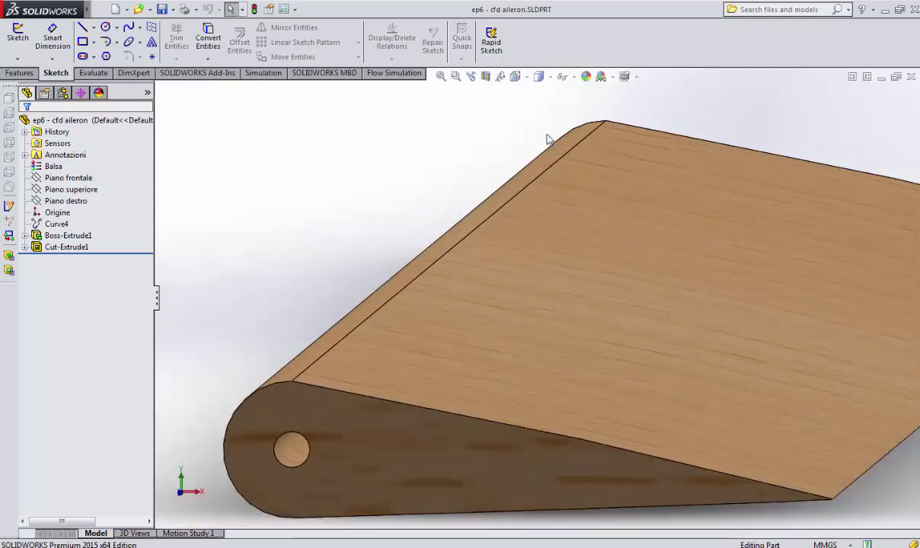
scroll(547, 135, up, 5)
mouse_move(631, 206)
middle_down()
mouse_move(549, 197)
mouse_move(635, 223)
middle_up()
scroll(634, 223, down, 1)
scroll(634, 223, up, 4)
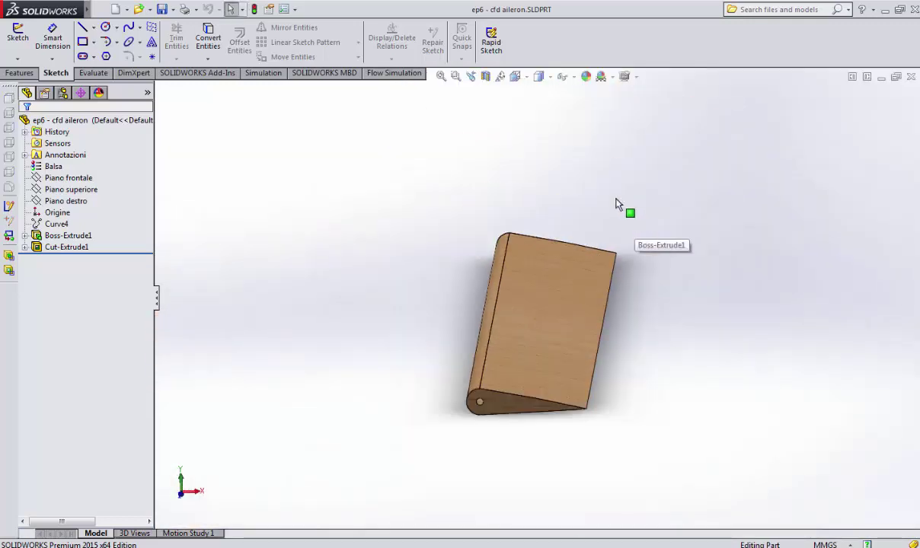
middle_drag(599, 189, 588, 174)
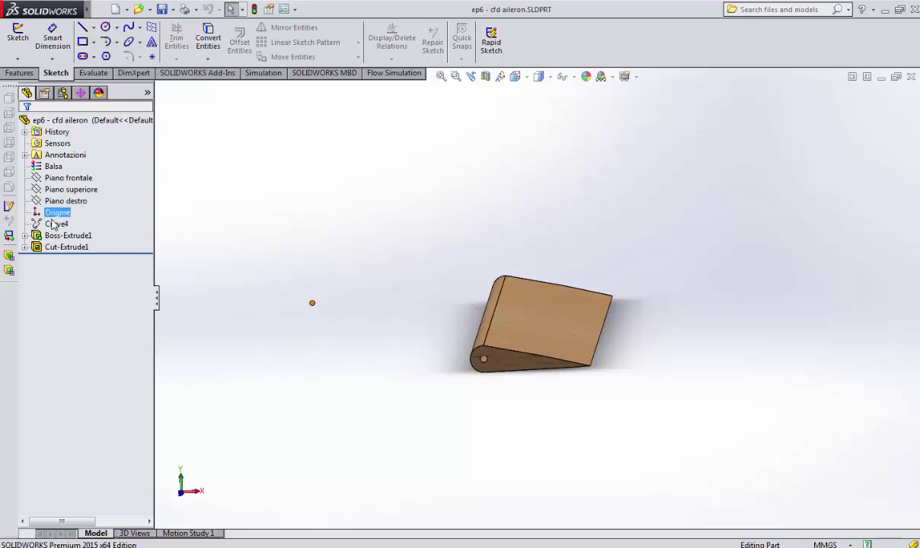
Inspect the aileron's Boss-Extrude1 sketch and extrusion settings, and close them without changes.
click(24, 235)
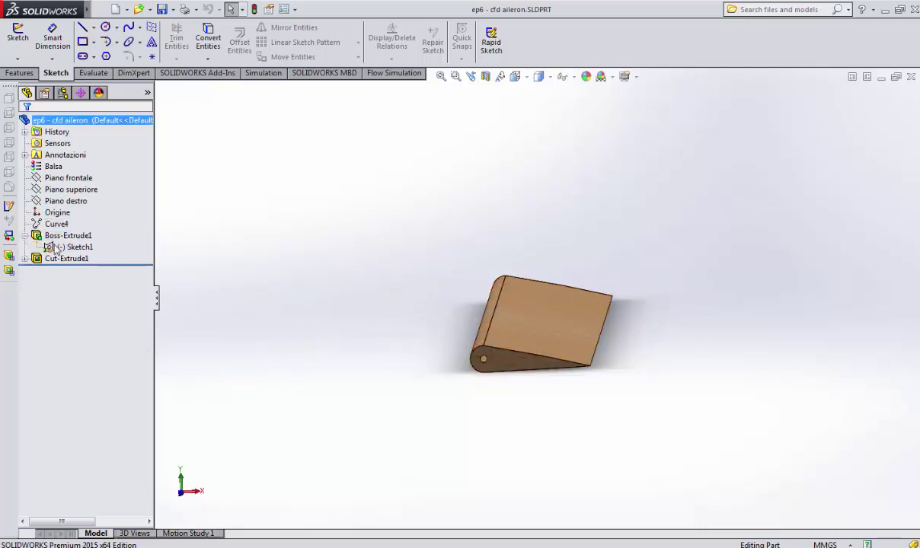
mouse_move(65, 251)
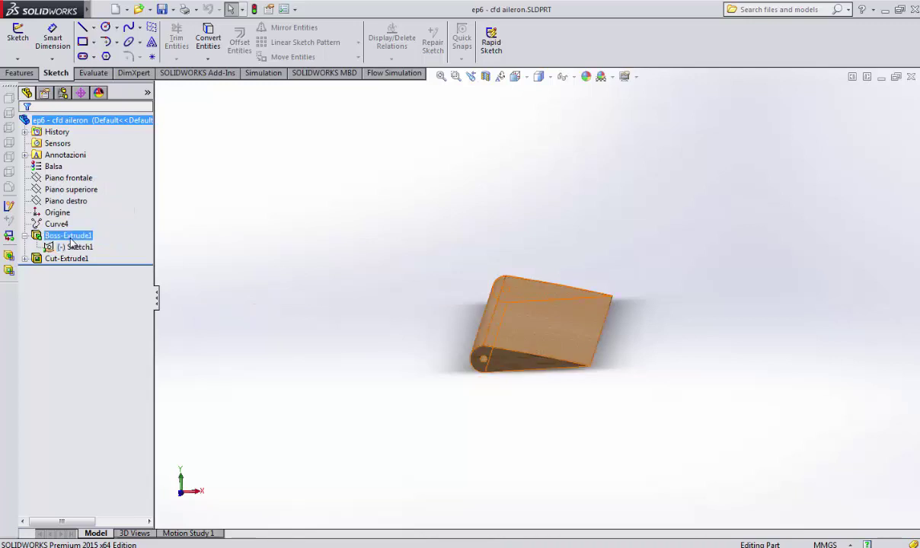
click(67, 235)
click(80, 204)
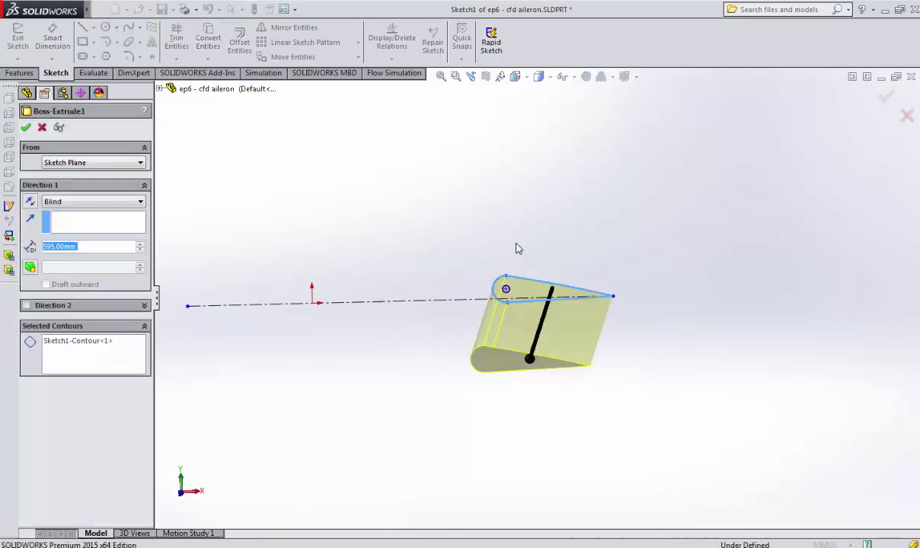
click(906, 115)
Inspect the aileron's Cut-Extrude1 hinge hole settings, and close the part, discarding its changes in the assembly.
click(54, 257)
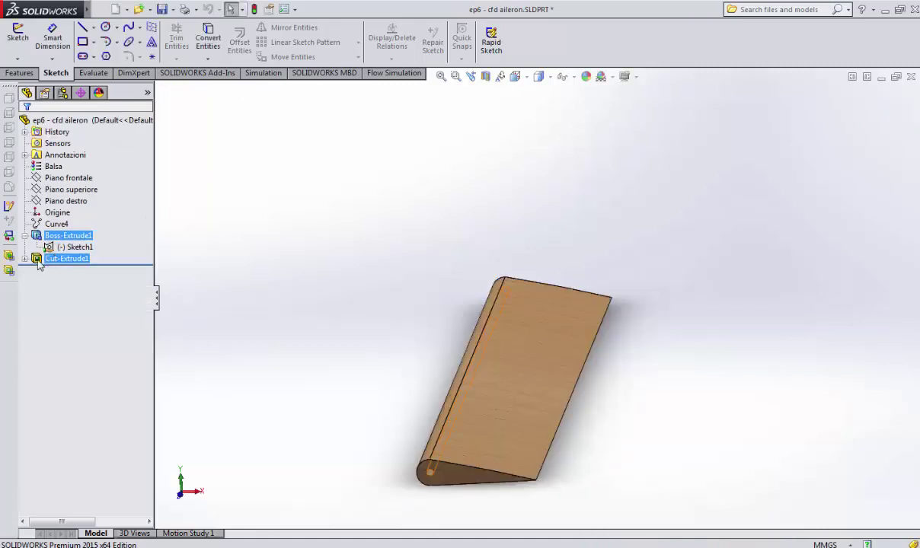
click(72, 247)
click(90, 223)
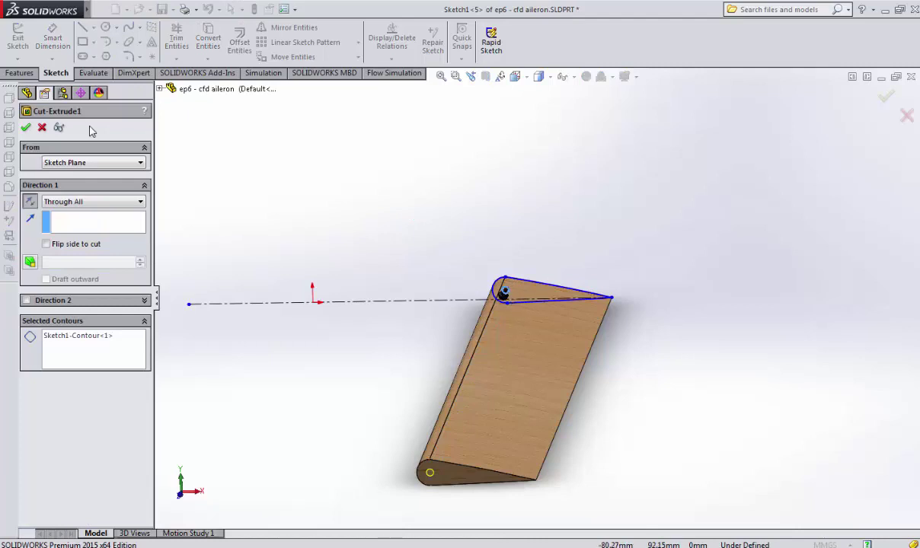
click(43, 129)
click(910, 77)
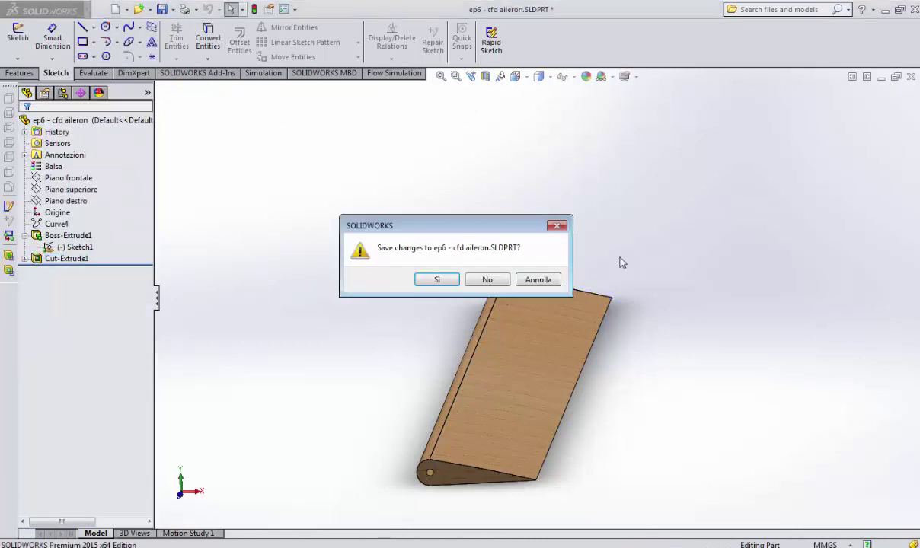
click(487, 279)
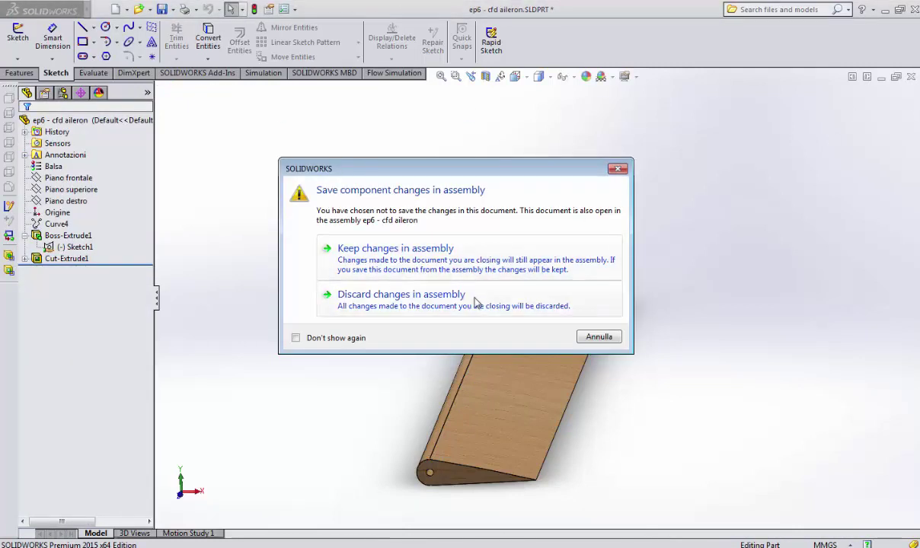
click(475, 303)
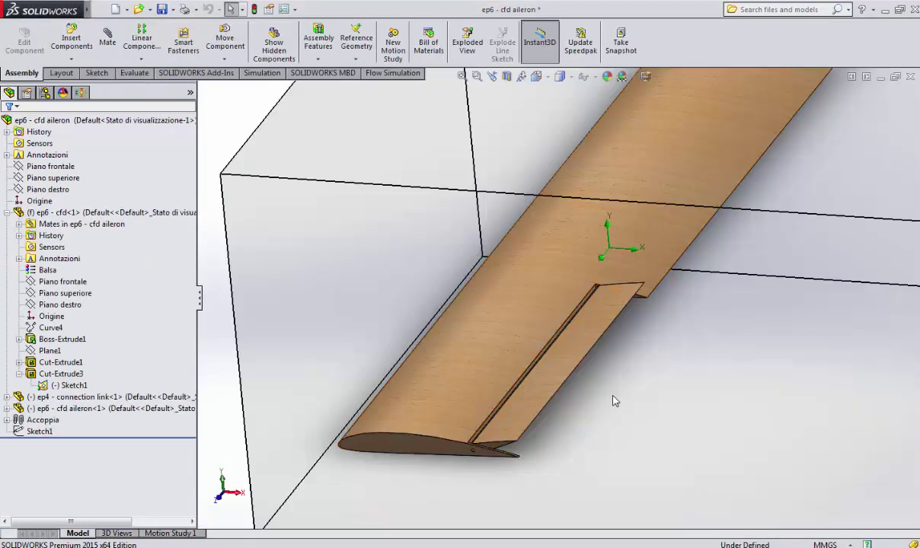
Examine the deflected aileron and its gap in the wing cutout from the wing's end.
middle_drag(614, 396, 643, 358)
scroll(656, 338, down, 3)
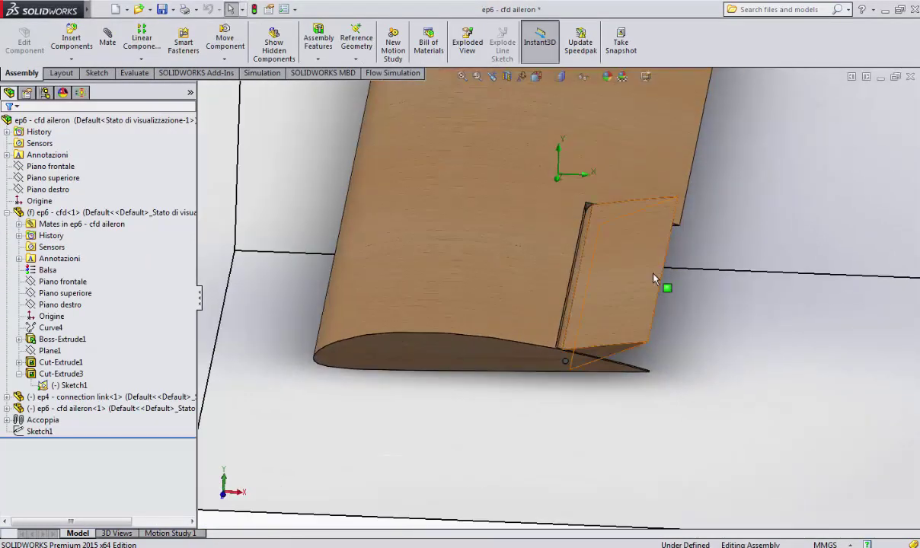
scroll(609, 214, up, 4)
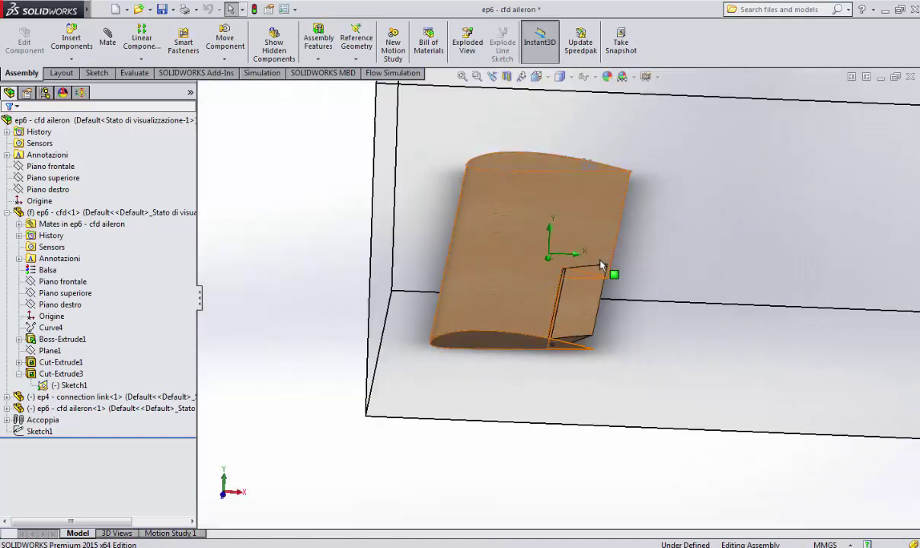
scroll(598, 271, down, 4)
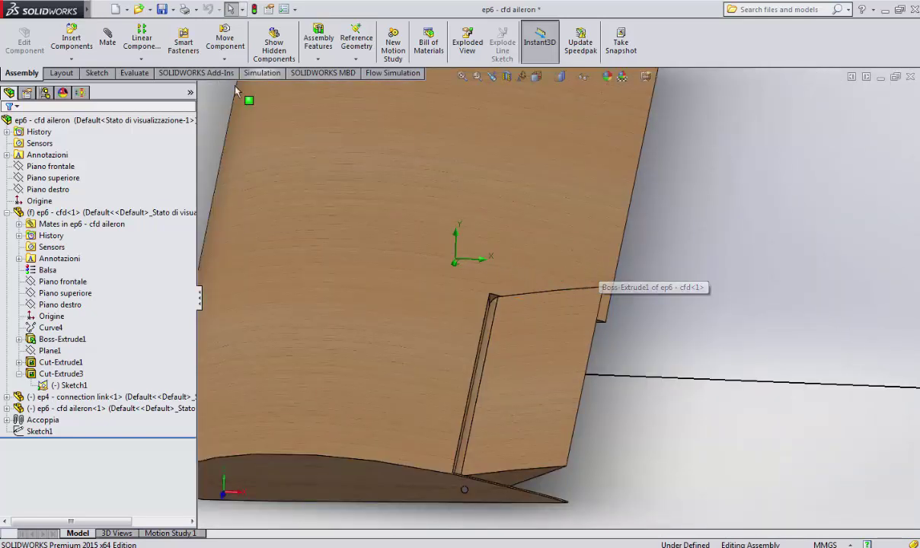
Swing the aileron upward about its hinge and examine its deflection up close in the Front view.
click(567, 401)
drag(567, 401, 568, 359)
click(535, 76)
click(557, 124)
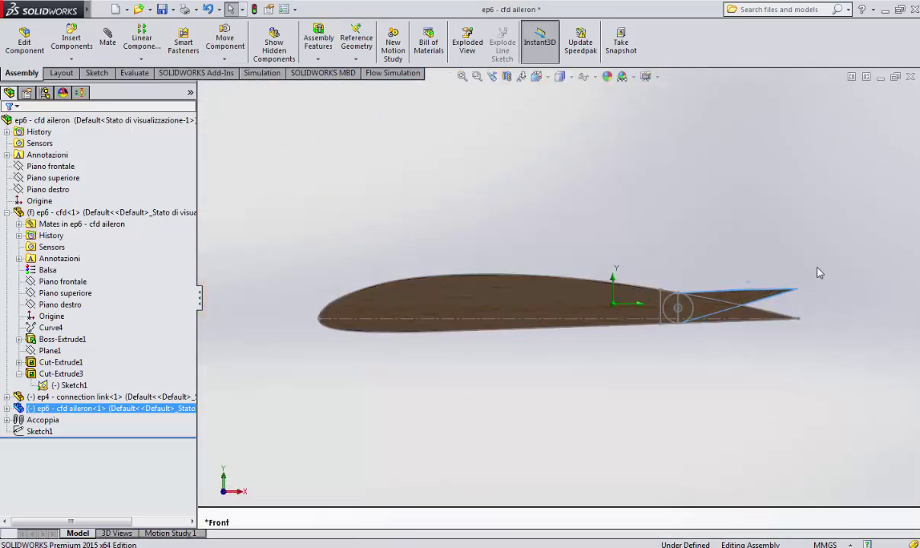
click(820, 273)
scroll(788, 333, down, 5)
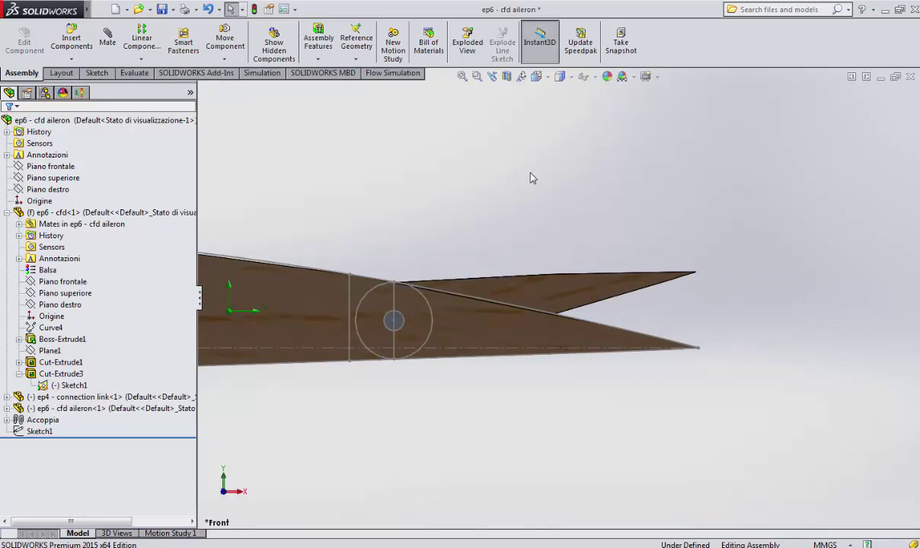
middle_drag(612, 239, 617, 211)
scroll(619, 211, up, 3)
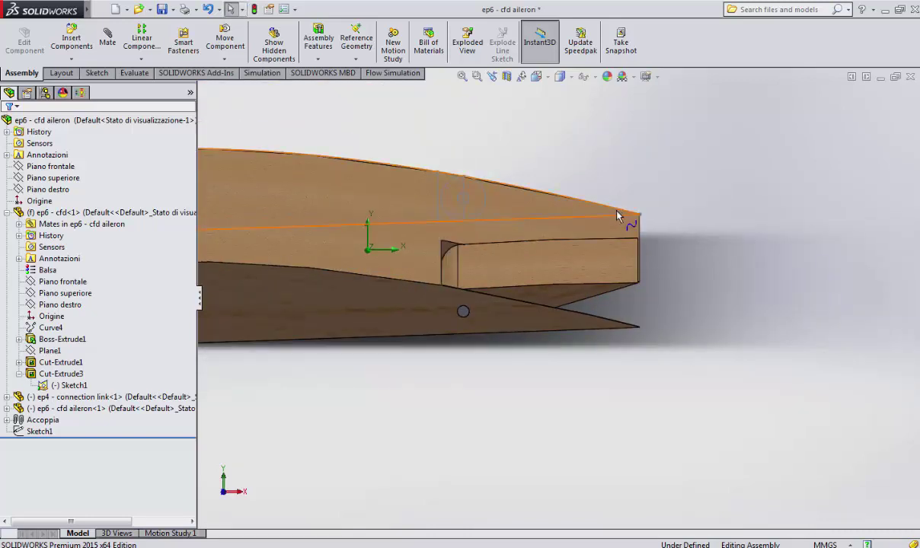
Review the -45 deg and +15 flow projects and the available project commands with the wing in Front view.
click(81, 92)
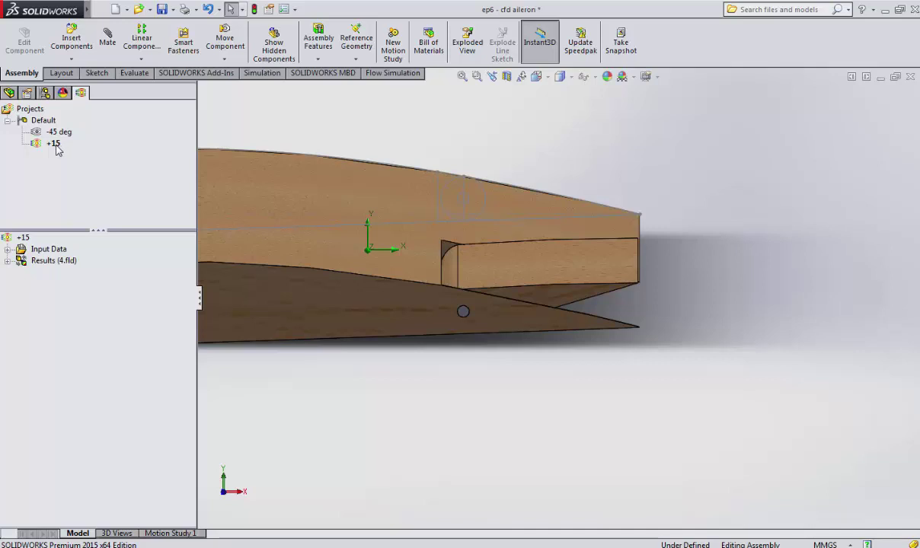
click(536, 76)
click(552, 125)
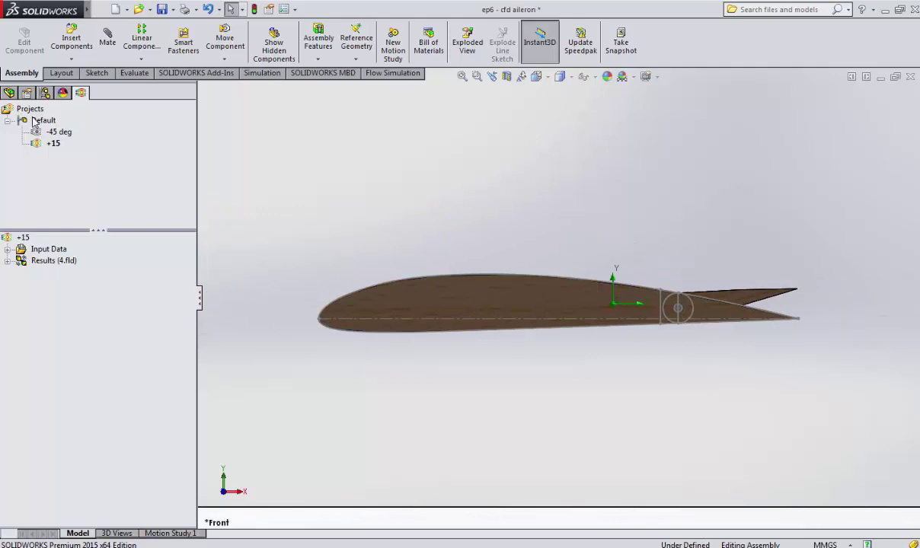
right_click(31, 108)
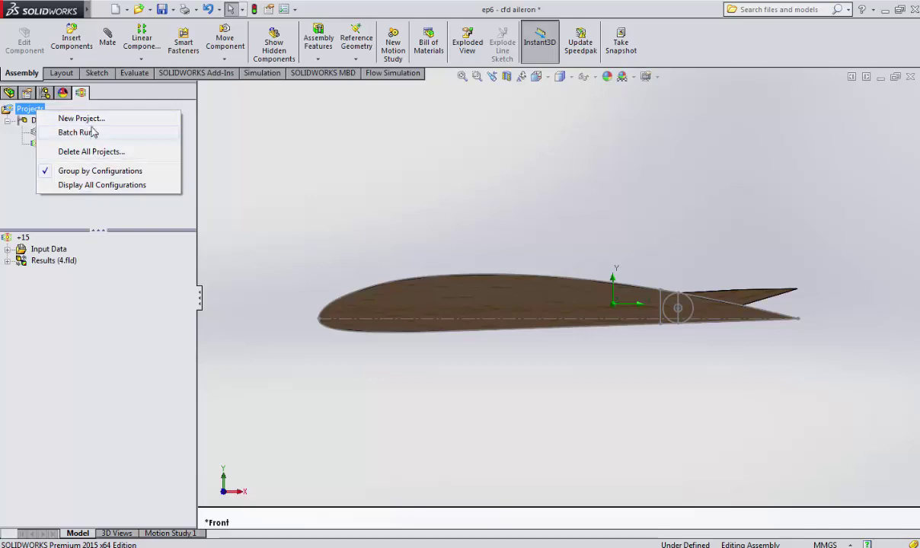
click(113, 218)
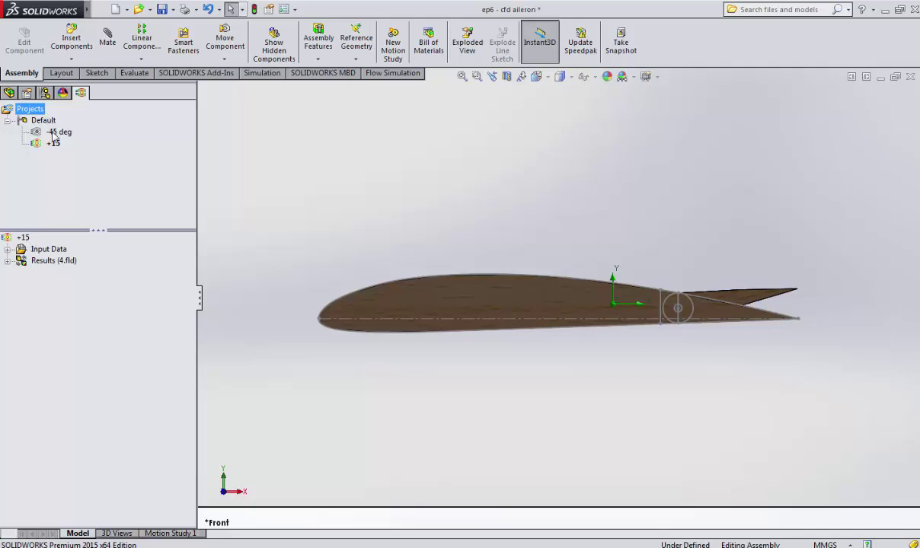
Expand the results of the +15 project and show Cut Plot 1.
click(6, 260)
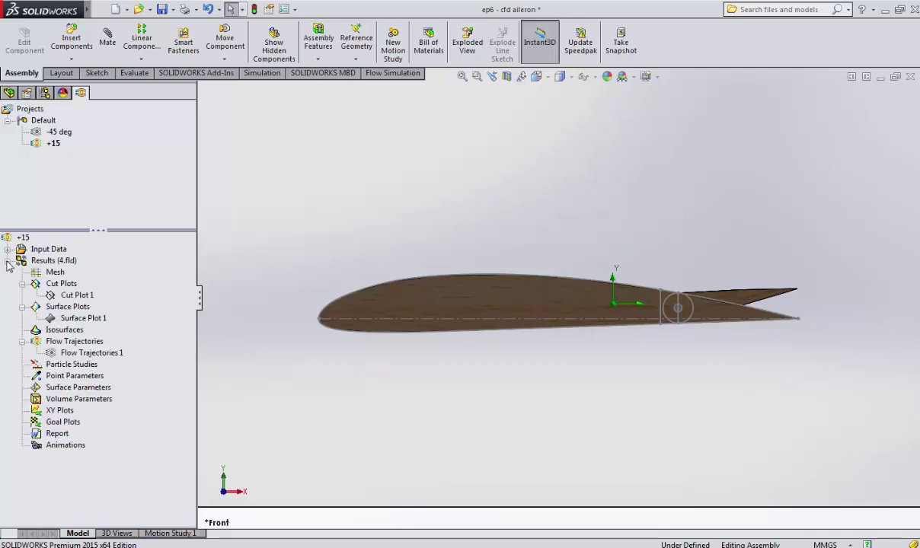
right_click(66, 295)
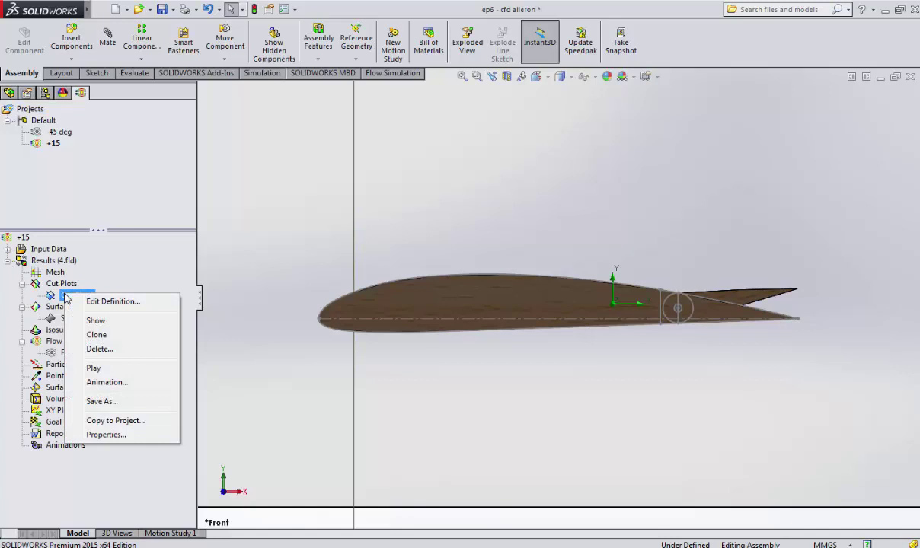
click(95, 321)
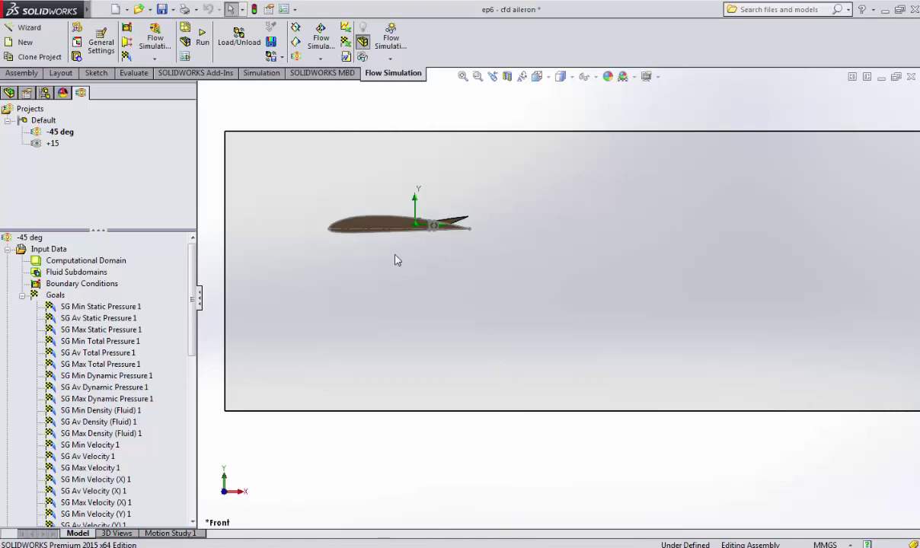
Collapse the goals of the -45 deg project and examine the aileron's deflection up close.
click(22, 296)
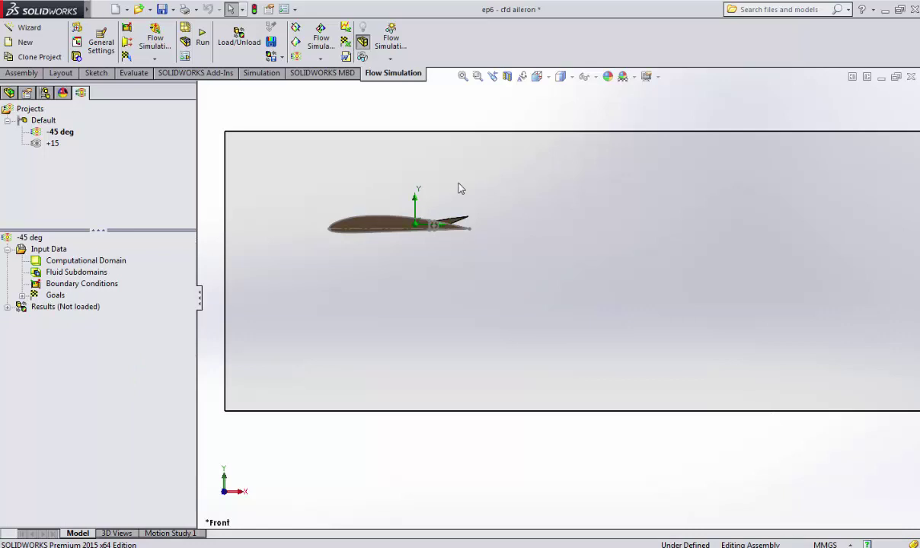
scroll(470, 190, down, 2)
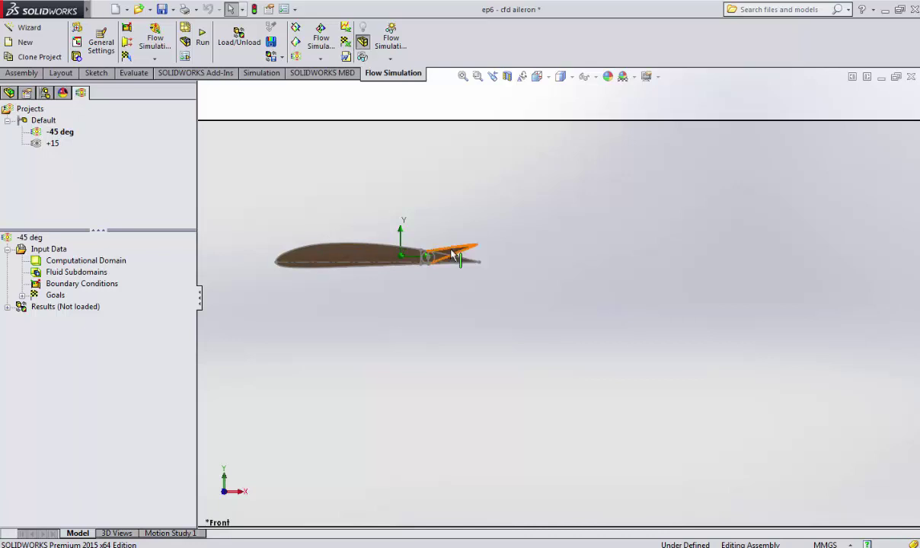
Show Sketch1 of the ep6 - cfd aileron assembly over the wing to compare the aileron with its angle lines.
click(9, 92)
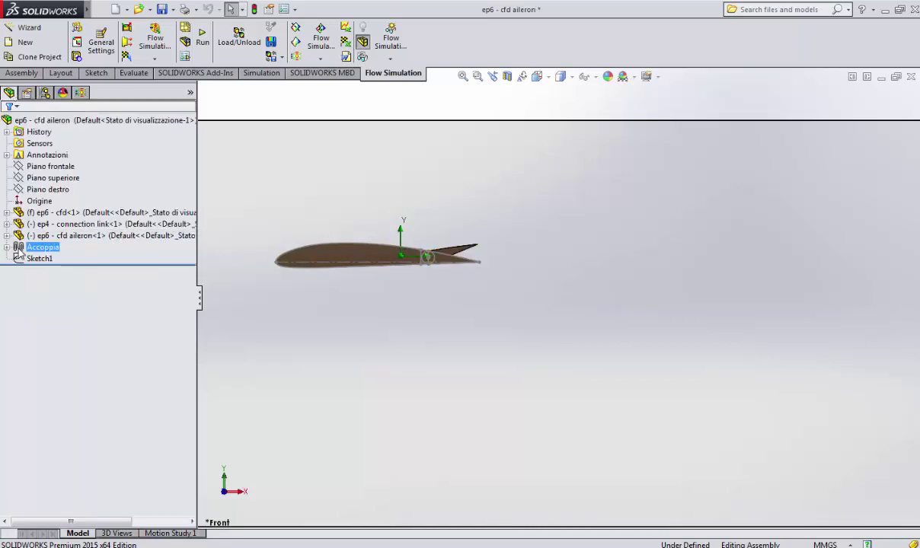
click(34, 259)
right_click(35, 259)
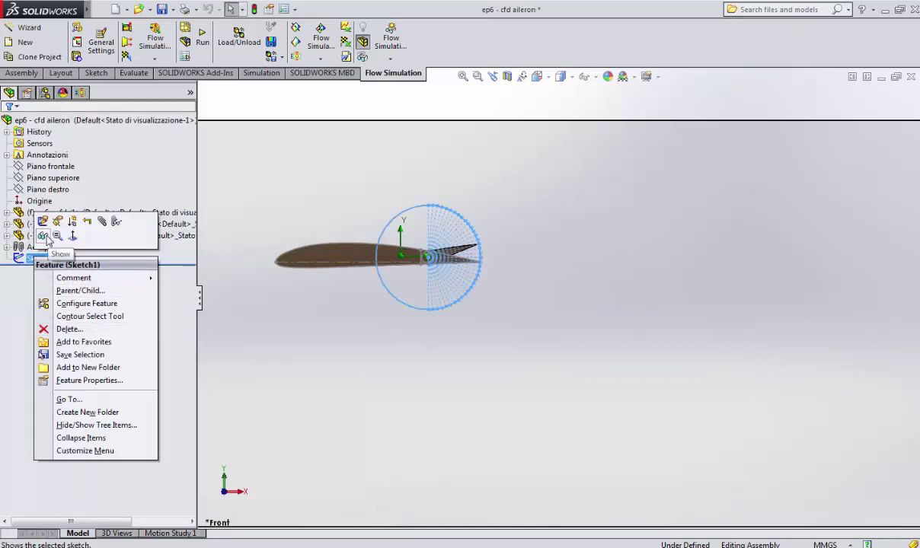
click(74, 238)
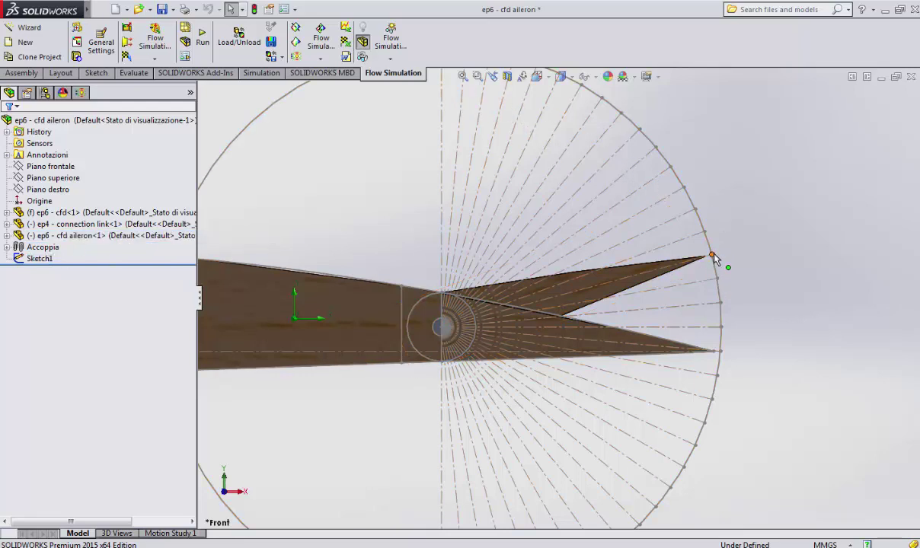
Open Sketch1 to examine the 15° and 45° reference lines around the hinge, leave it, and hide the sketch.
click(41, 259)
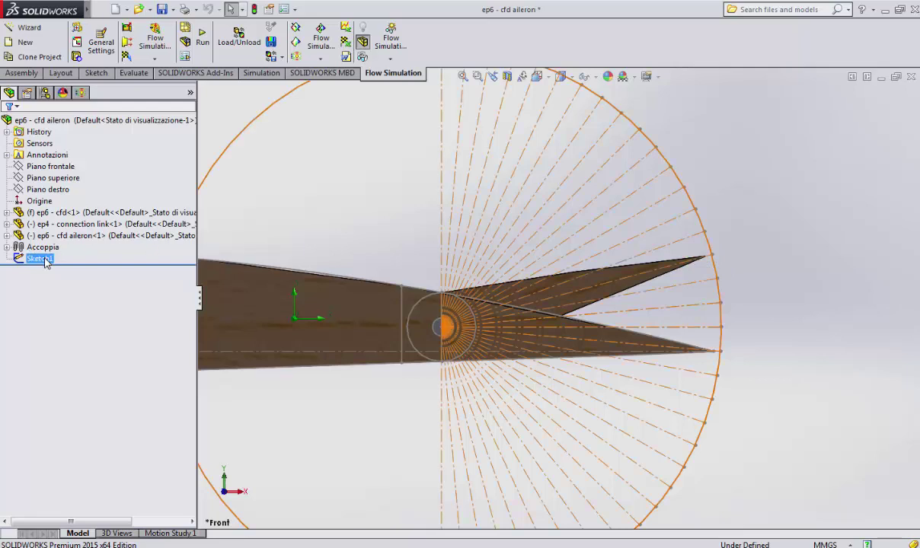
right_click(44, 261)
click(50, 224)
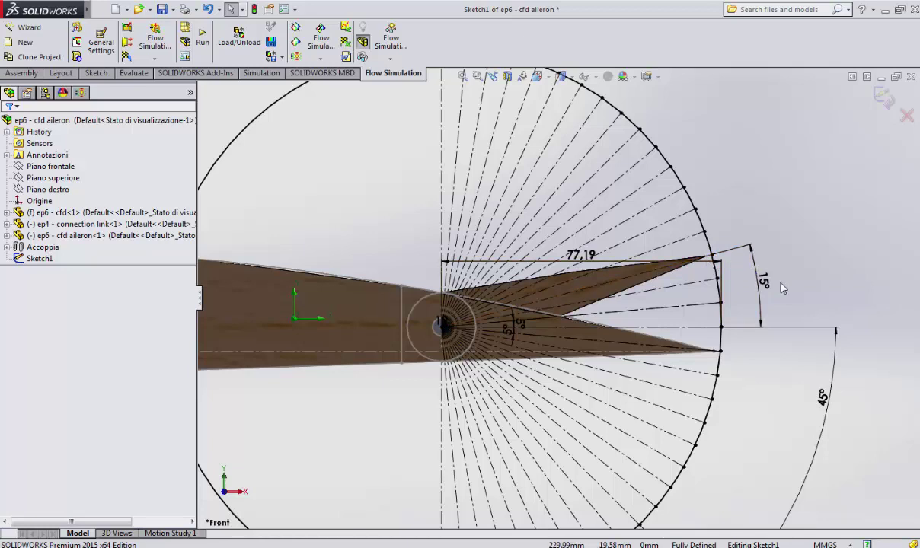
scroll(731, 465, up, 2)
scroll(564, 299, up, 1)
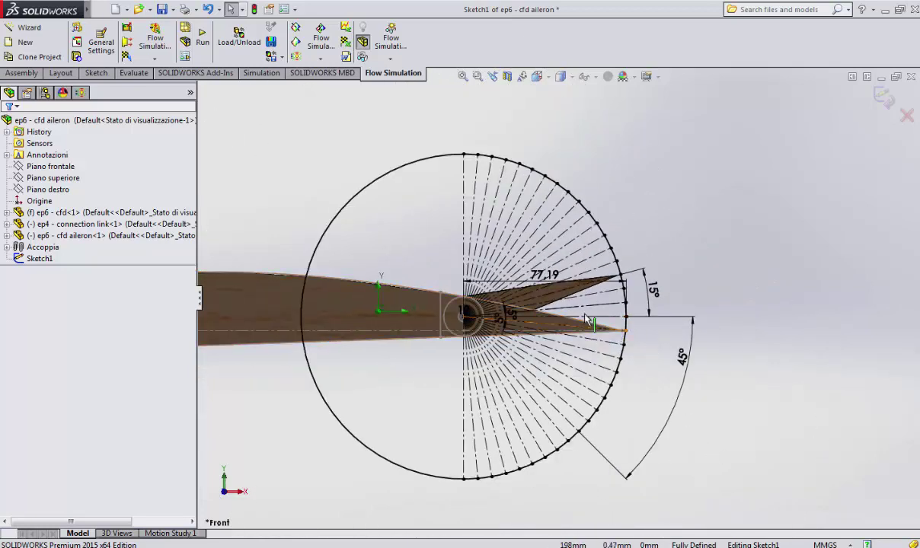
click(549, 299)
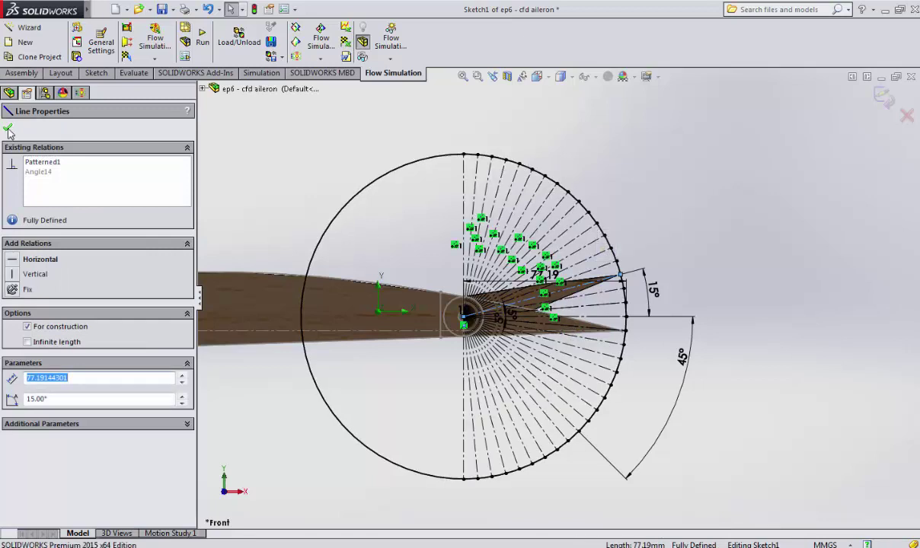
click(881, 98)
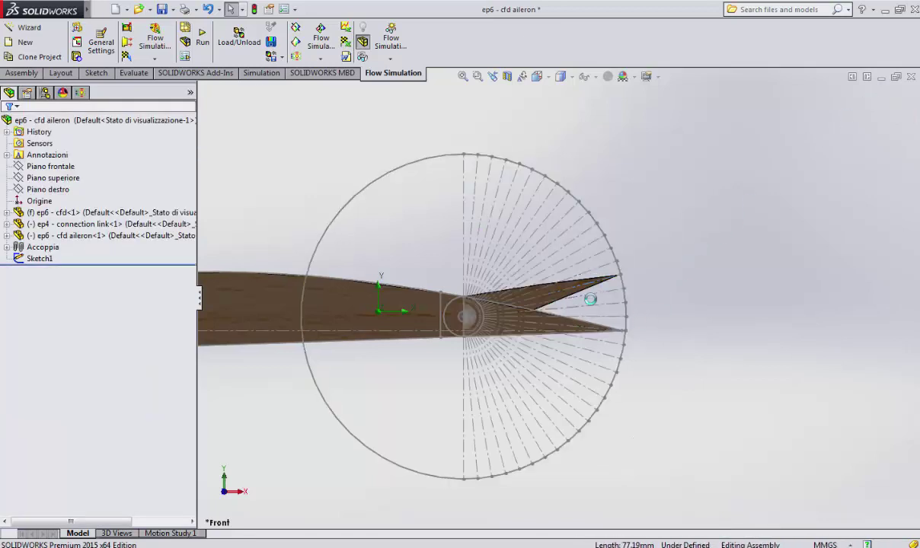
right_click(42, 259)
key(Escape)
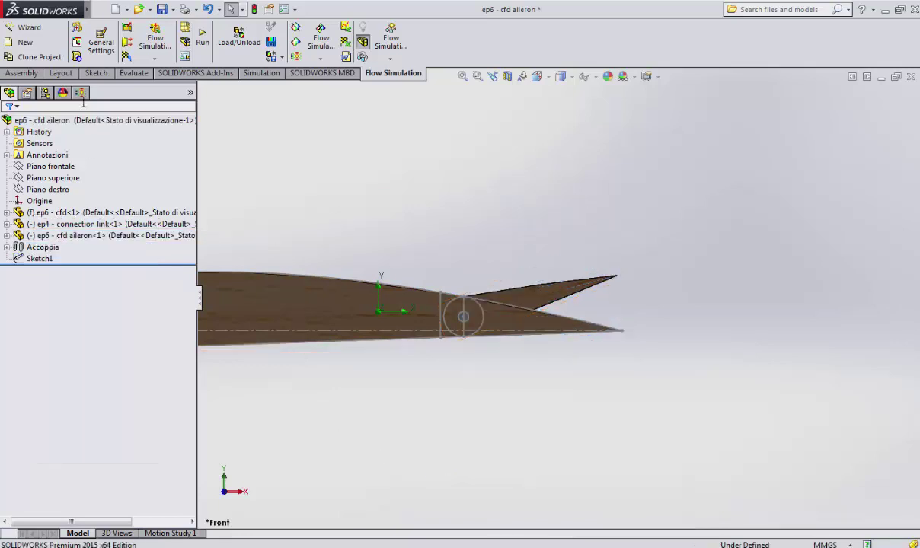
Return to the flow simulation projects and expand the results of the -45 deg project.
click(80, 93)
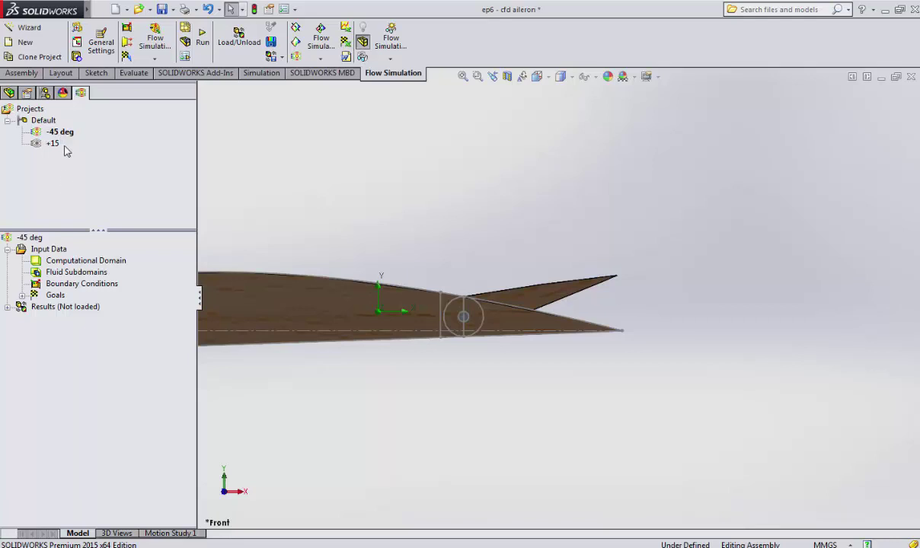
click(8, 306)
right_click(67, 331)
click(111, 339)
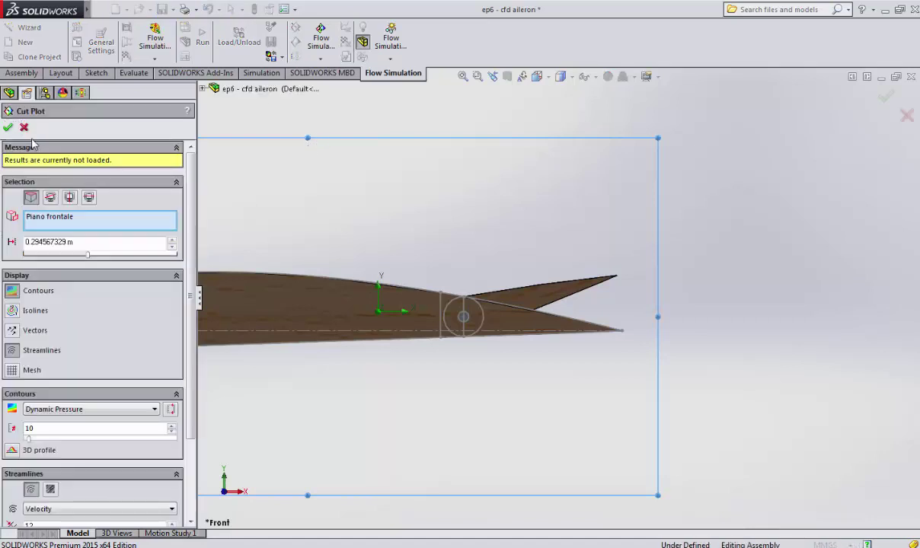
click(24, 128)
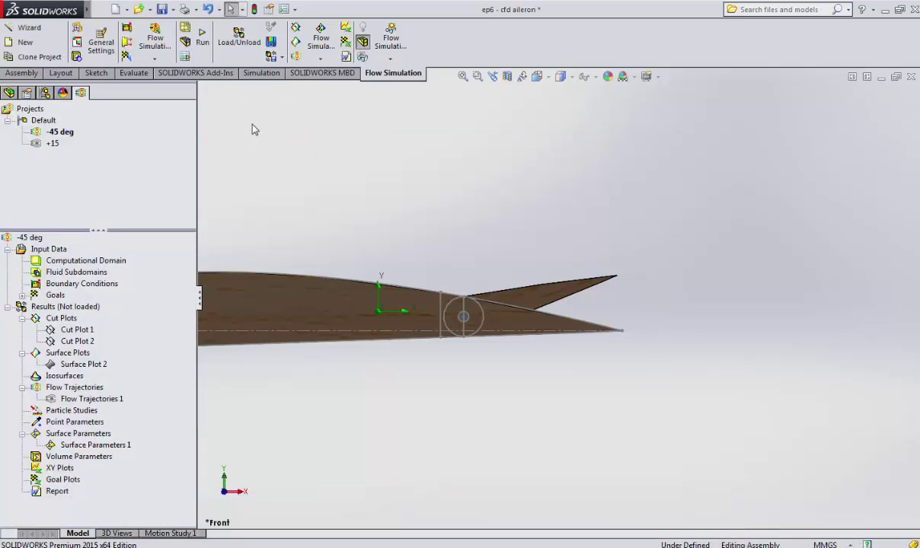
Load the results of the -45 deg project and show Cut Plot 1.
click(238, 44)
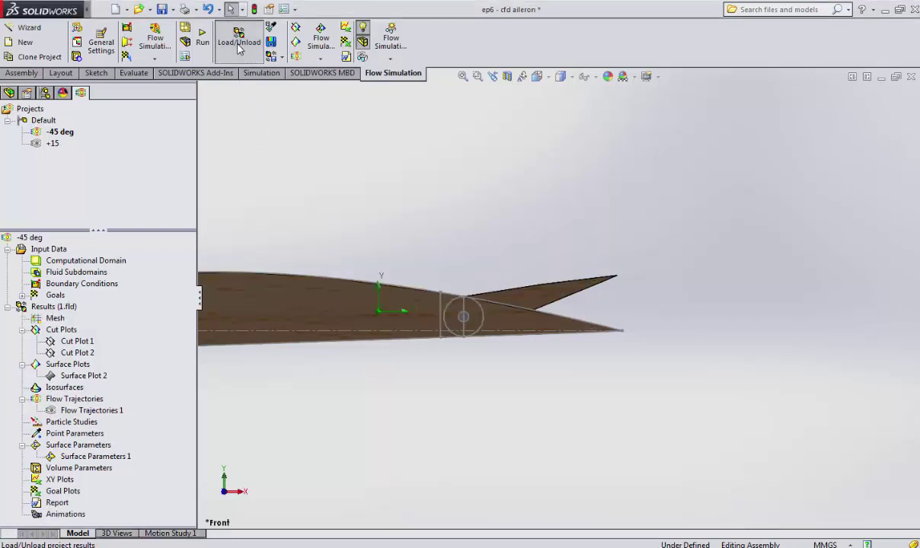
click(78, 341)
right_click(83, 344)
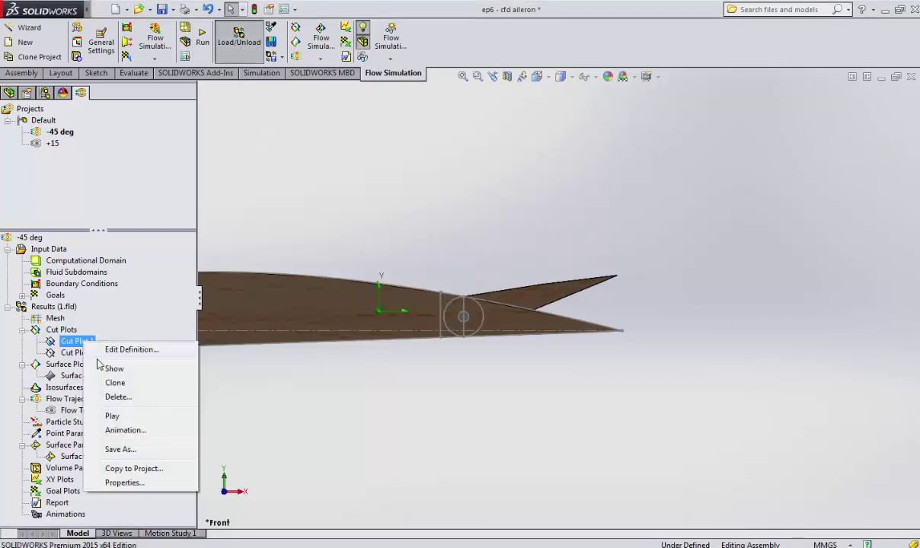
click(110, 374)
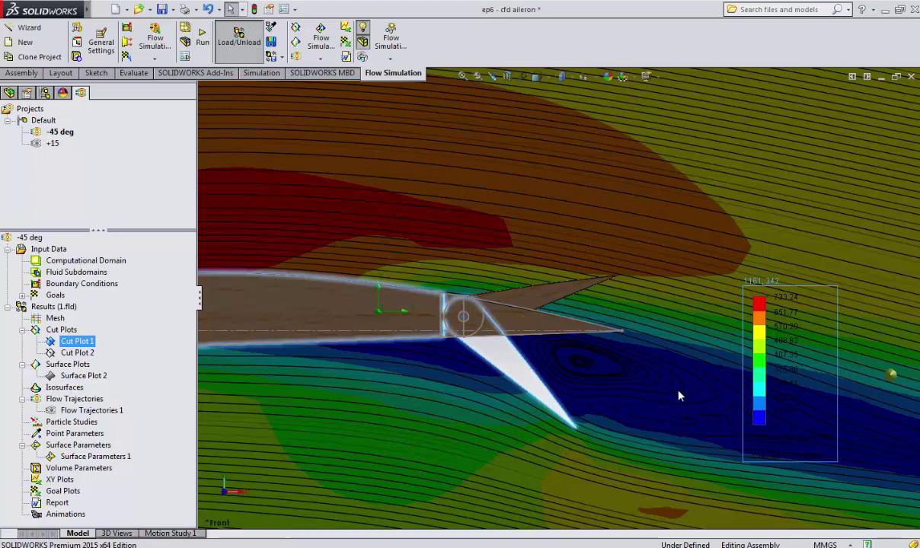
Swing the aileron downward about its hinge to line up with the deflected aileron gap in Cut Plot 1.
scroll(639, 259, up, 5)
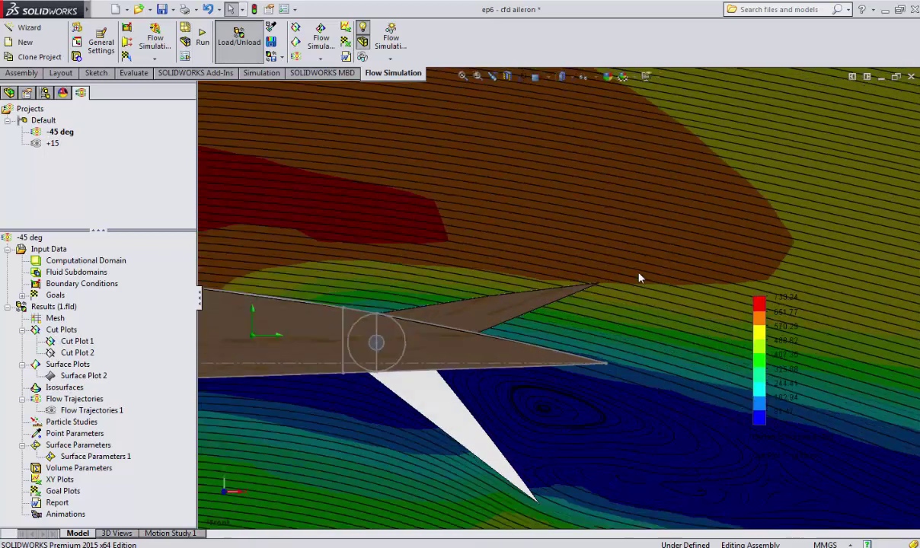
scroll(639, 271, up, 2)
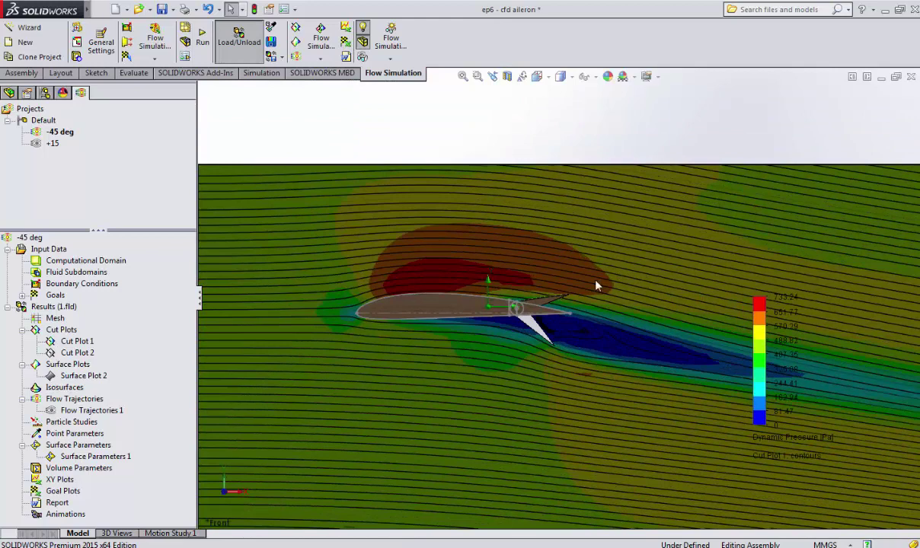
scroll(596, 284, down, 2)
drag(553, 310, 523, 372)
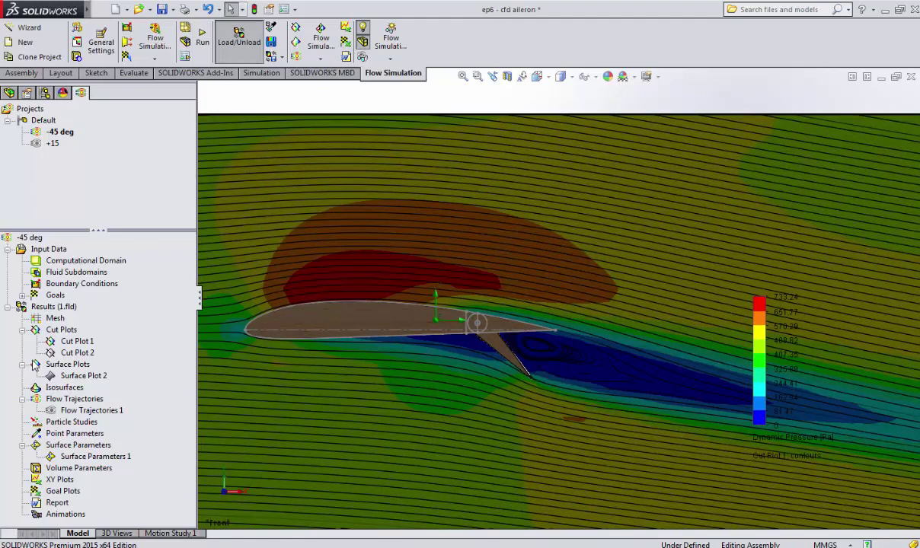
Turn off the streamlines in Cut Plot 1 and examine its dynamic pressure contours around the wing.
right_click(79, 344)
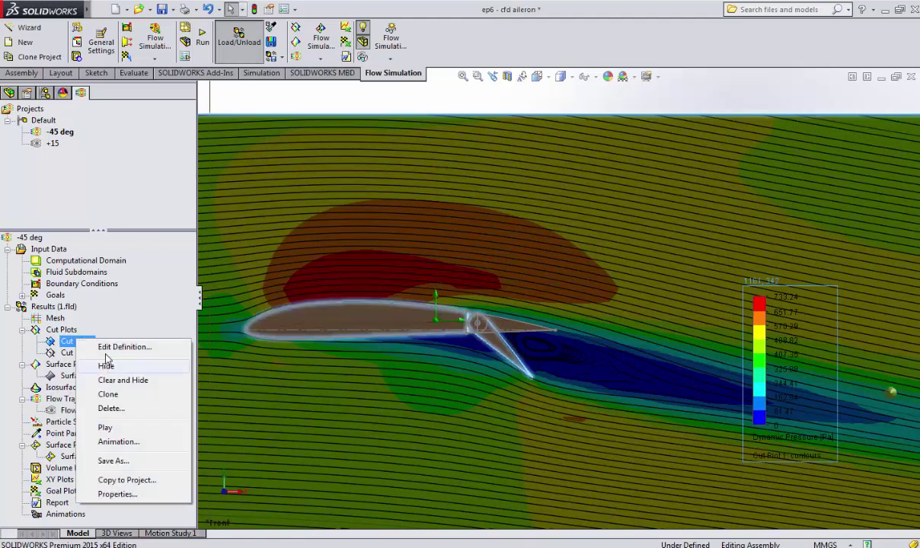
click(295, 344)
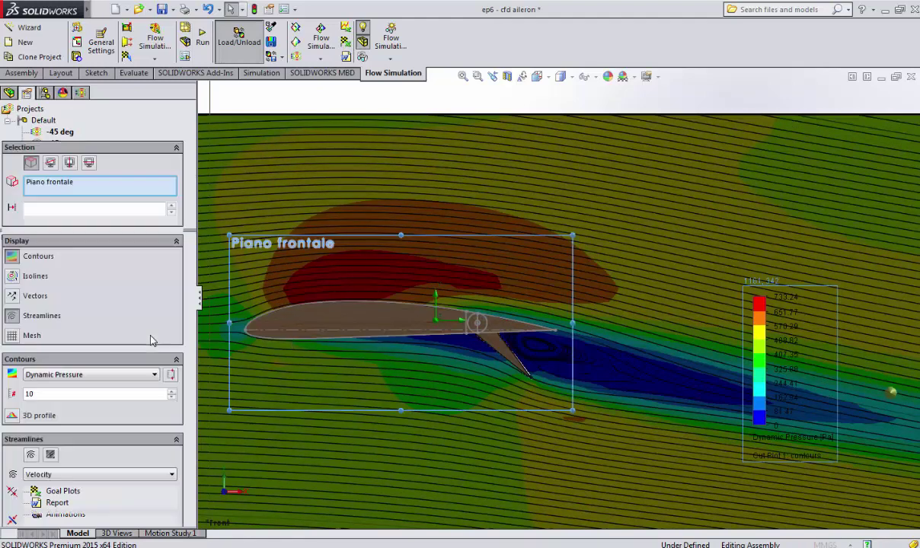
click(12, 318)
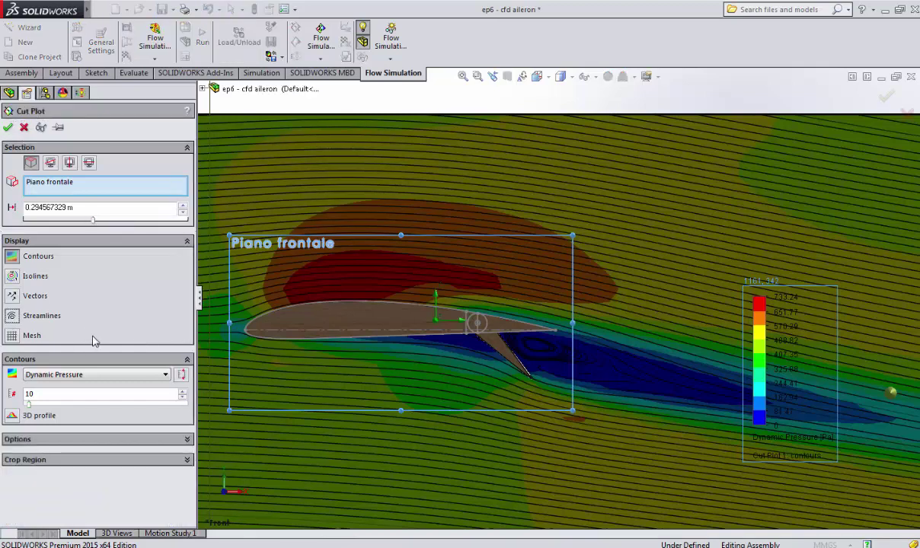
click(7, 127)
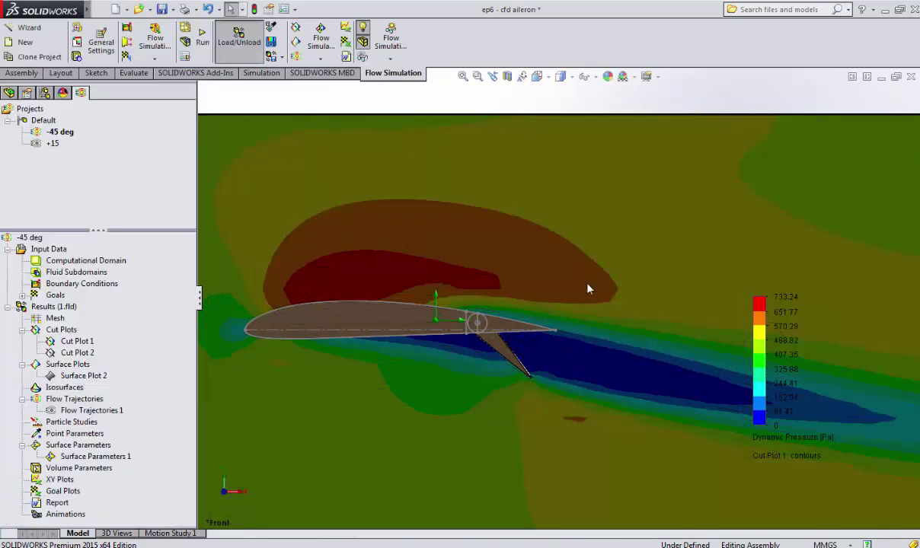
scroll(689, 367, down, 3)
scroll(688, 366, up, 3)
scroll(688, 371, up, 2)
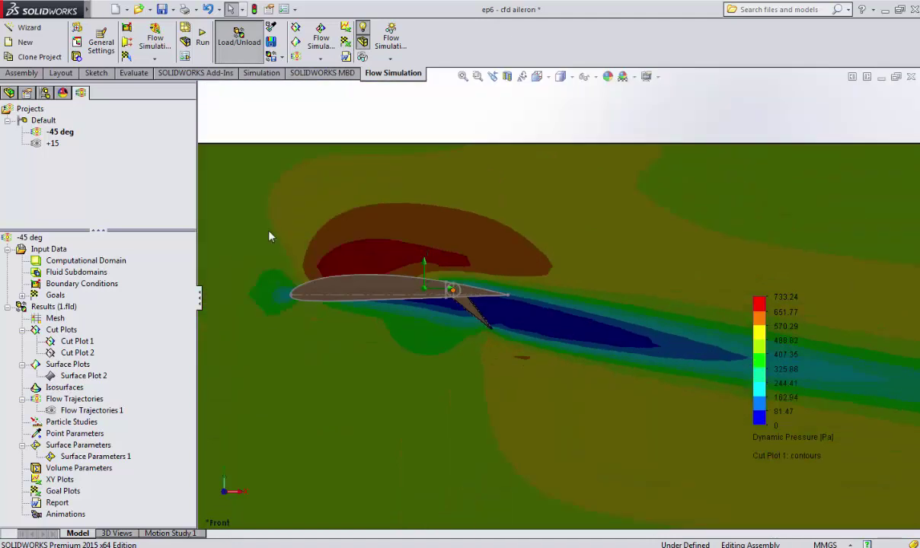
Turn on the streamlines in Cut Plot 1 with Velocity as their parameter, after reviewing the available streamline parameters.
right_click(71, 343)
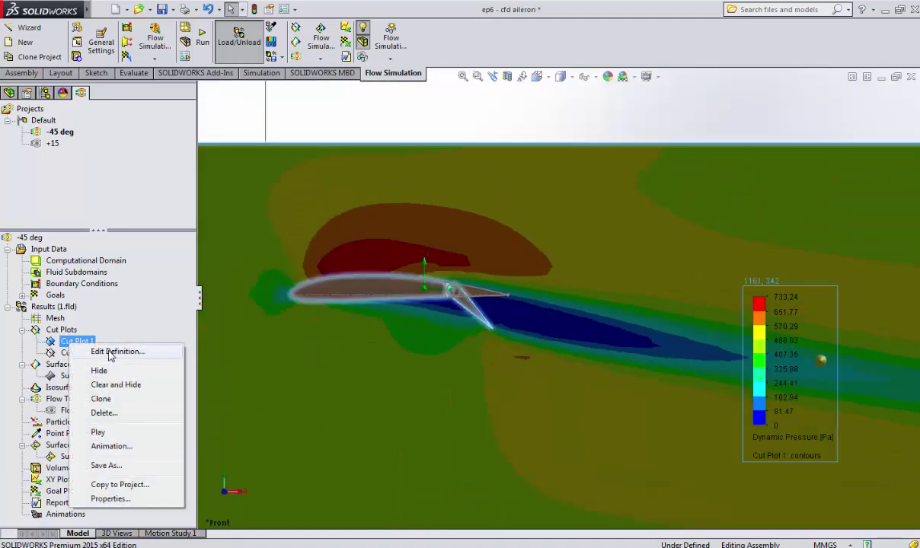
click(113, 352)
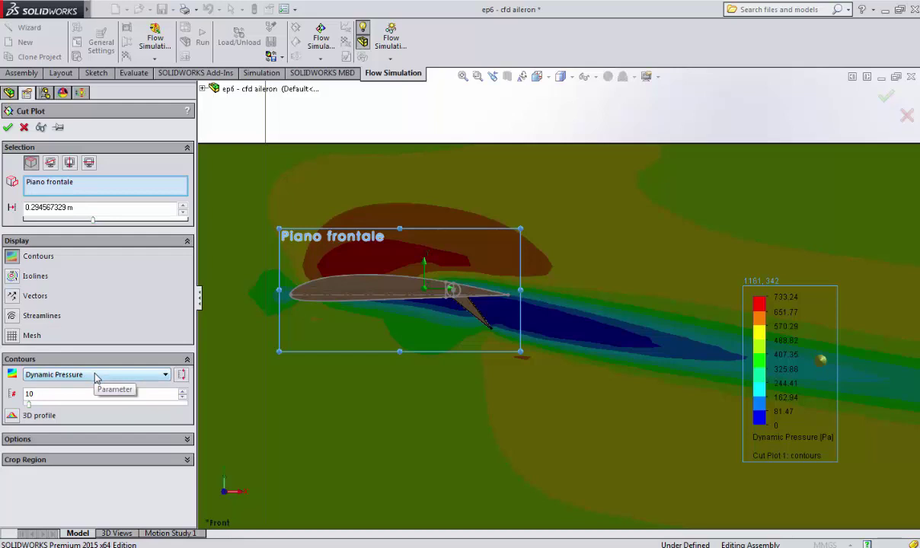
click(34, 313)
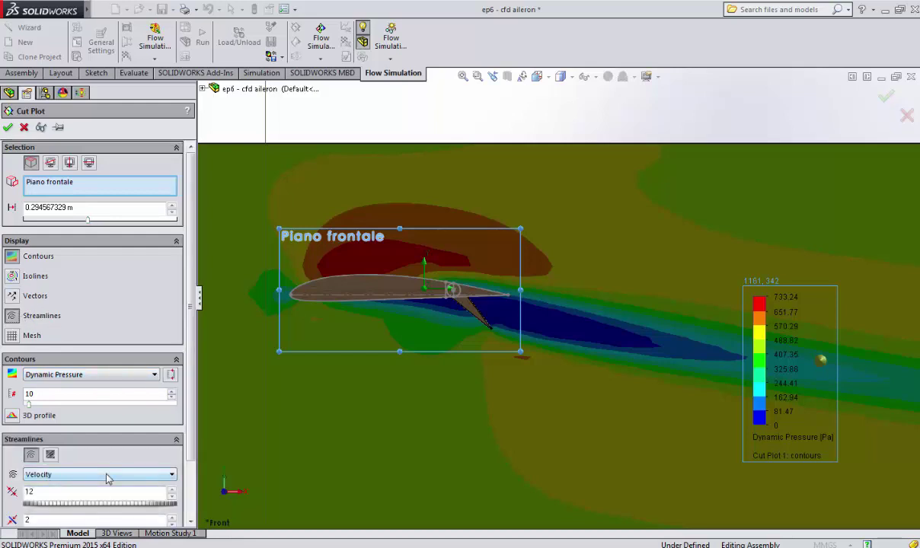
click(107, 476)
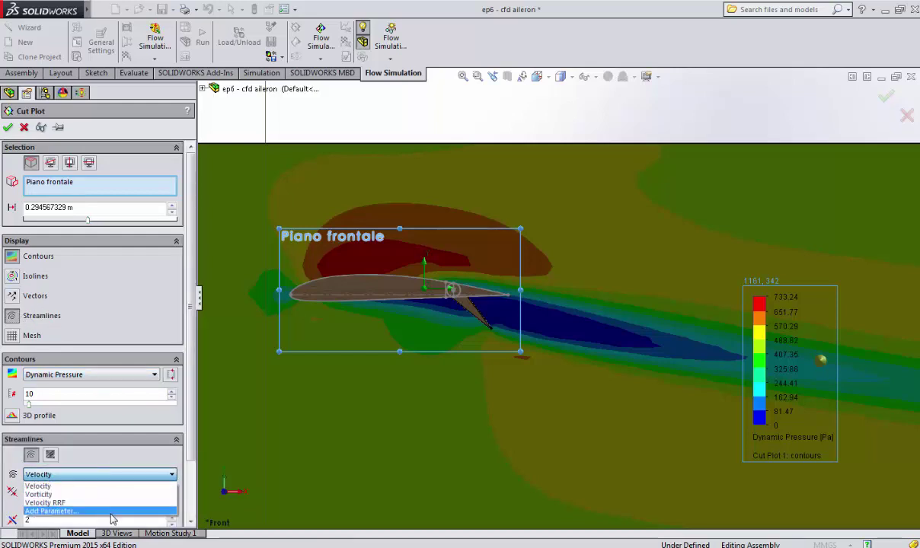
click(111, 513)
click(341, 156)
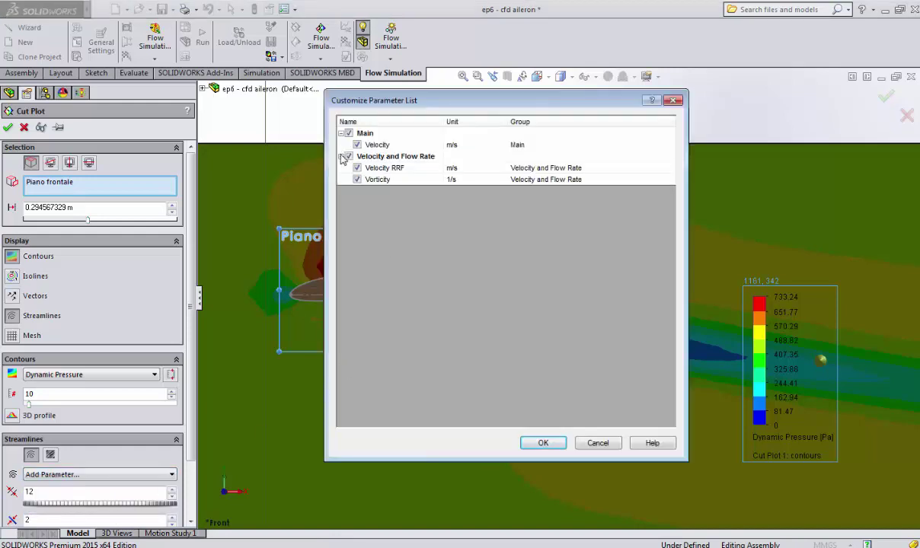
click(598, 442)
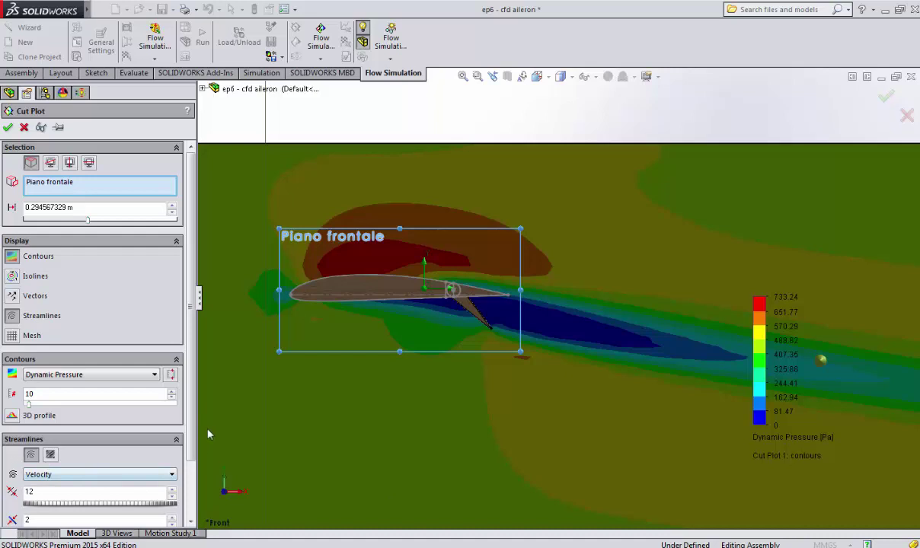
drag(196, 437, 195, 503)
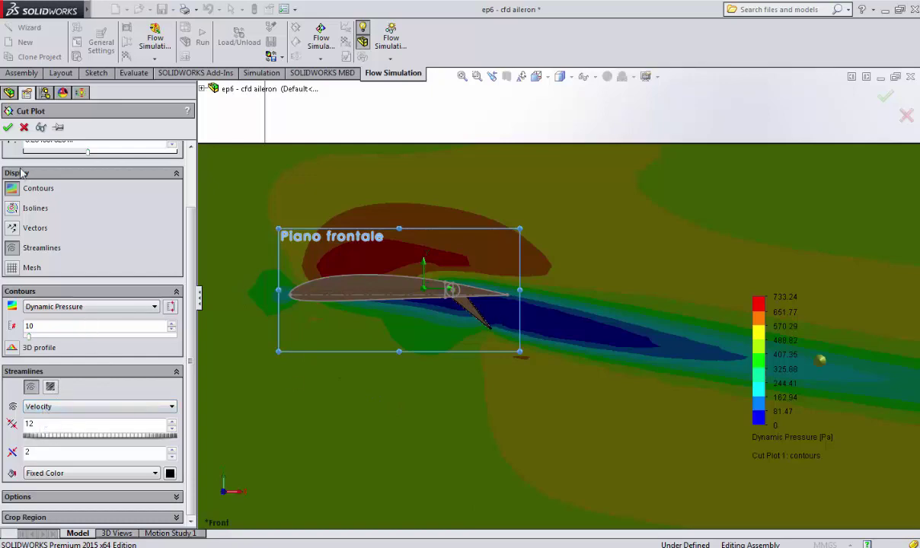
click(8, 127)
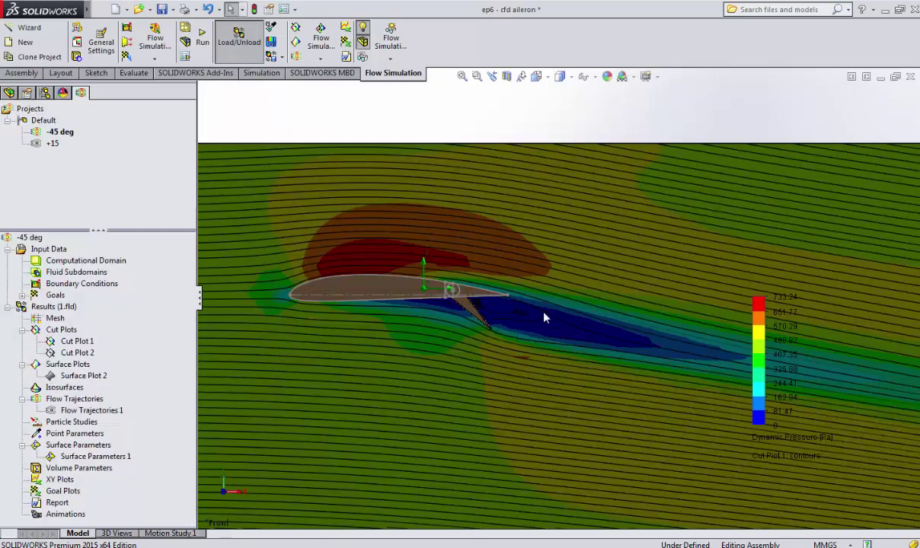
Examine the streamlines behind the deflected aileron up close and the position of Cut Plot 1 across the wing in 3D.
scroll(529, 327, down, 6)
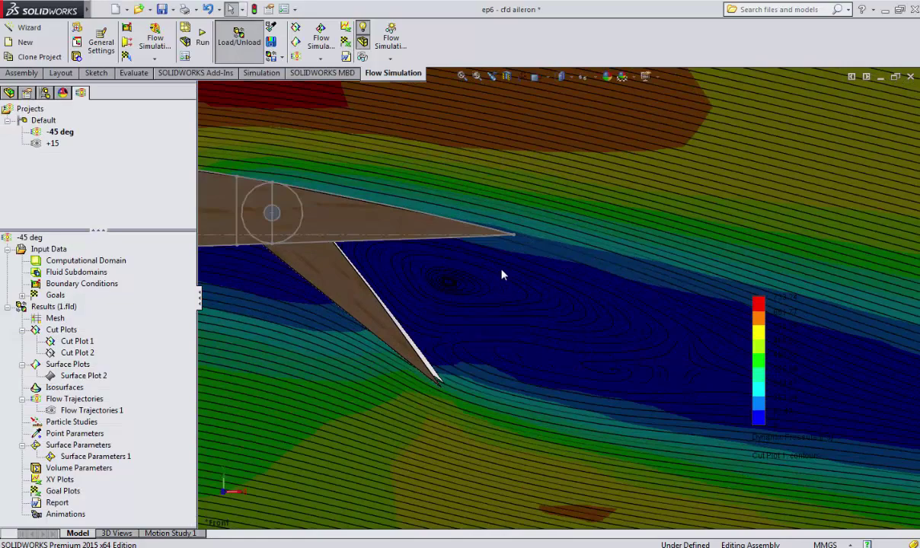
middle_drag(501, 269, 486, 293)
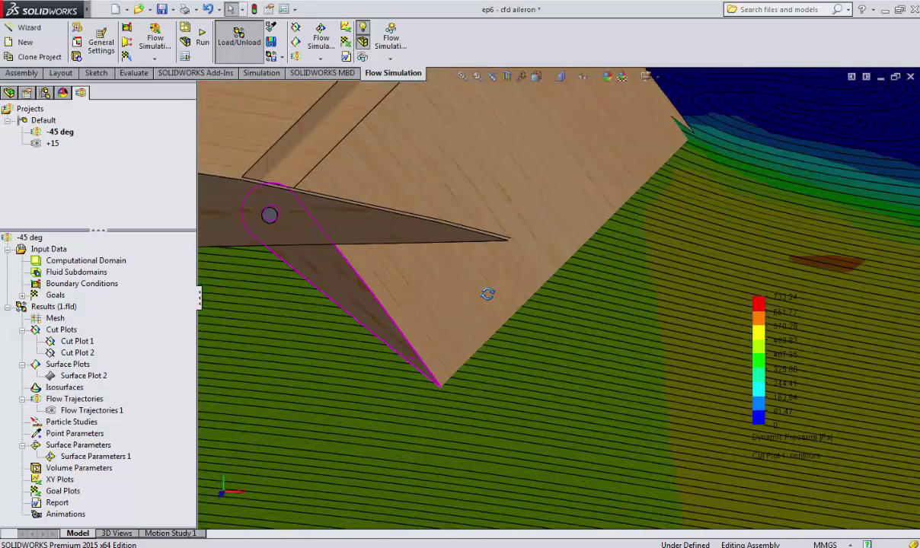
scroll(513, 288, up, 8)
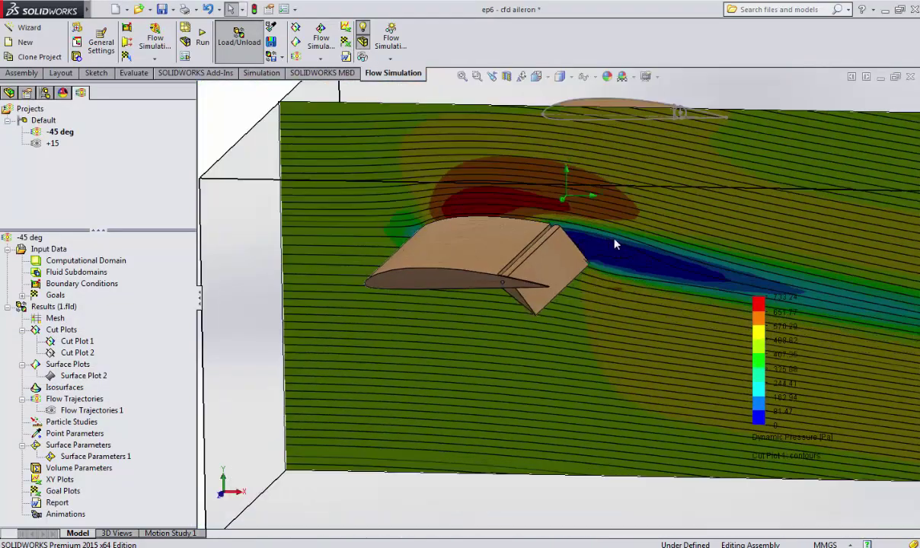
middle_drag(734, 206, 665, 290)
Show Cut Plot 2 and set its contour parameter to Dynamic Pressure.
right_click(76, 354)
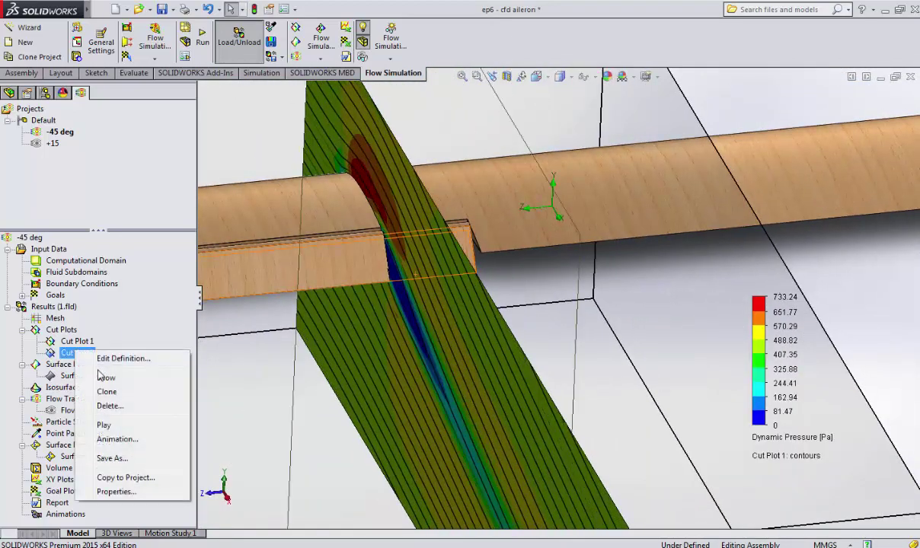
click(100, 374)
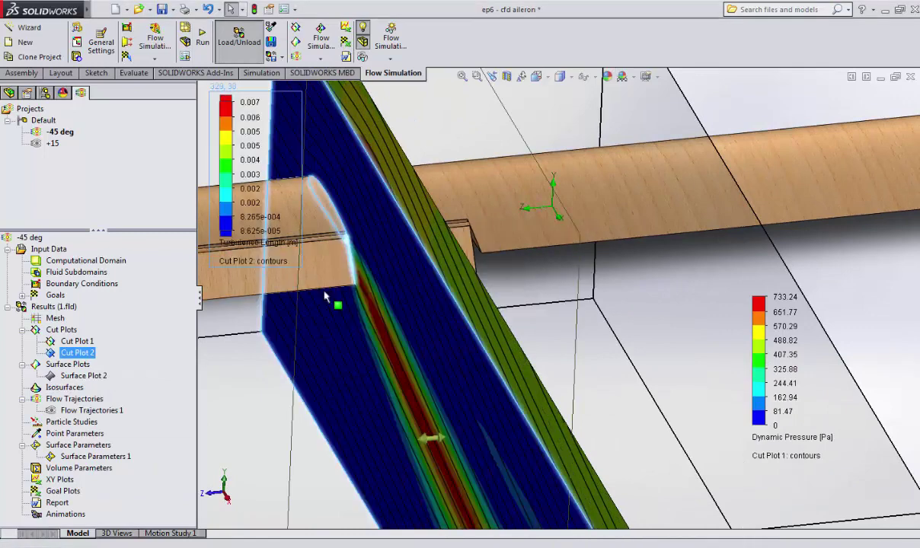
right_click(86, 354)
click(106, 374)
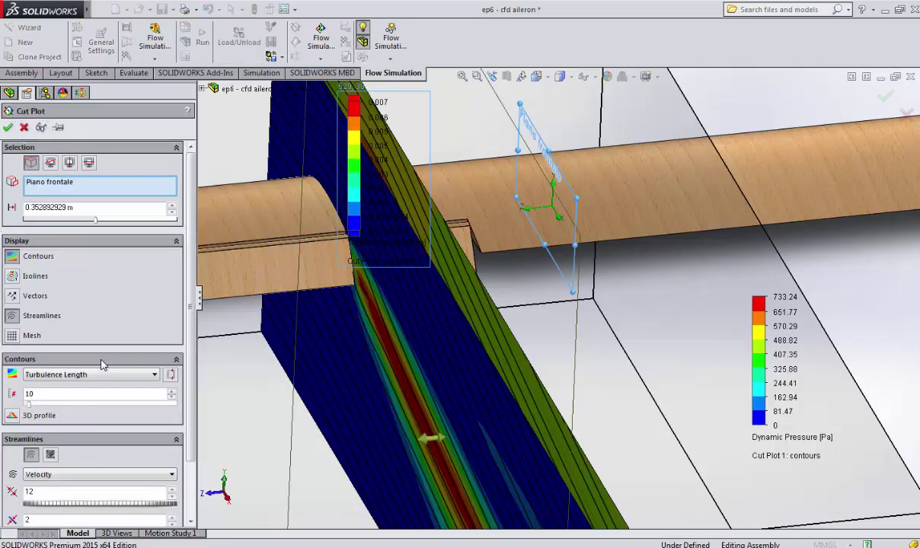
click(93, 375)
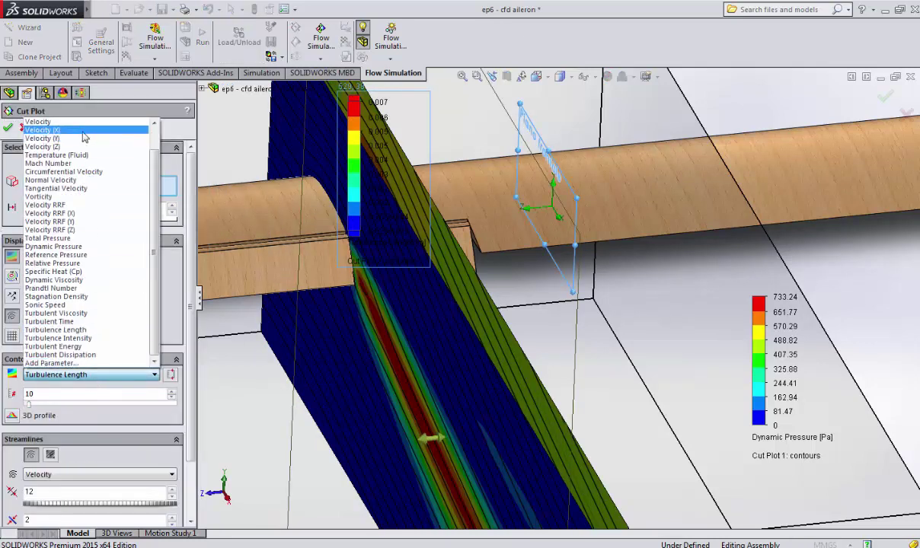
scroll(104, 190, up, 1)
scroll(104, 189, up, 1)
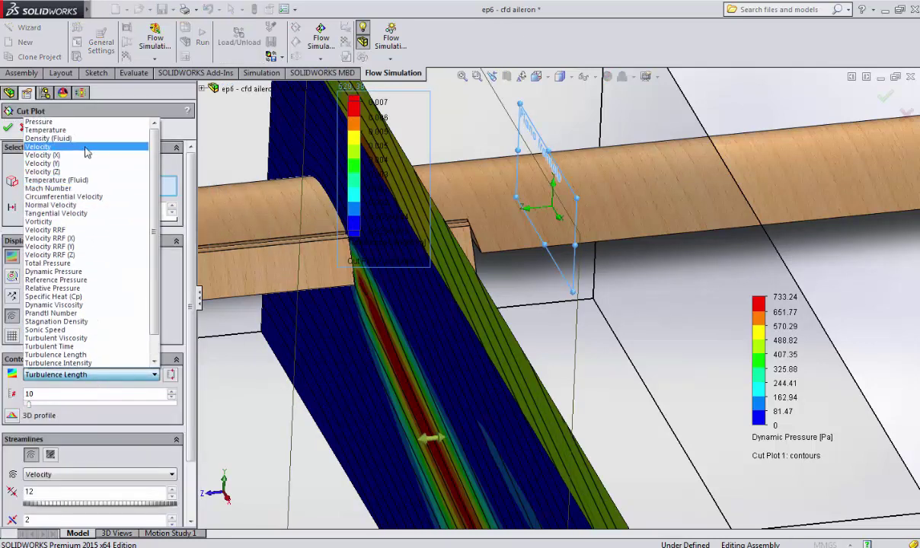
click(97, 272)
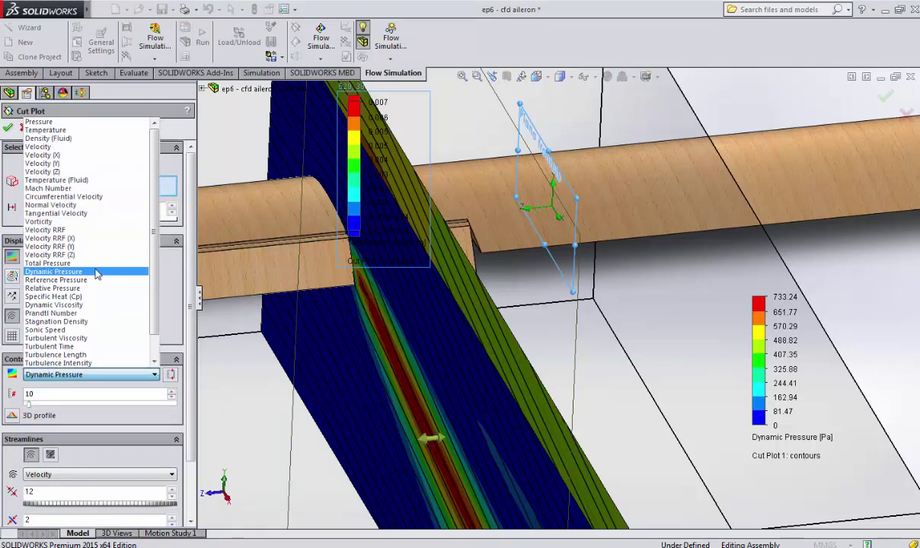
click(8, 128)
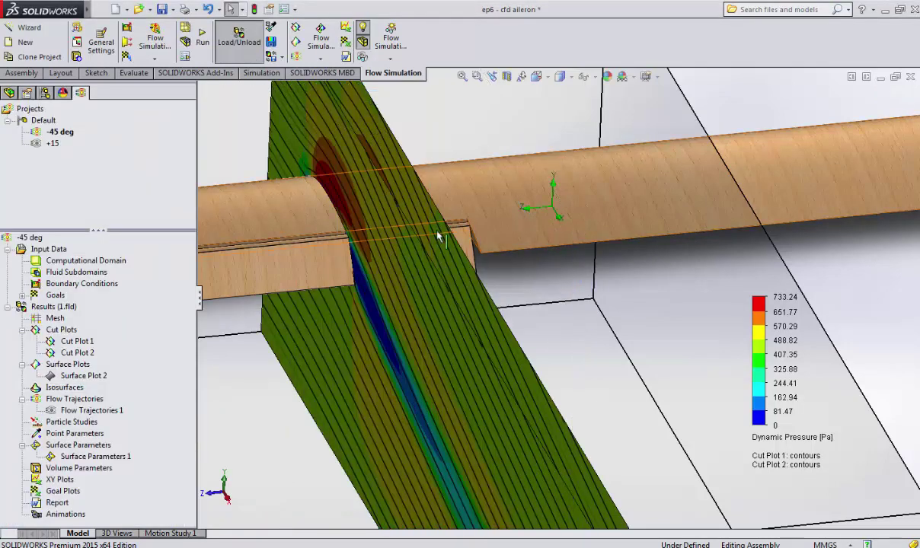
Move Cut Plot 2 along the span past the aileron onto the plain wing section and compare it with Cut Plot 1.
click(79, 352)
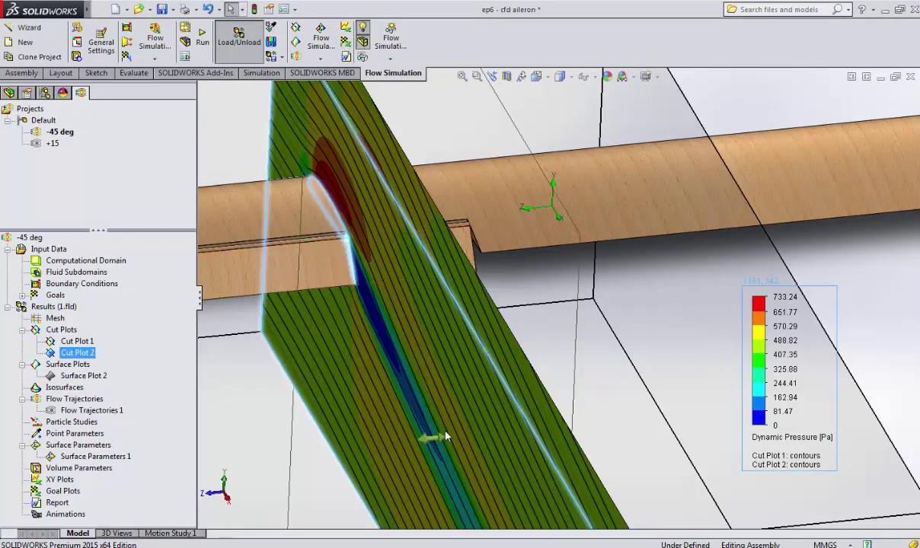
drag(428, 445, 518, 418)
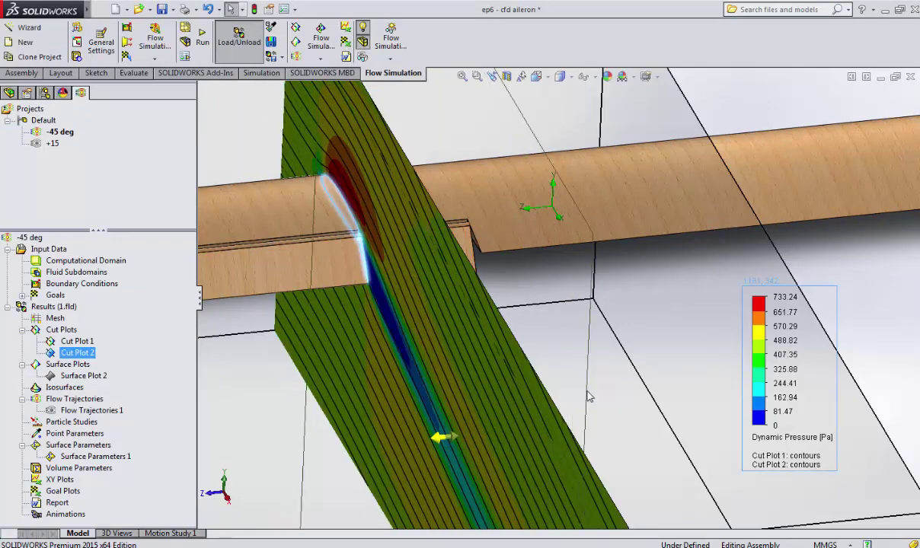
drag(590, 395, 655, 415)
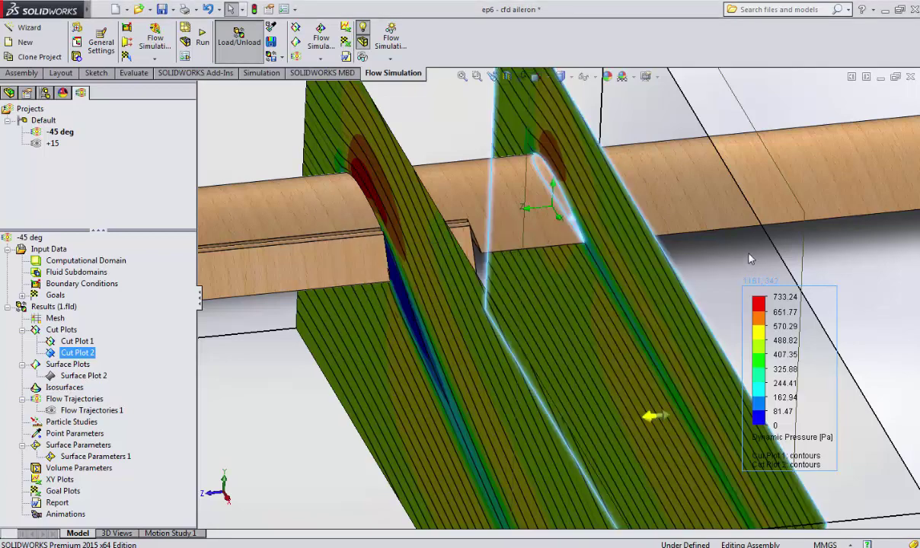
middle_drag(852, 259, 822, 245)
scroll(755, 303, down, 3)
scroll(649, 313, up, 5)
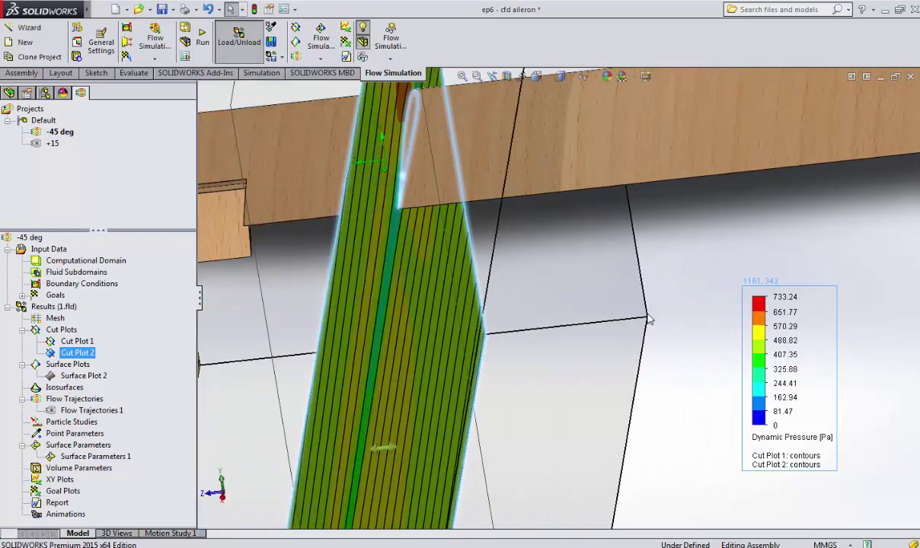
middle_drag(656, 311, 678, 343)
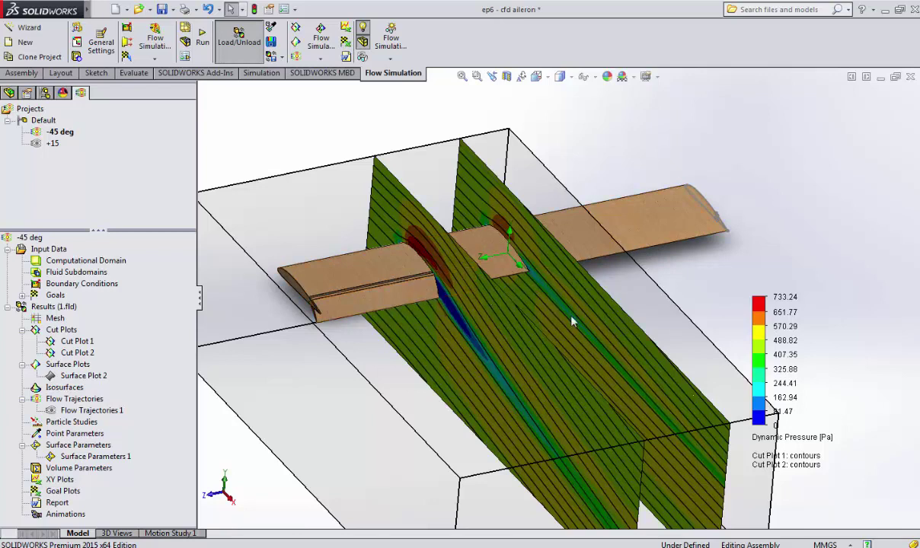
Play the sweep of Cut Plot 1 across the wing span and stop it after viewing the contours.
click(592, 403)
right_click(77, 342)
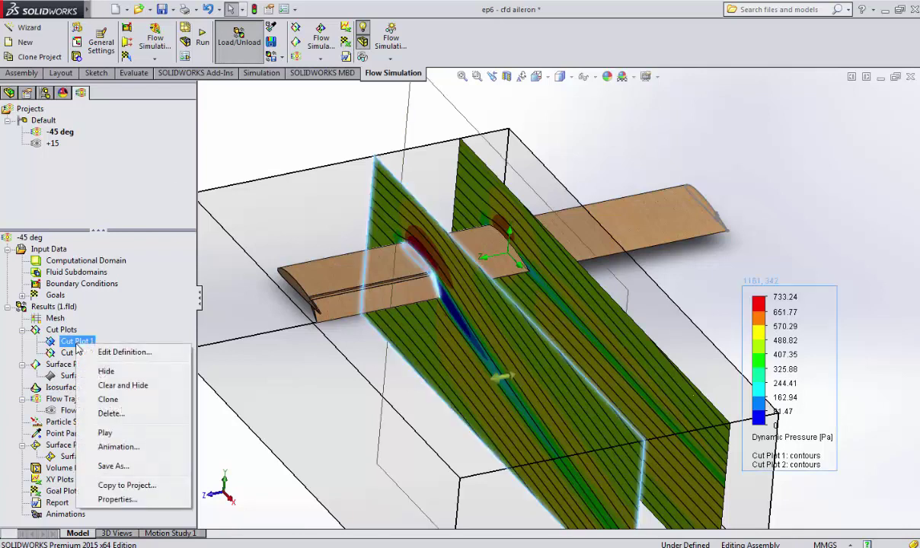
click(115, 436)
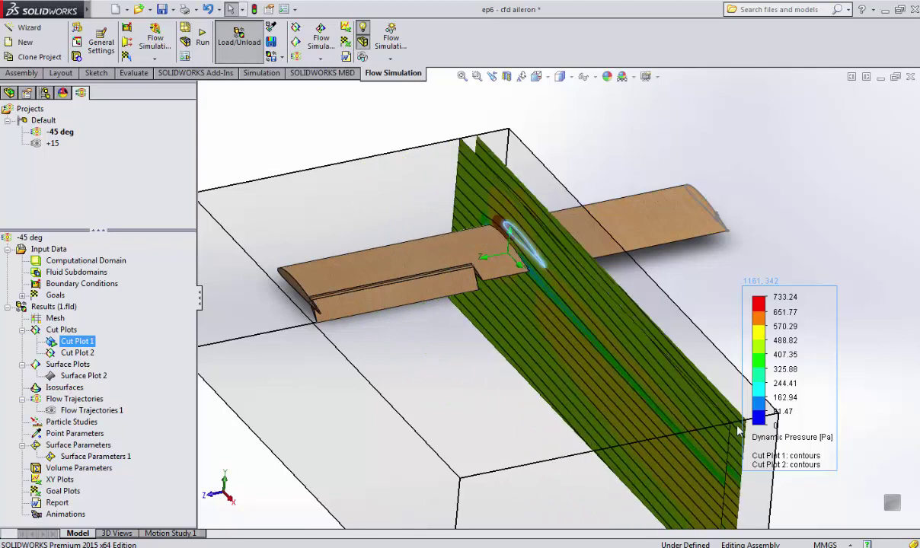
click(891, 505)
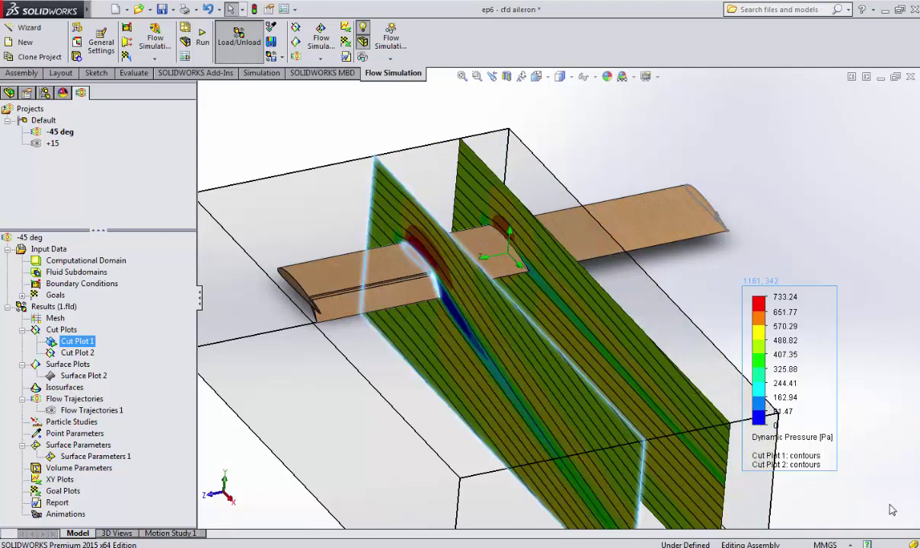
Hide Cut Plot 1 and Cut Plot 2 and show Surface Plot 2 on the wing.
right_click(62, 343)
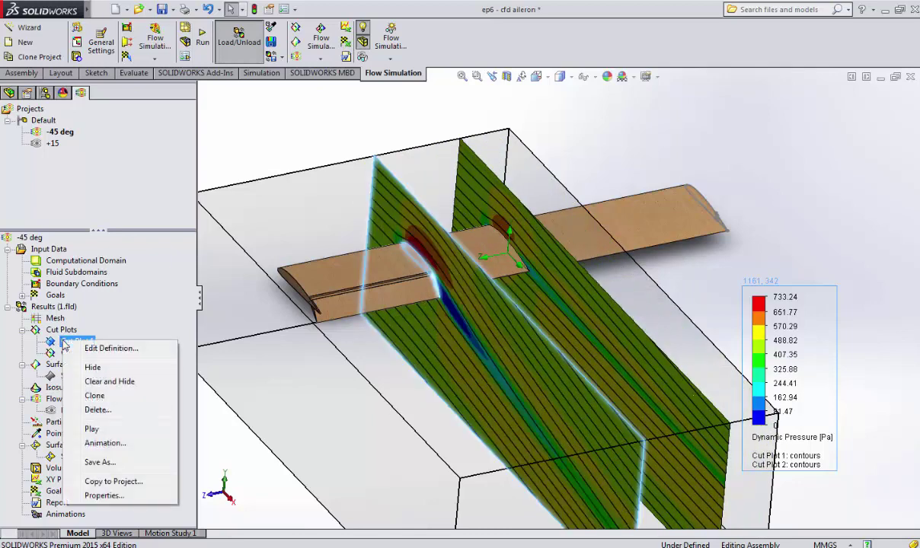
click(82, 368)
right_click(76, 352)
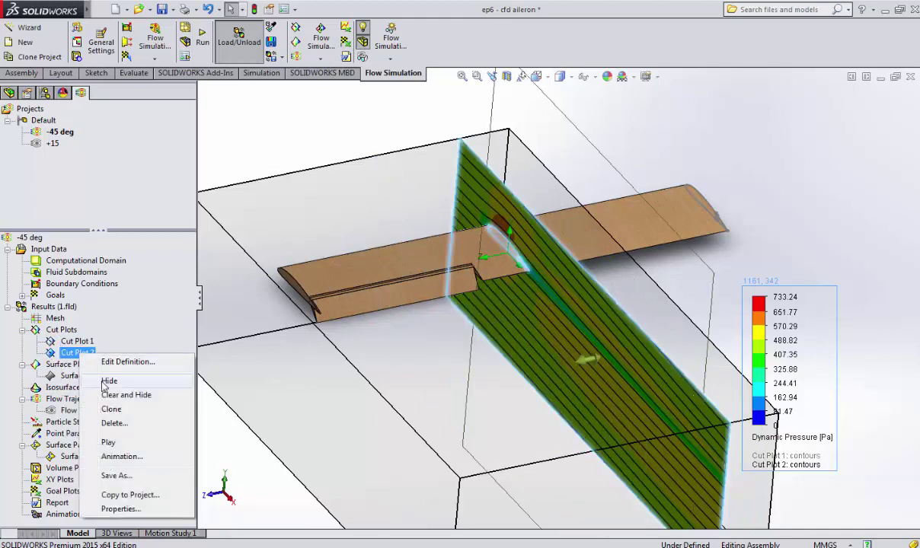
click(80, 379)
right_click(80, 376)
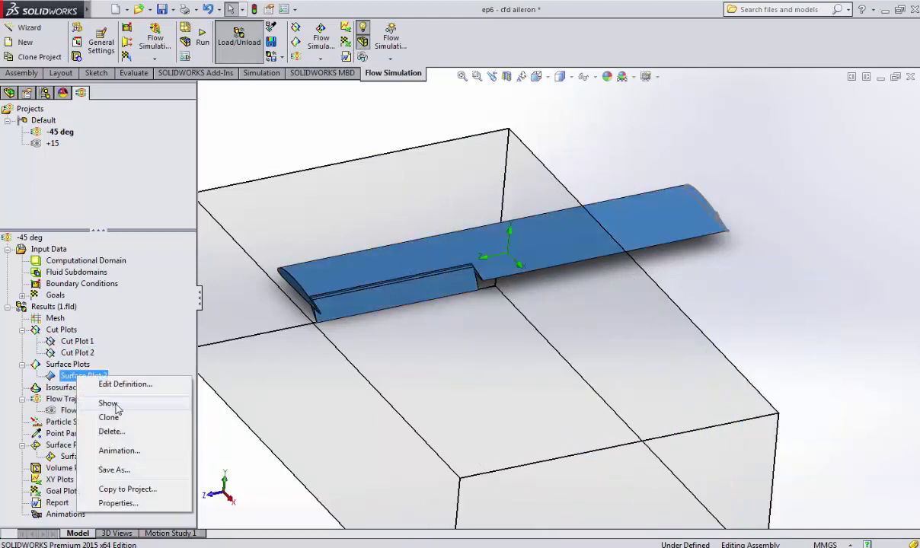
click(115, 406)
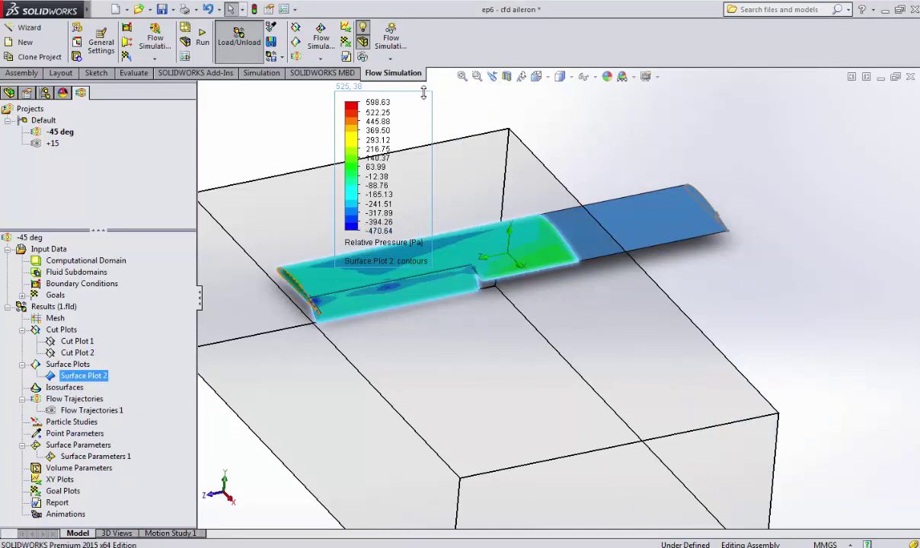
Move the Relative Pressure legend of Surface Plot 2 farther away from the wing.
drag(404, 105, 451, 128)
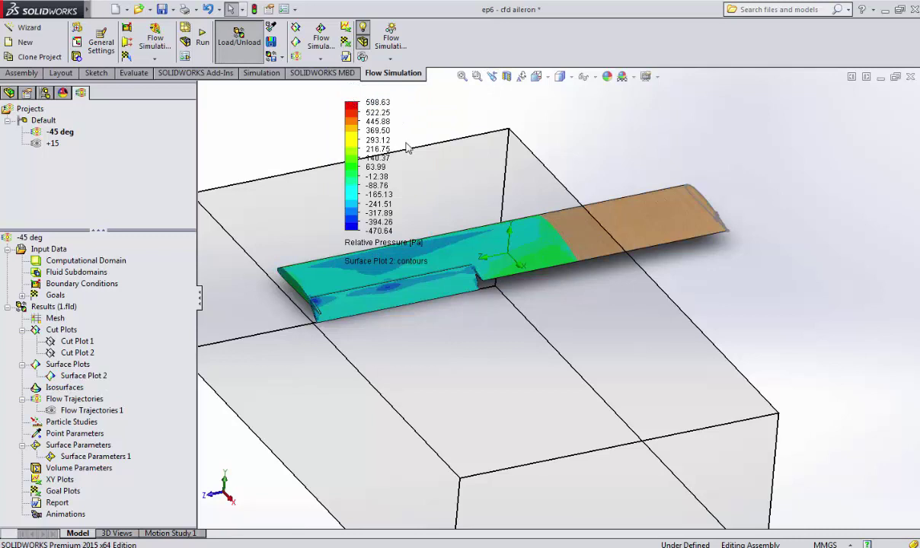
scroll(479, 236, up, 3)
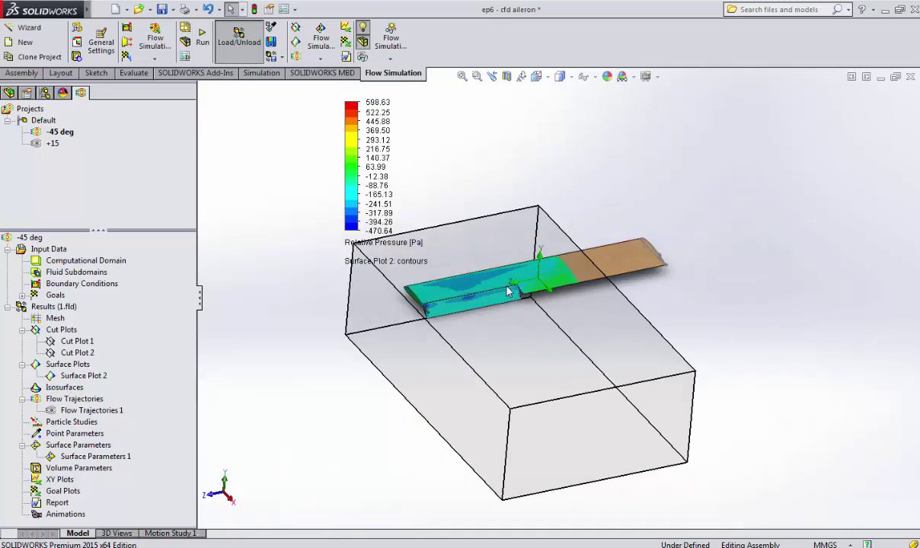
scroll(485, 239, down, 5)
mouse_move(340, 194)
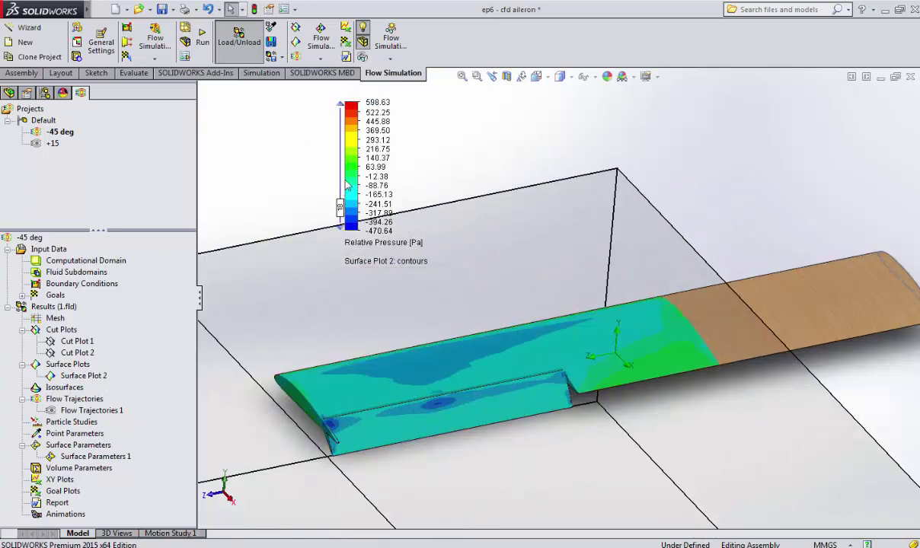
click(352, 172)
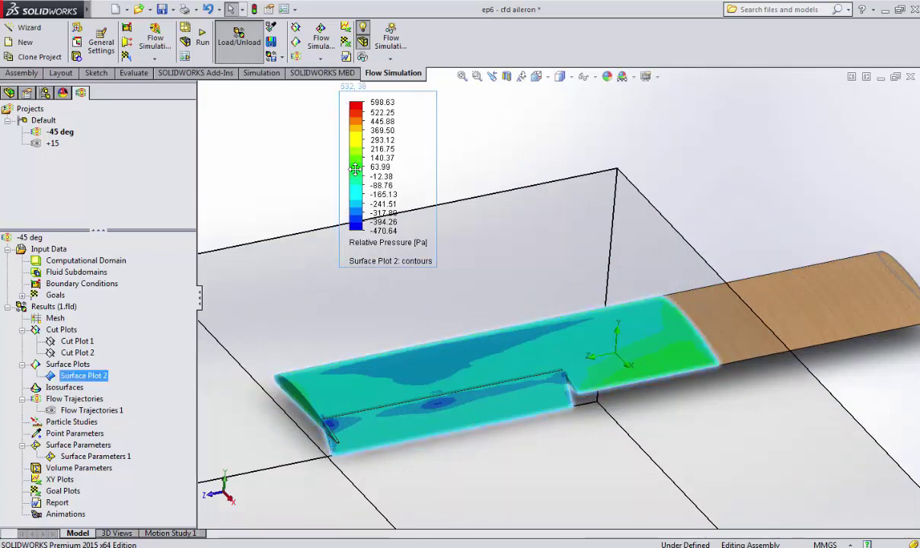
drag(354, 169, 257, 175)
Examine the relative pressure contours on the upper wing and aileron surfaces in the Trimetric view.
click(565, 76)
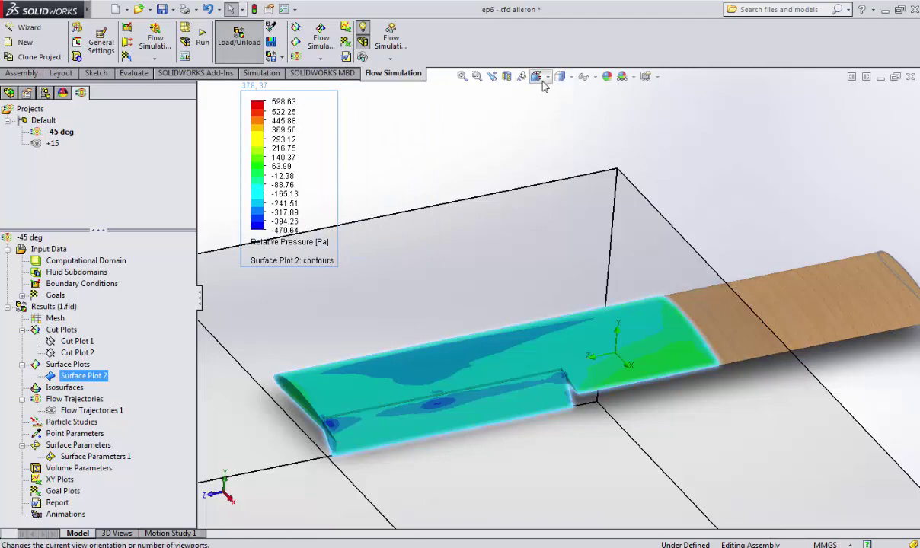
click(536, 76)
click(600, 110)
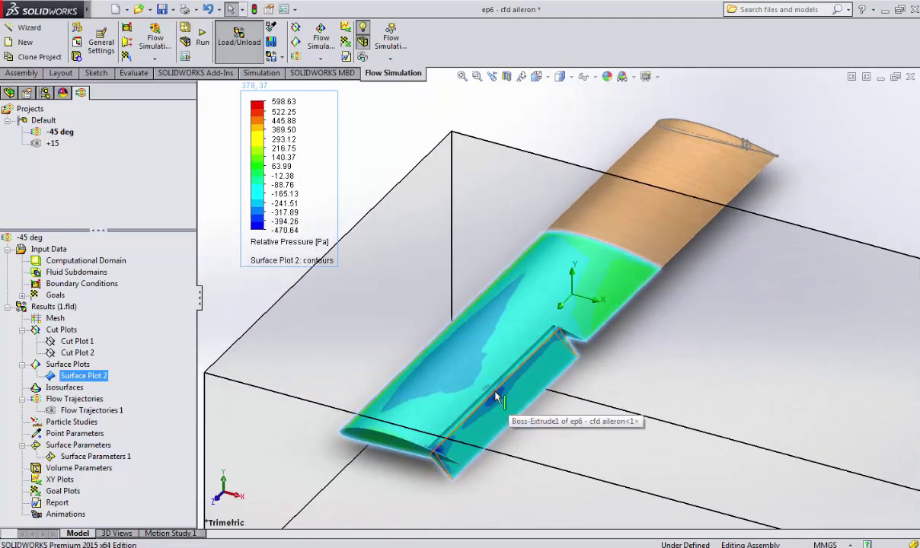
scroll(493, 396, down, 2)
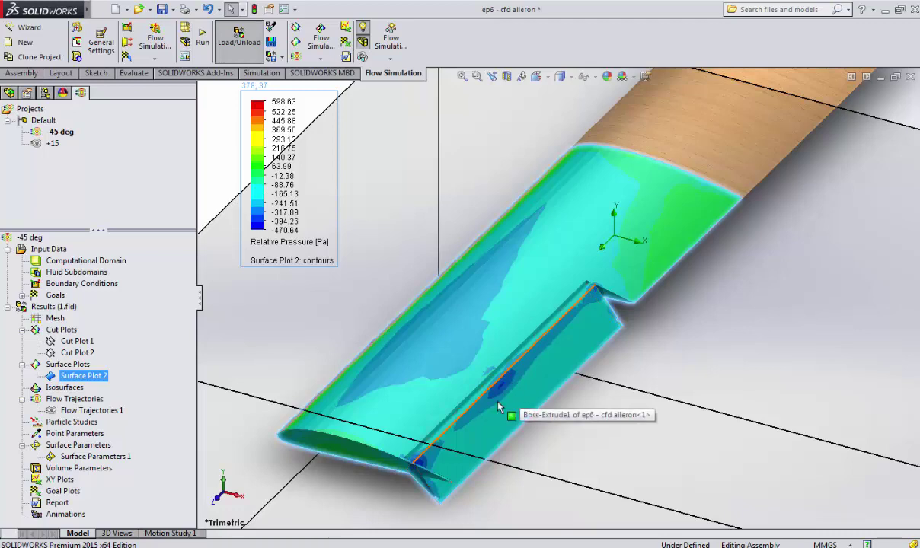
Examine the relative pressure contours from the Front view, on the wing's underside and along its leading edge.
click(542, 77)
click(557, 125)
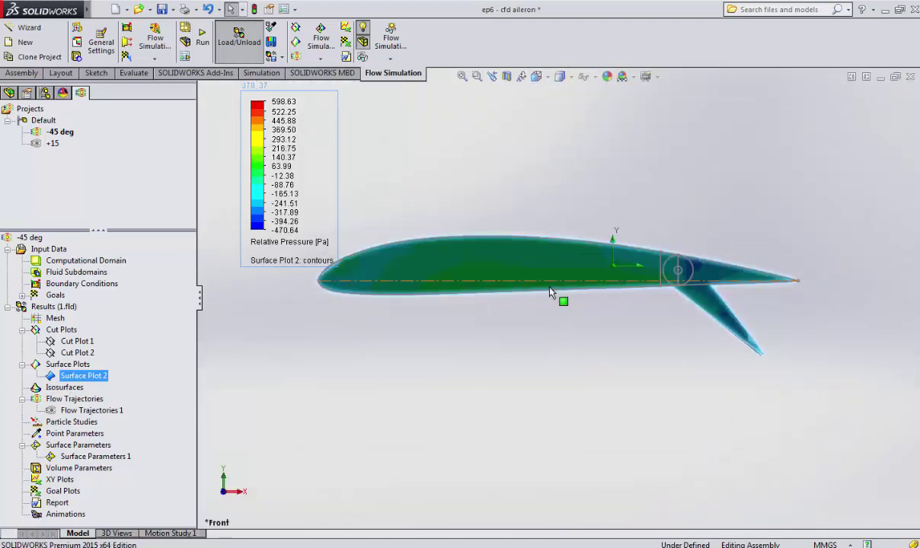
middle_drag(549, 286, 592, 251)
scroll(594, 253, up, 5)
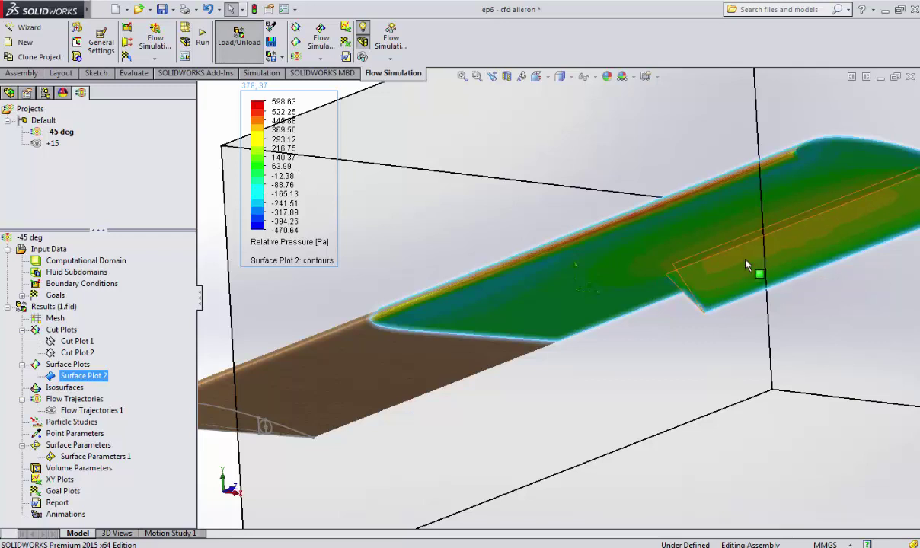
middle_drag(779, 281, 783, 358)
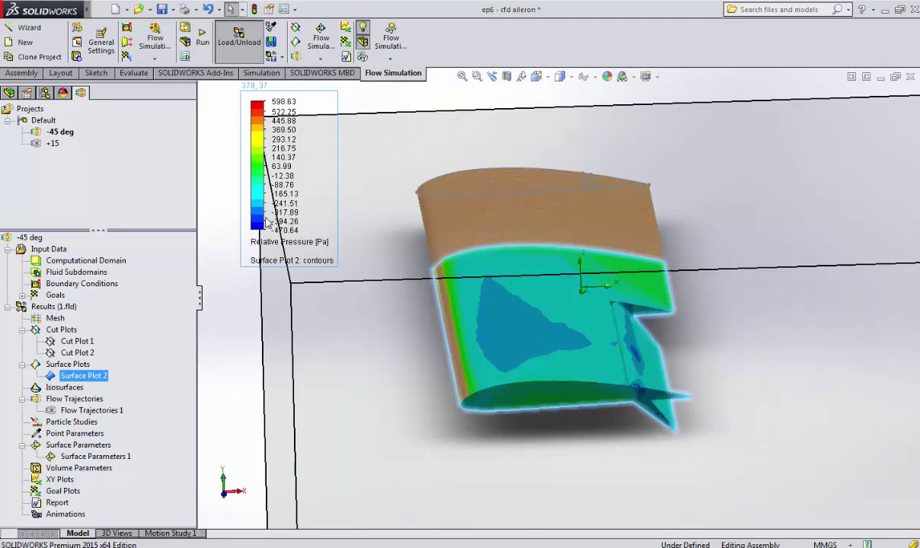
middle_drag(442, 304, 418, 258)
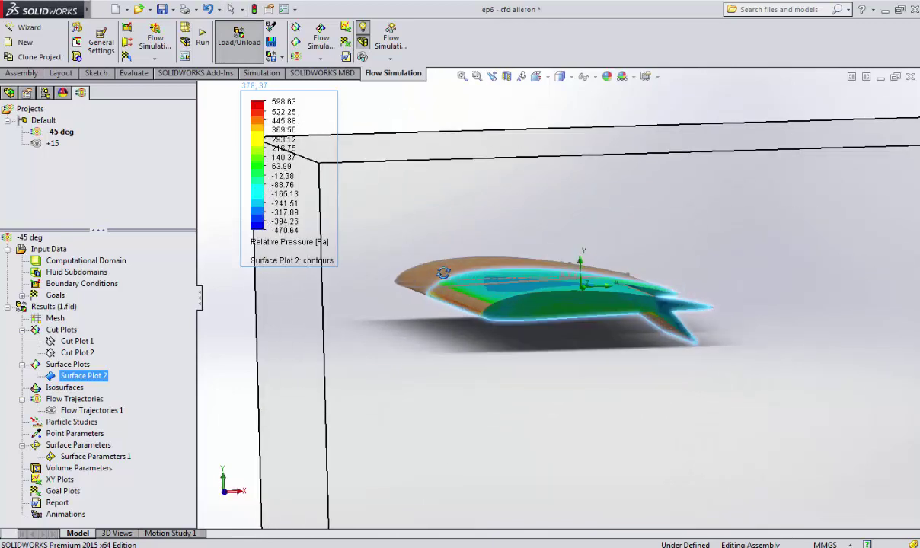
scroll(523, 371, down, 5)
scroll(523, 371, down, 4)
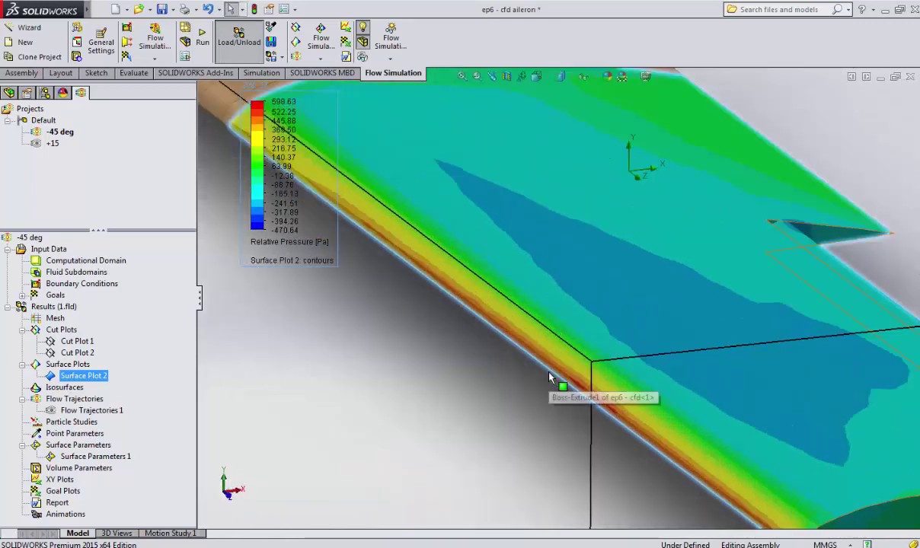
Raise the Relative Pressure legend to smooth color levels, reduce it back to coarse bands, and examine the upper surface contours.
drag(245, 204, 246, 114)
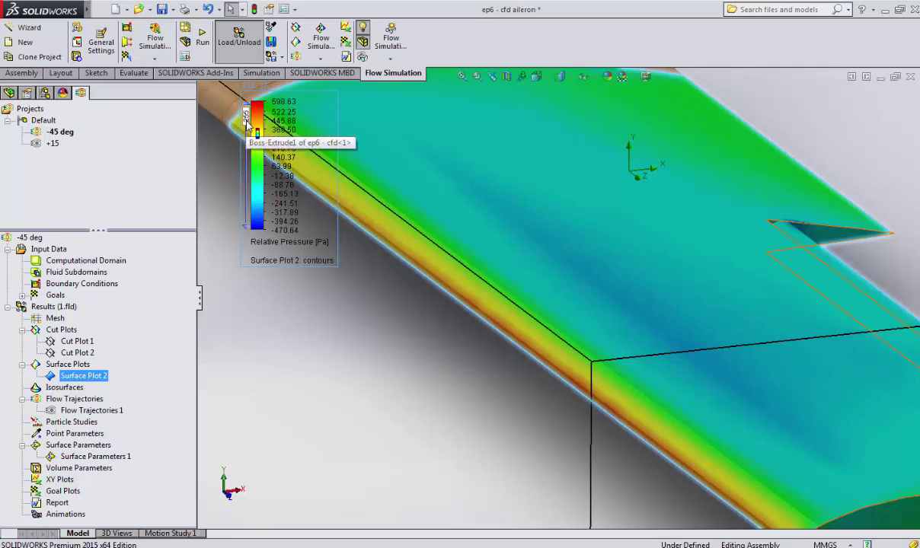
drag(246, 123, 246, 211)
middle_drag(408, 297, 464, 321)
scroll(463, 321, up, 4)
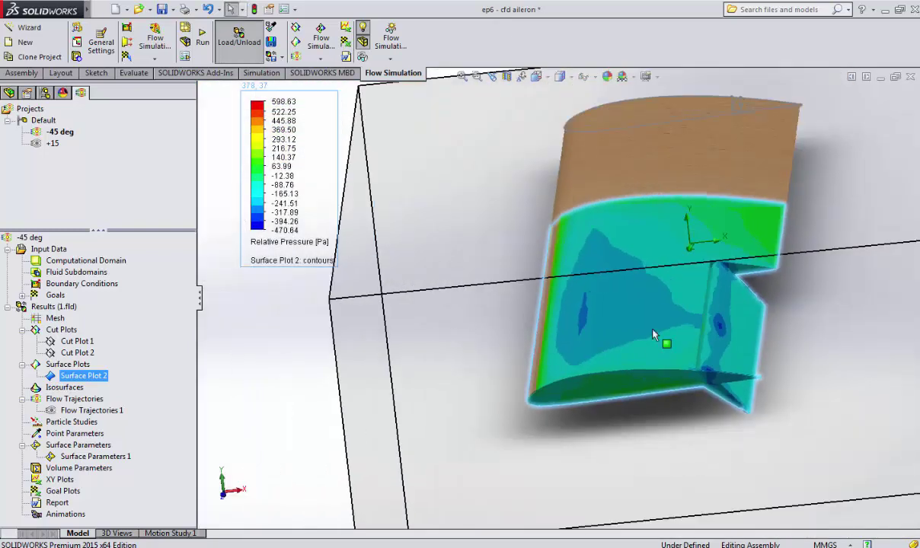
middle_drag(683, 344, 498, 289)
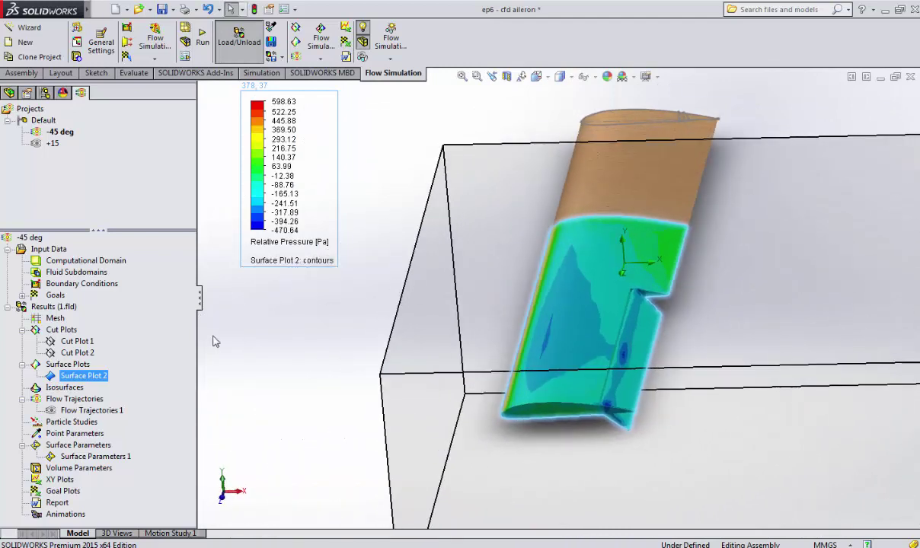
Hide Surface Plot 2 and display Flow Trajectories 1 around the wing and aileron.
right_click(85, 378)
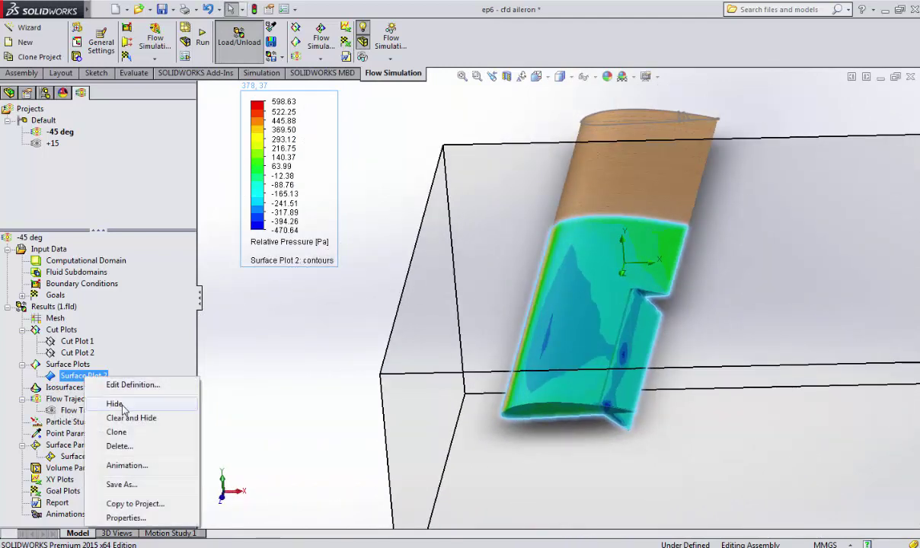
click(115, 403)
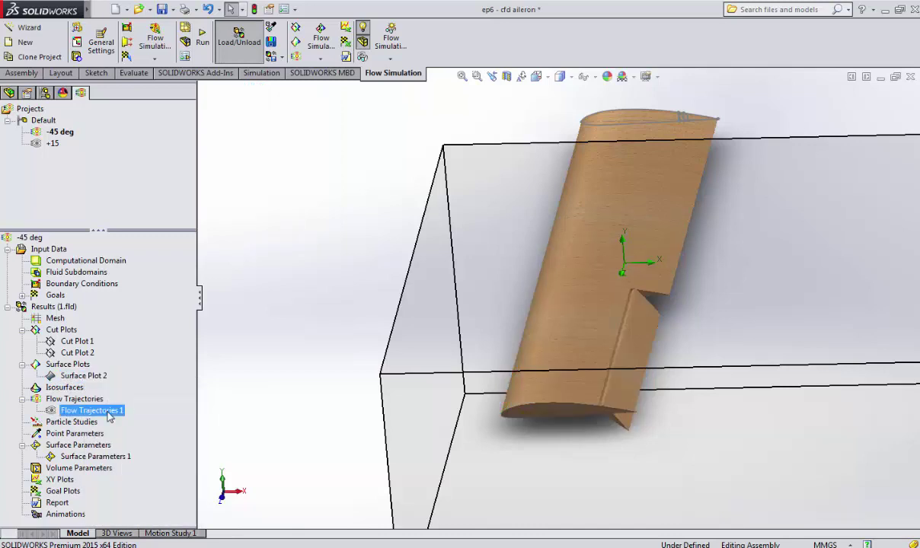
right_click(88, 410)
click(152, 262)
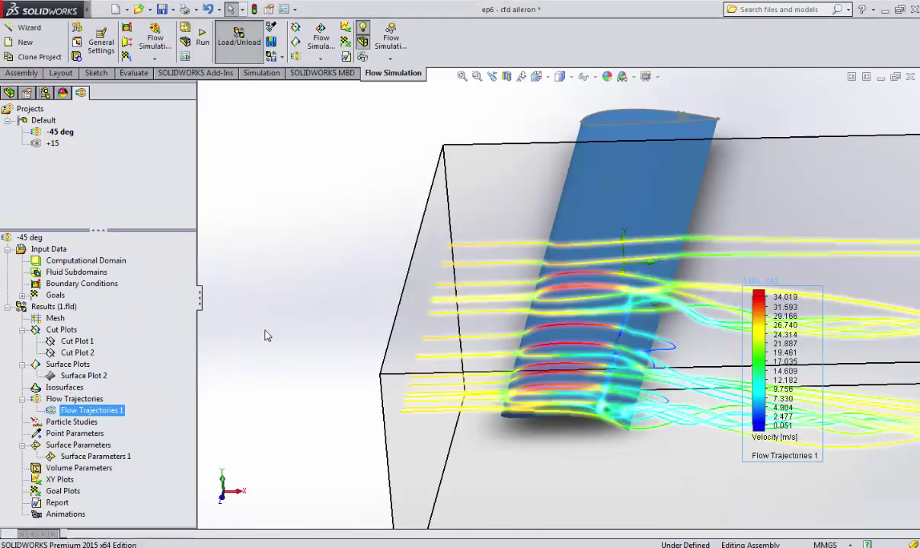
click(297, 313)
middle_drag(382, 306, 357, 311)
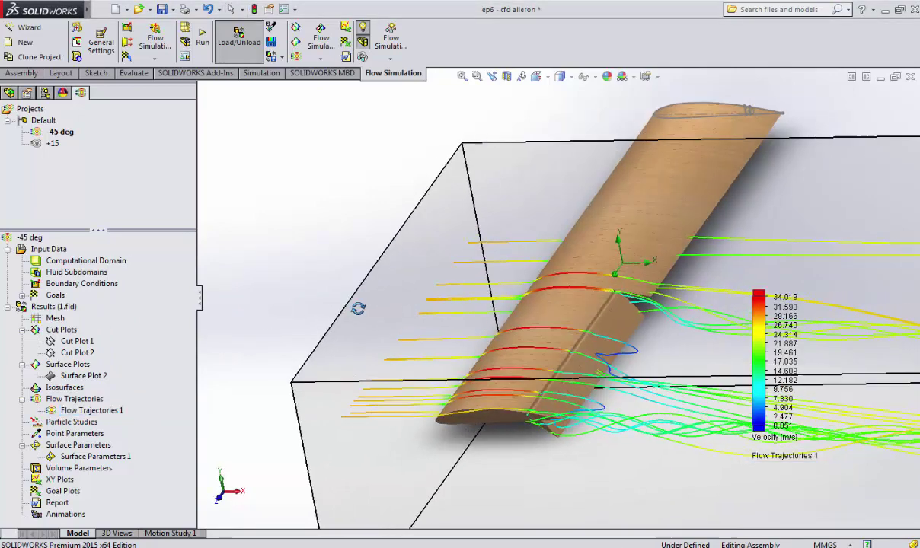
scroll(358, 313, down, 2)
scroll(357, 313, up, 3)
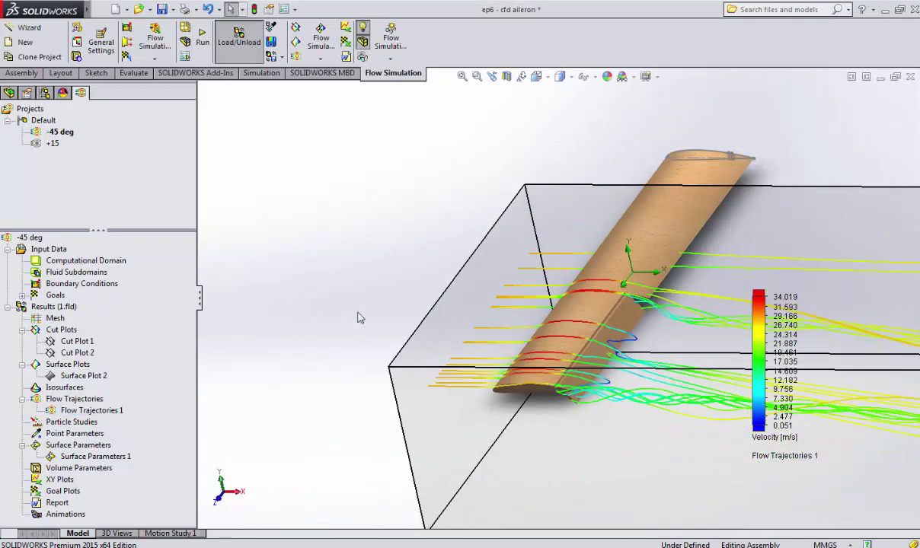
middle_drag(431, 367, 588, 407)
Review the starting points and available color parameters in the Flow Trajectories 1 definition, and close it without changes.
right_click(97, 413)
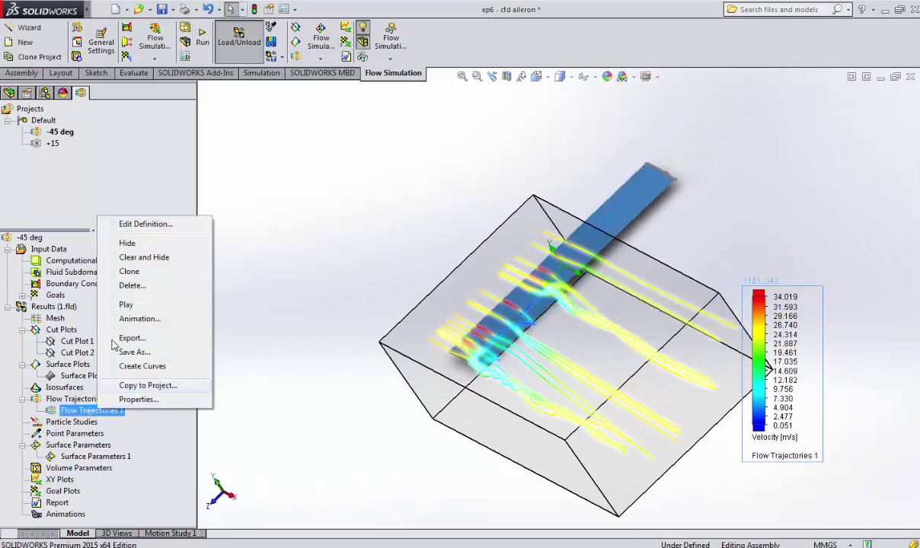
click(137, 222)
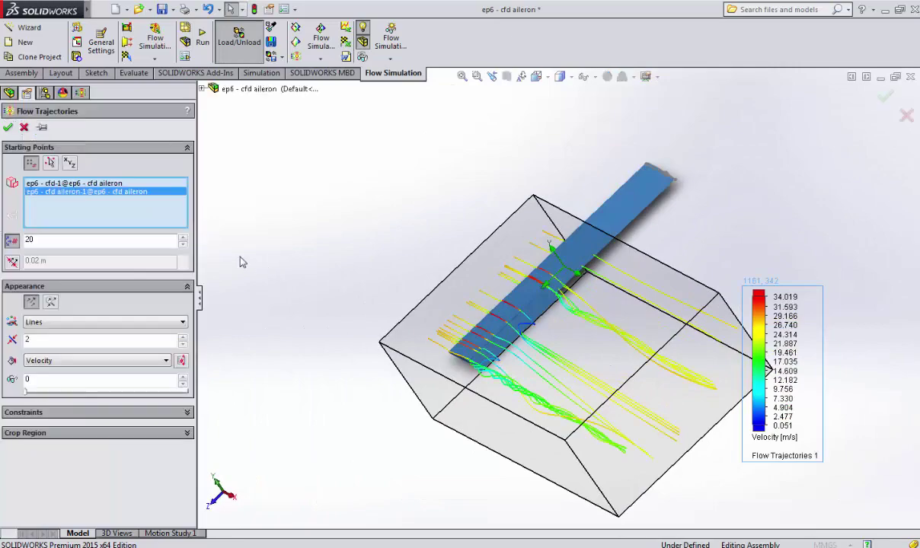
middle_drag(238, 259, 419, 286)
scroll(505, 309, down, 3)
middle_drag(560, 326, 677, 252)
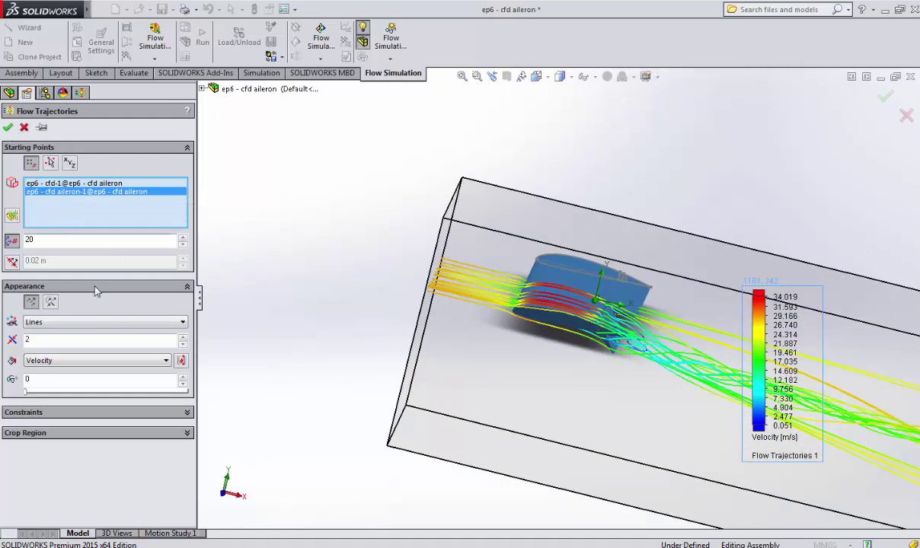
click(122, 360)
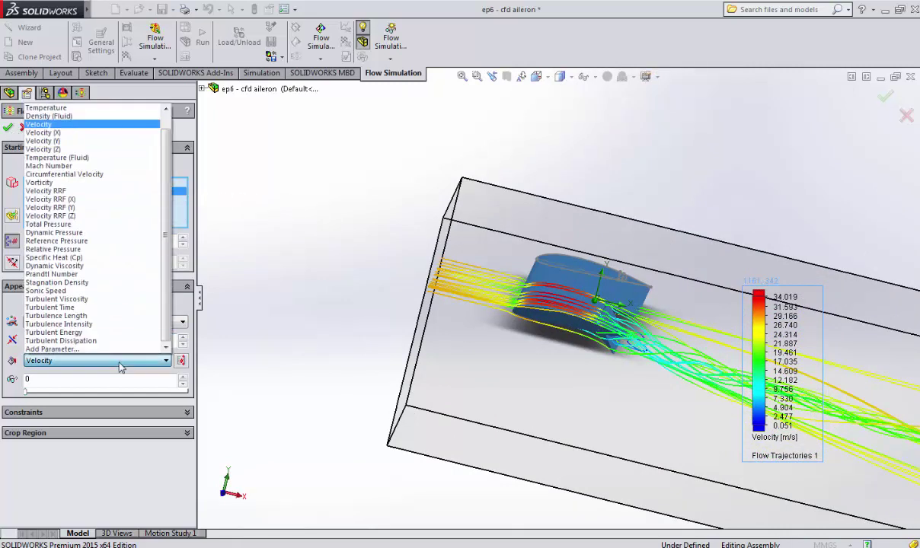
click(118, 362)
click(117, 364)
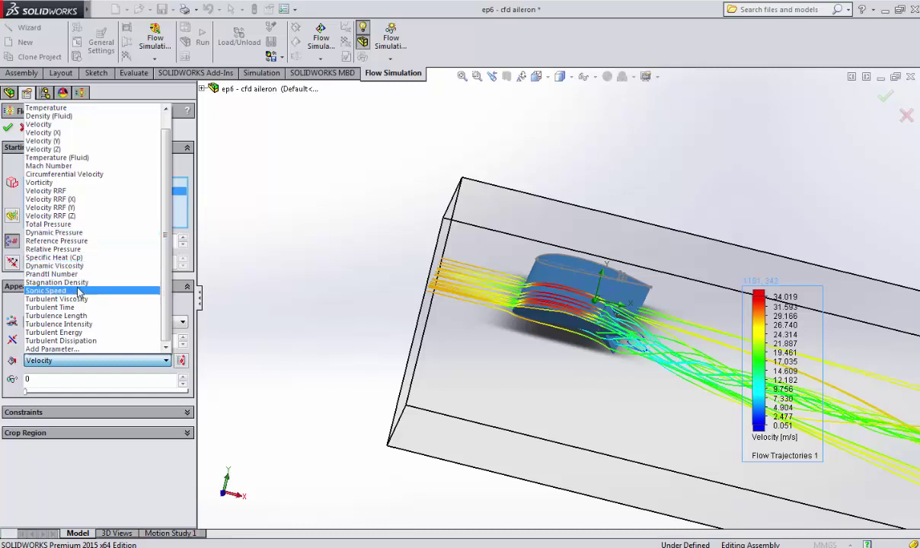
click(213, 220)
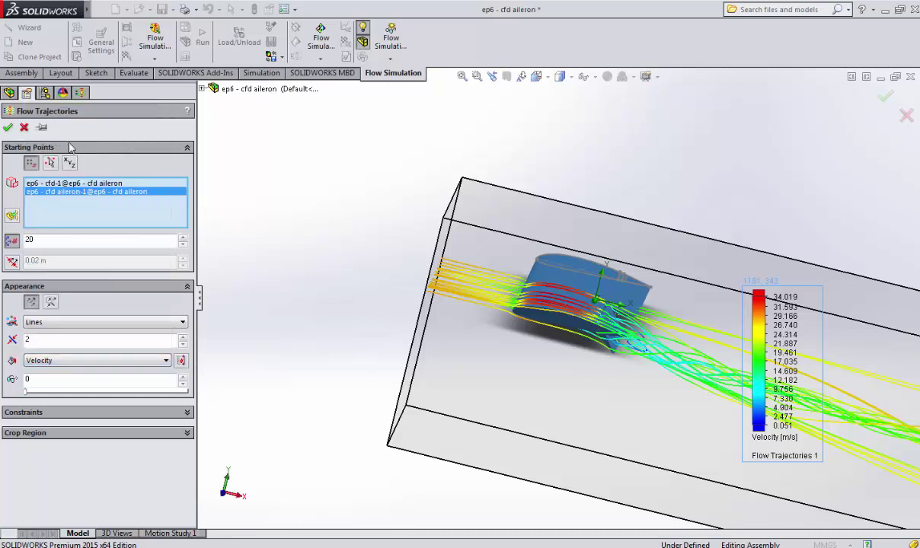
click(23, 126)
Examine the flow trajectories around the airfoil from the side and behind the wing in the Right view.
middle_drag(623, 202, 539, 156)
scroll(509, 149, down, 3)
scroll(328, 332, up, 5)
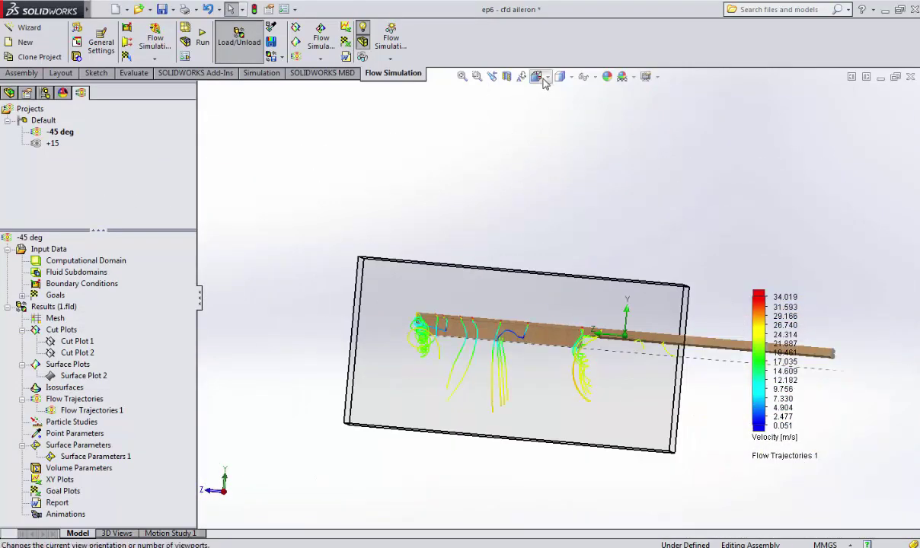
click(536, 76)
click(585, 125)
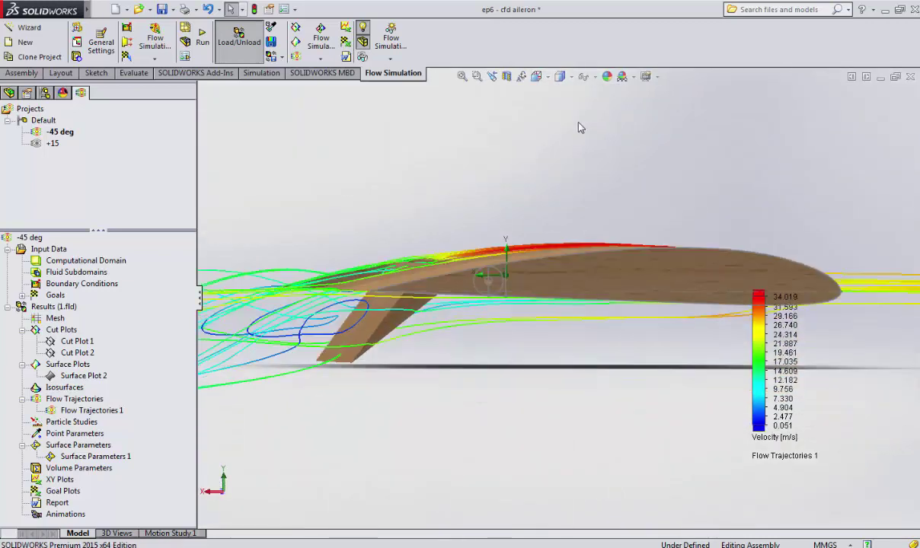
click(536, 76)
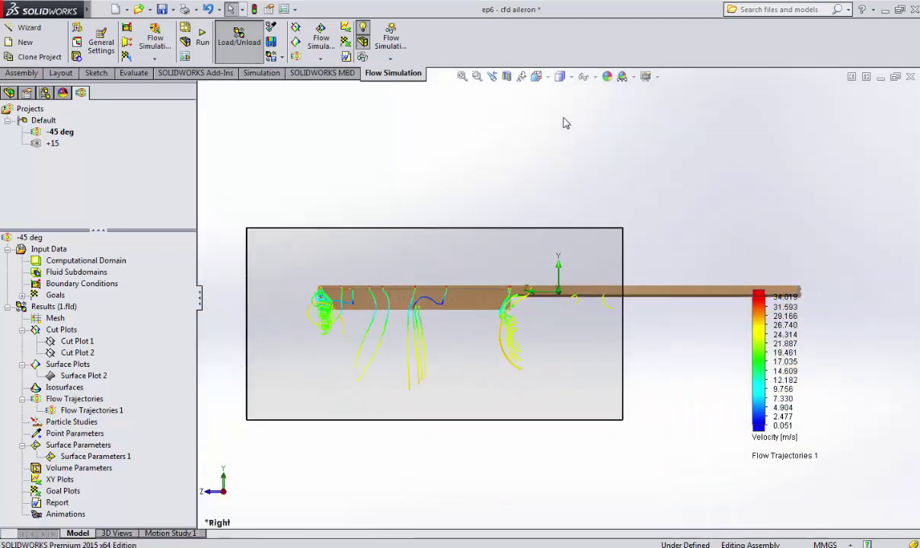
scroll(319, 318, down, 2)
middle_drag(396, 332, 404, 350)
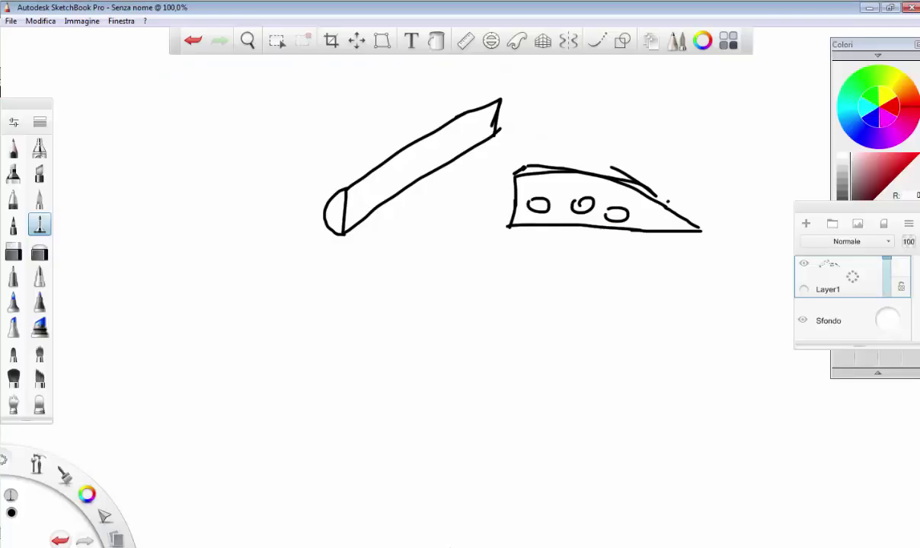
Switch to Autodesk SketchBook Pro, add a new layer, and delete Layer1 with the old wing drawings.
click(81, 196)
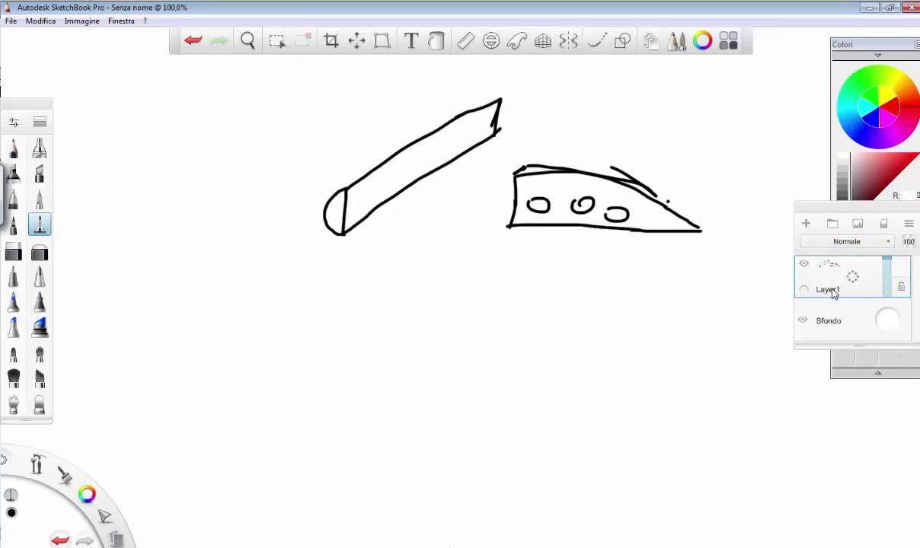
click(806, 224)
click(872, 325)
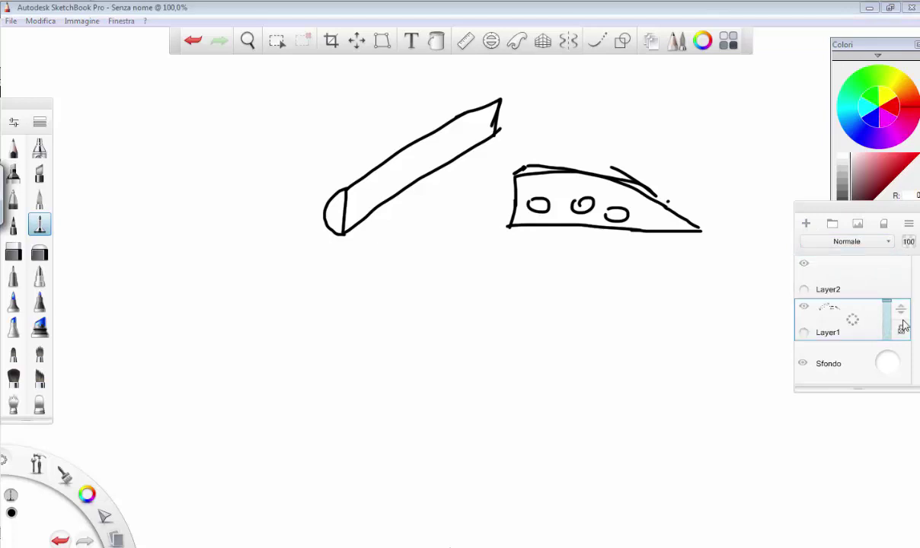
click(865, 317)
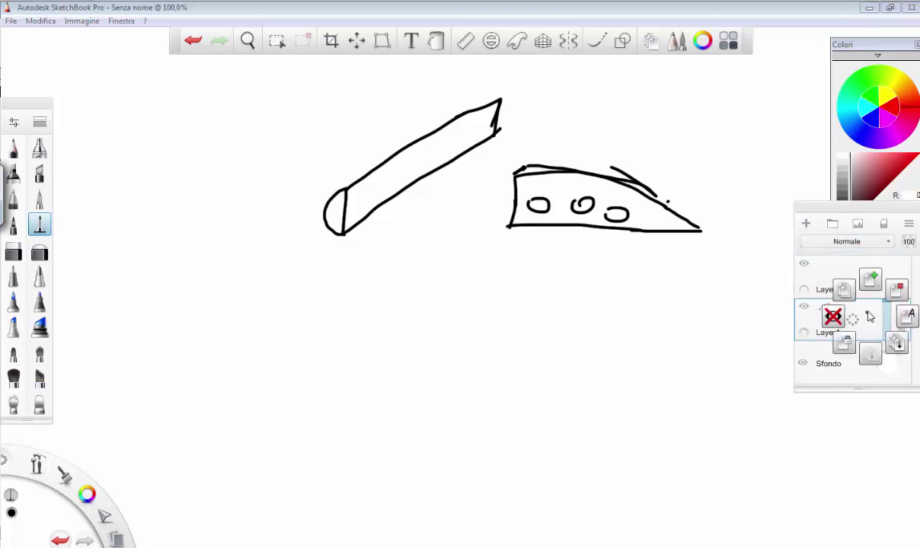
mouse_move(869, 312)
mouse_down()
mouse_move(856, 292)
mouse_move(900, 295)
mouse_up()
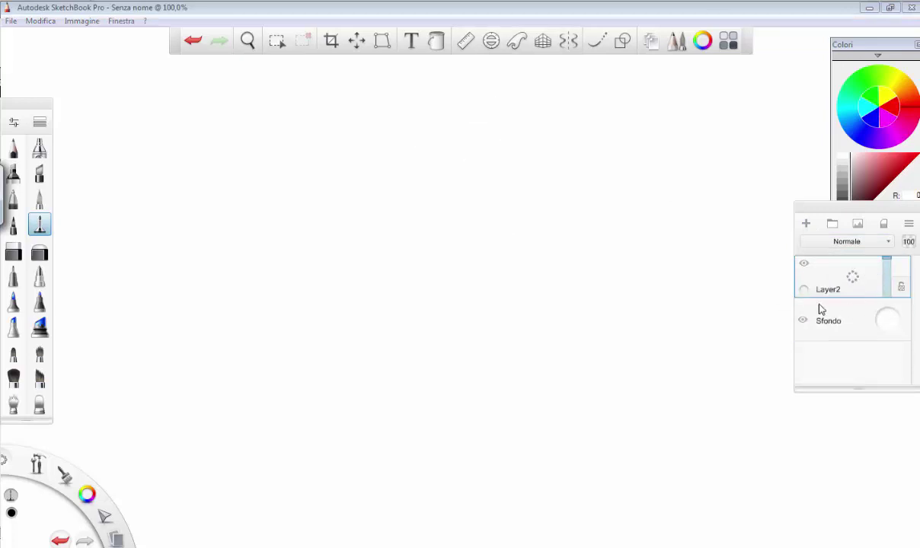
Draw a simple perspective outline of a thick wing section with its end face on Layer2.
click(381, 194)
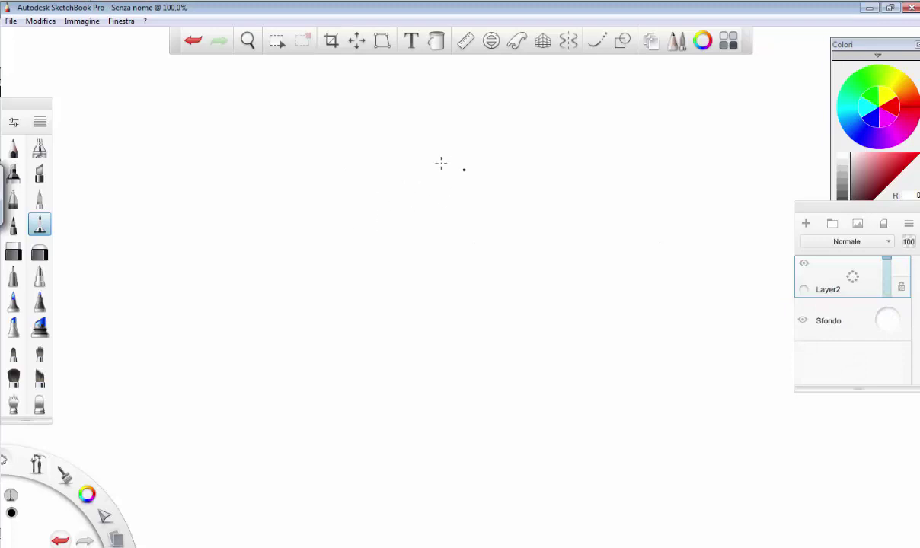
drag(386, 220, 517, 174)
drag(424, 285, 601, 224)
drag(388, 219, 433, 292)
mouse_move(387, 220)
mouse_down()
mouse_move(379, 249)
mouse_move(409, 290)
mouse_move(470, 290)
mouse_move(636, 243)
mouse_up()
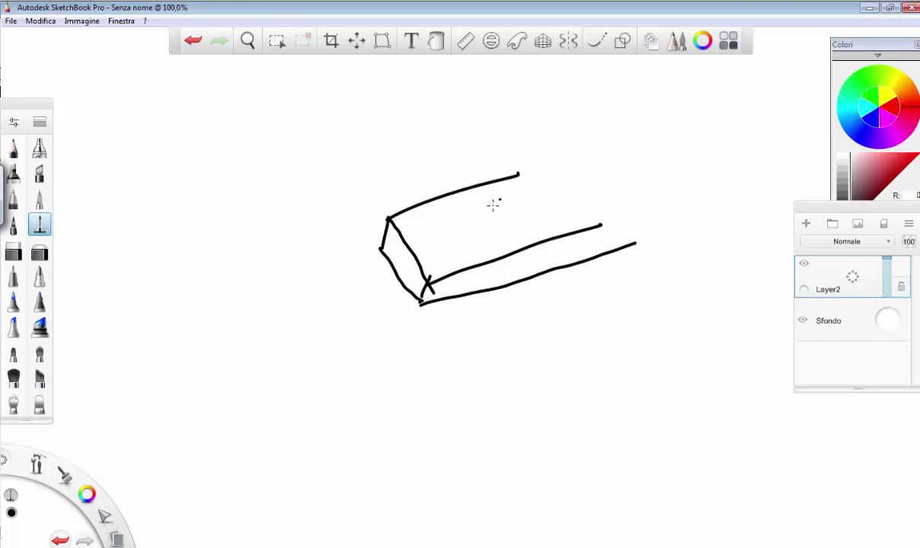
Draw an upward arrow marked + above the wing and a downward arrow marked − below it.
mouse_move(481, 209)
mouse_down()
mouse_move(494, 156)
mouse_move(485, 169)
mouse_up()
mouse_move(523, 105)
mouse_down()
mouse_move(519, 140)
mouse_move(532, 115)
mouse_up()
click(534, 133)
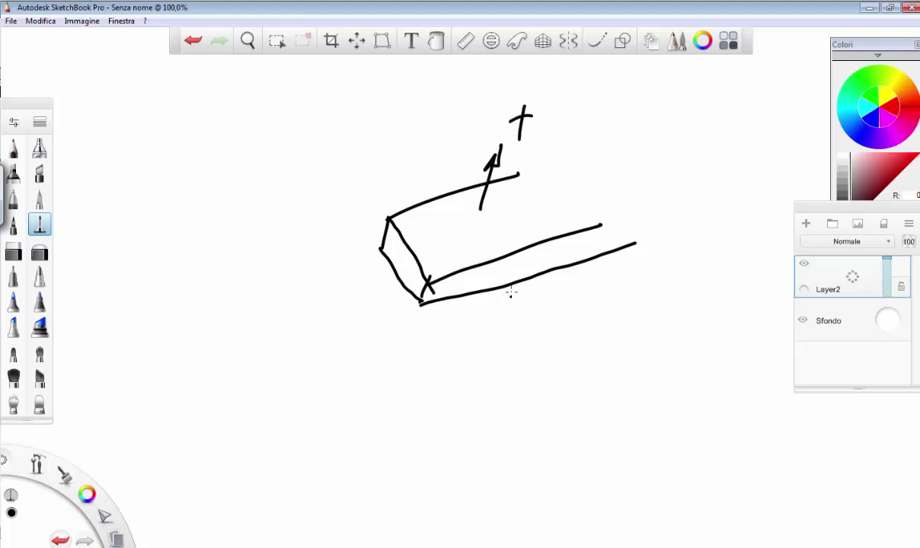
drag(511, 291, 503, 360)
mouse_move(513, 333)
mouse_down()
mouse_move(504, 358)
mouse_move(557, 345)
mouse_up()
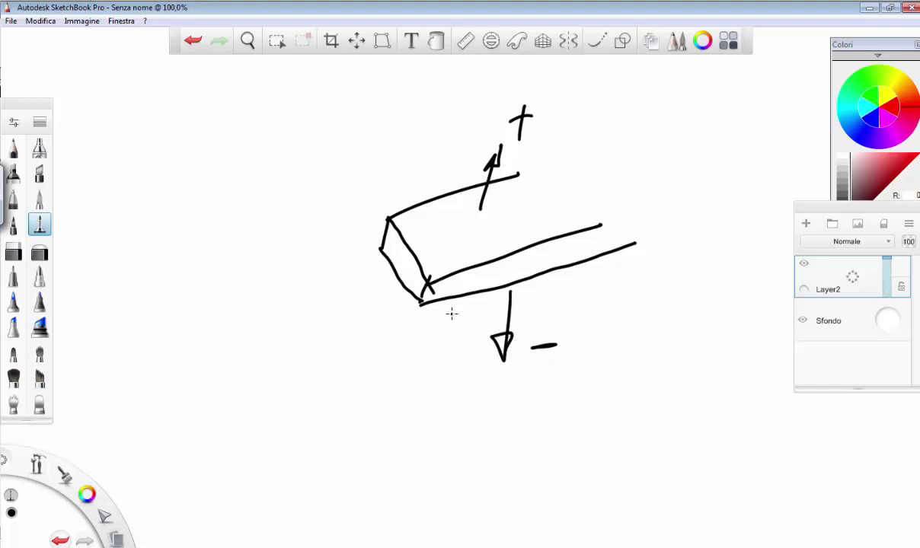
Draw a chain of spiral loops trailing away from the wing tip, and curling strokes around the wing edges.
mouse_move(450, 314)
mouse_down()
mouse_move(418, 321)
mouse_move(404, 252)
mouse_move(422, 262)
mouse_move(439, 303)
mouse_up()
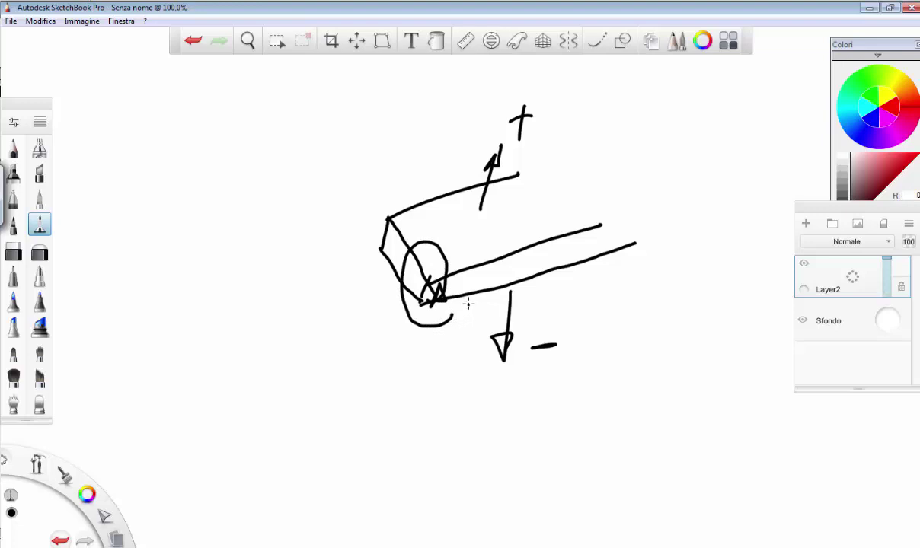
mouse_move(466, 322)
mouse_down()
mouse_move(418, 321)
mouse_move(448, 267)
mouse_up()
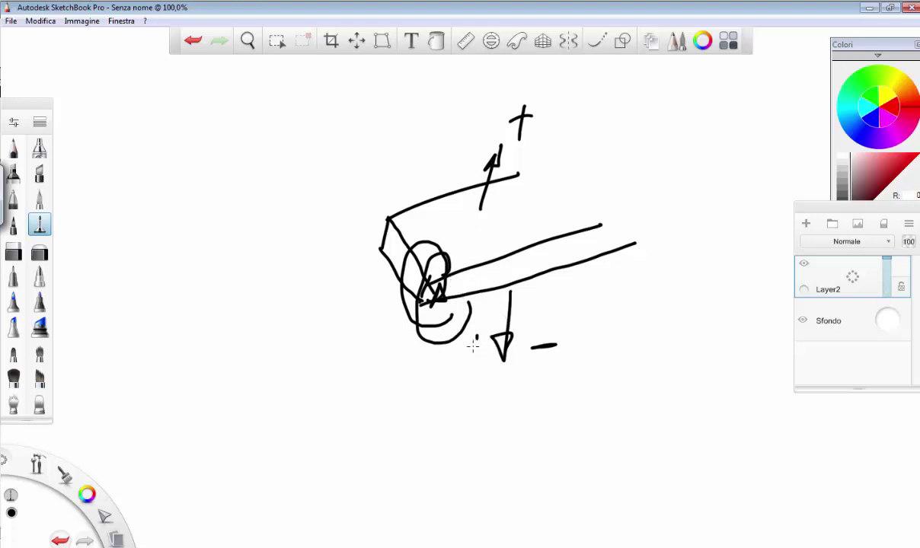
drag(470, 350, 471, 302)
mouse_move(487, 364)
mouse_down()
mouse_move(457, 377)
mouse_move(495, 354)
mouse_move(491, 423)
mouse_move(542, 373)
mouse_up()
mouse_move(549, 417)
mouse_down()
mouse_move(607, 435)
mouse_move(623, 456)
mouse_move(637, 424)
mouse_up()
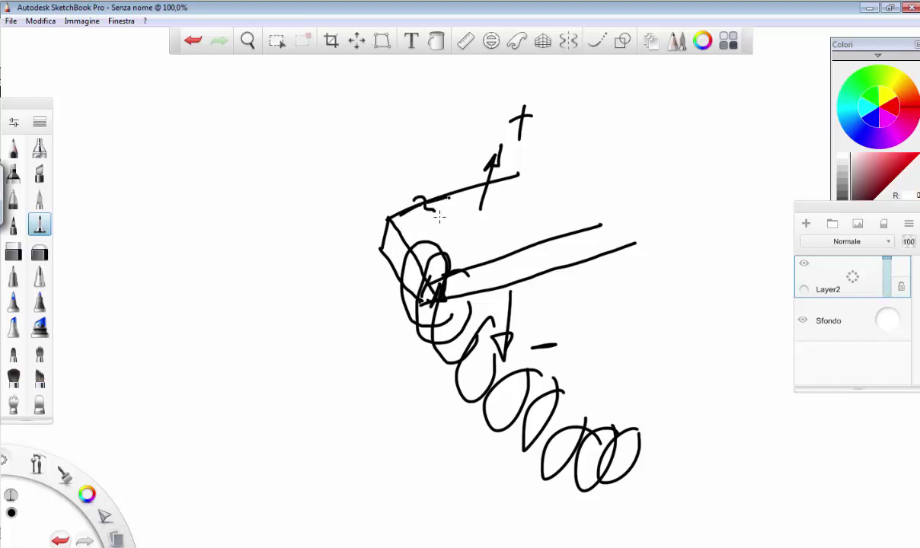
drag(428, 204, 483, 265)
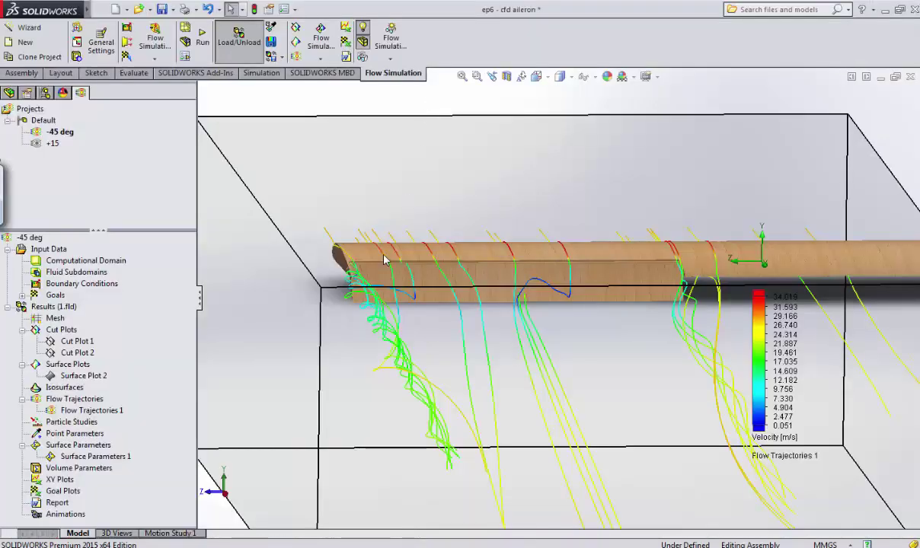
Switch back to SolidWorks, show Surface Plot 2, and examine its pressure contours together with the flow trajectories behind the aileron.
right_click(76, 375)
click(122, 400)
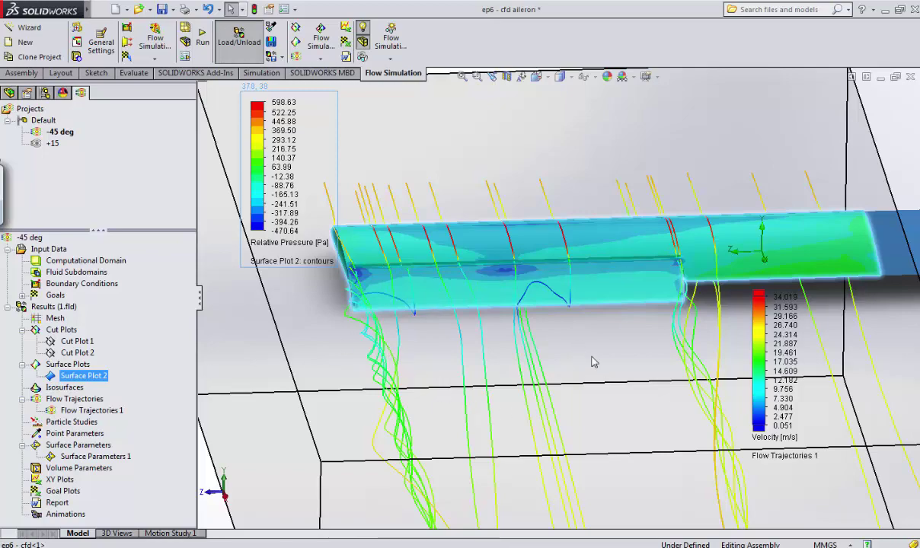
middle_drag(561, 344, 537, 389)
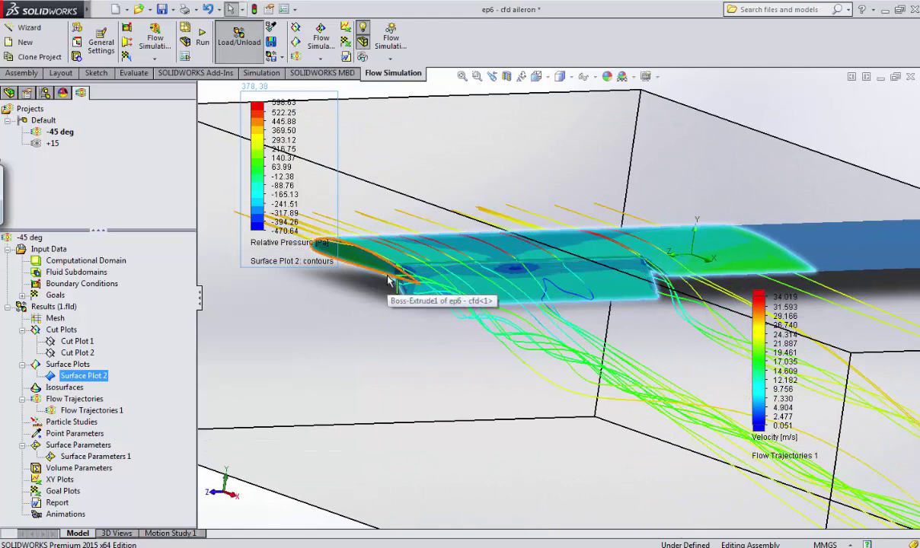
middle_drag(614, 346, 652, 330)
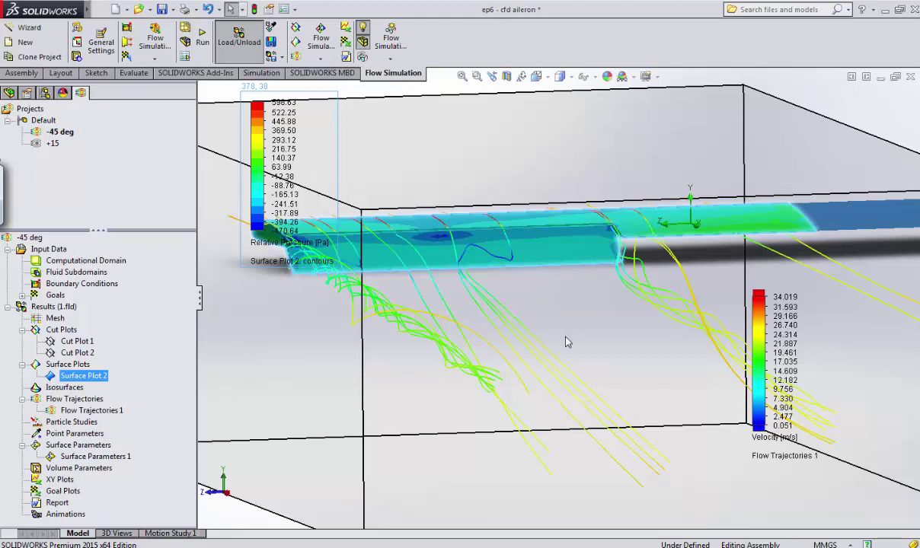
middle_drag(571, 336, 560, 316)
Replace the displayed Surface Plot 2 and Flow Trajectories 1 with Cut Plot 1 in the -45 deg results.
right_click(80, 369)
right_click(76, 374)
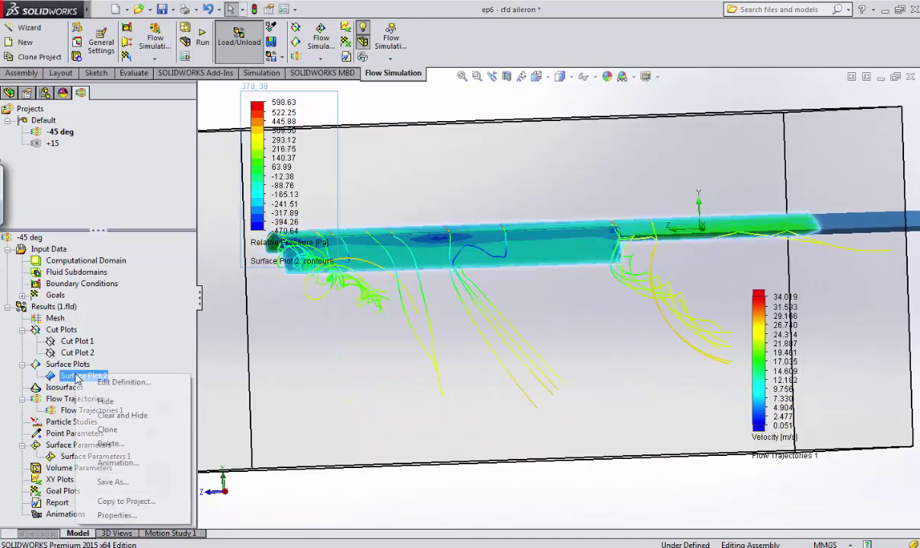
click(124, 402)
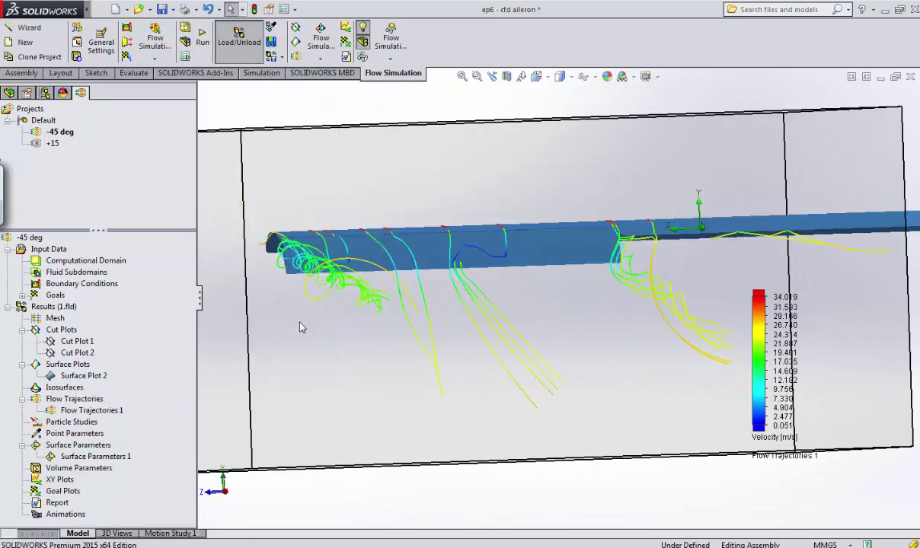
right_click(83, 412)
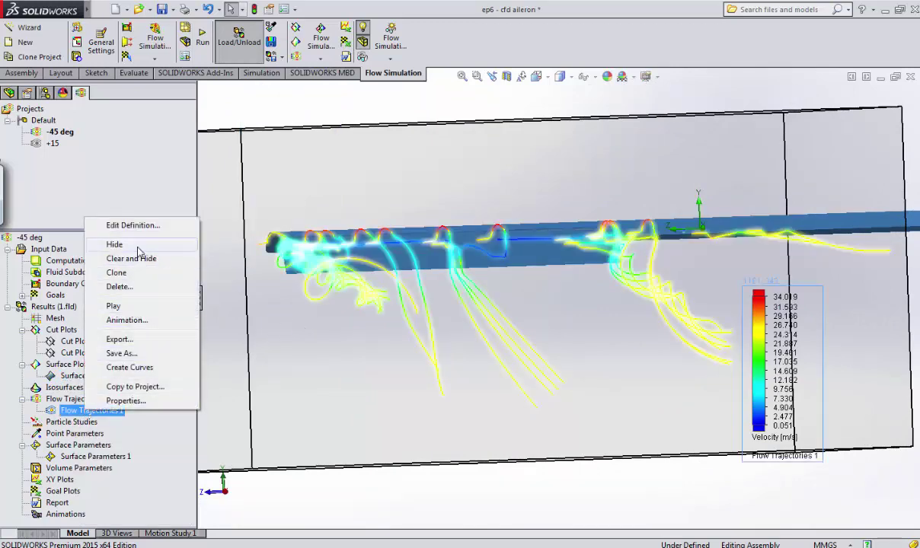
click(114, 244)
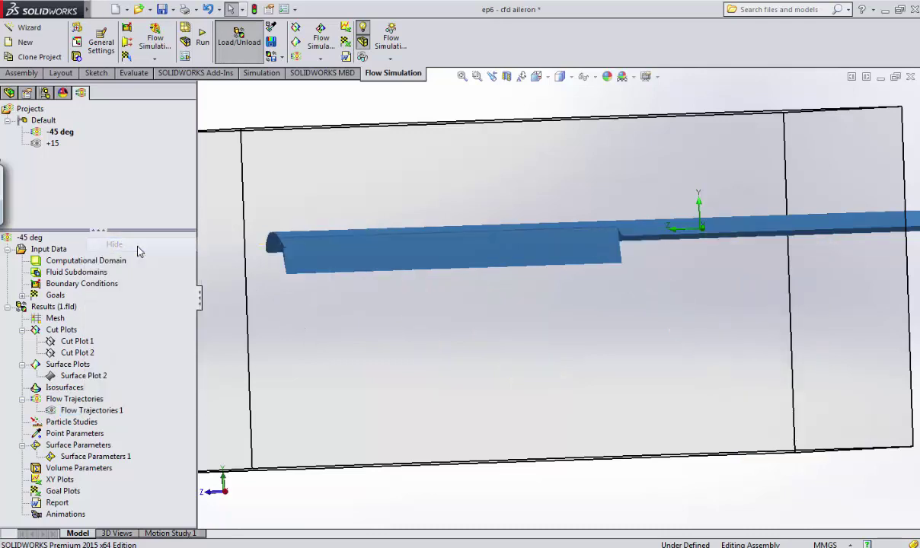
right_click(74, 343)
click(106, 368)
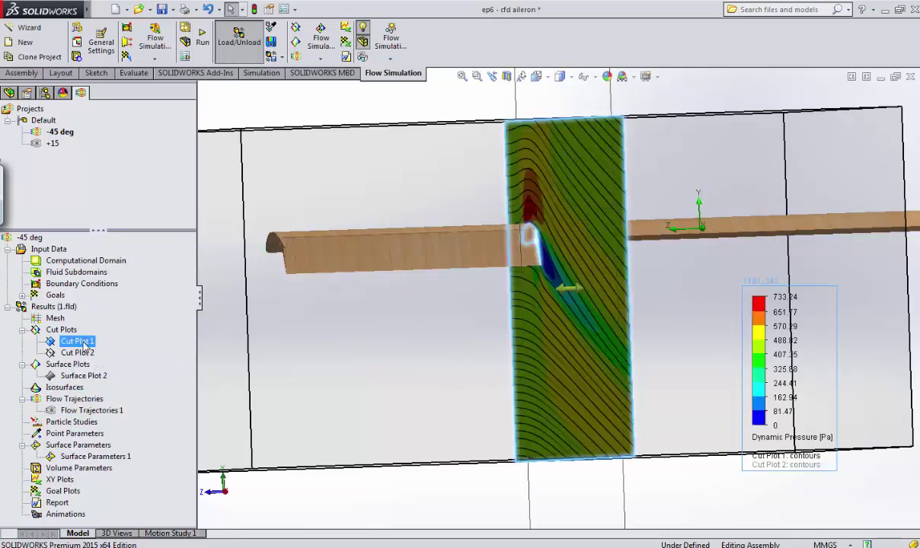
Try to redefine Cut Plot 1 in the right view with a horizontal section line at position 500.
click(536, 76)
click(571, 124)
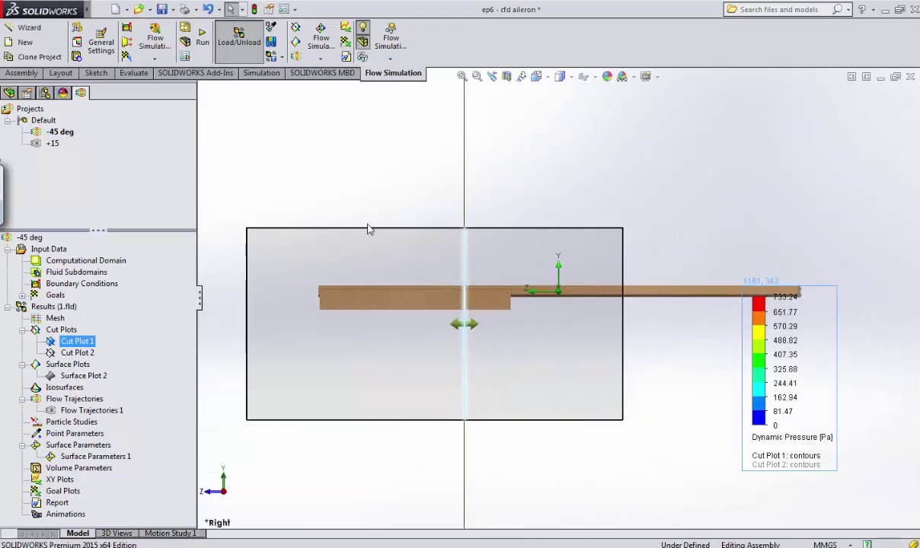
right_click(77, 347)
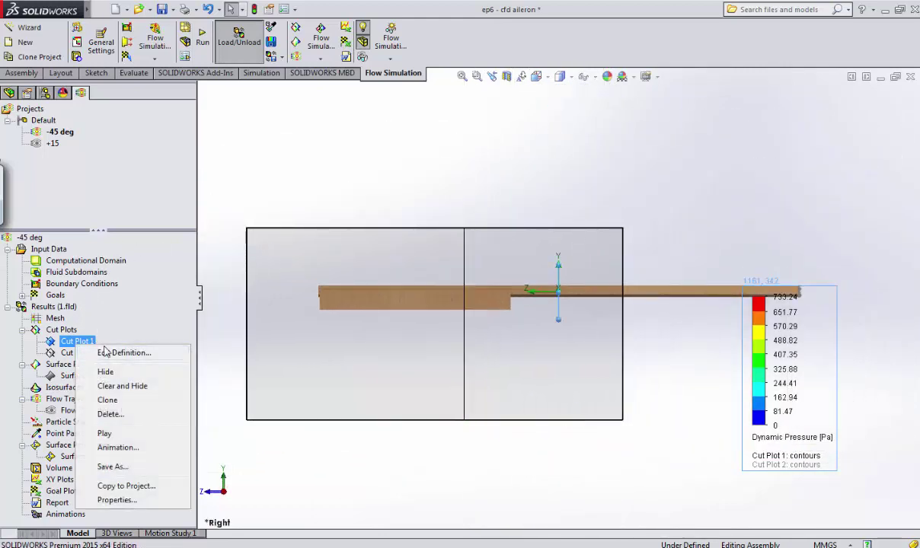
click(105, 352)
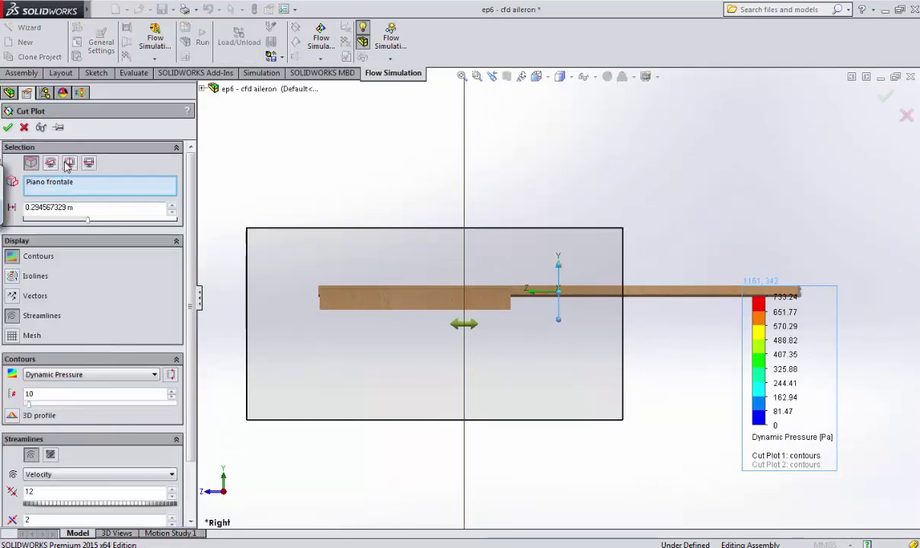
click(89, 164)
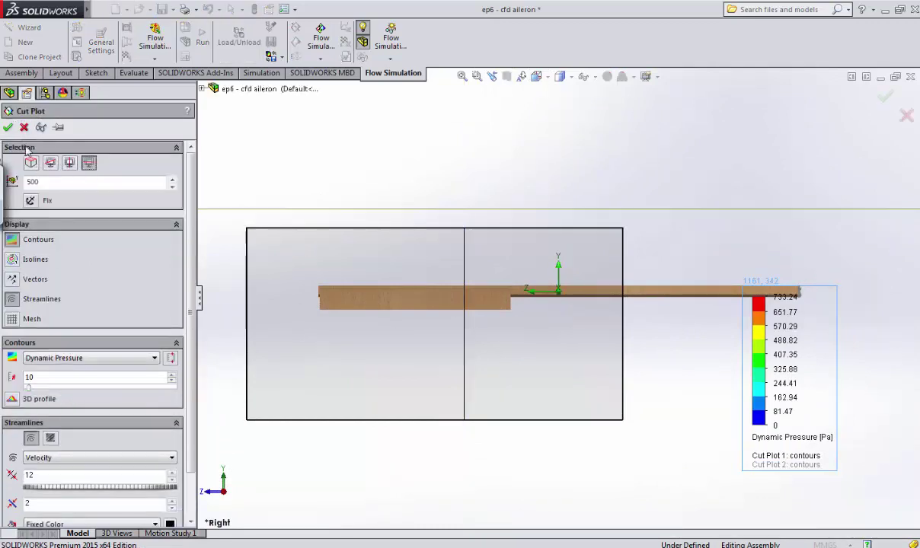
click(68, 164)
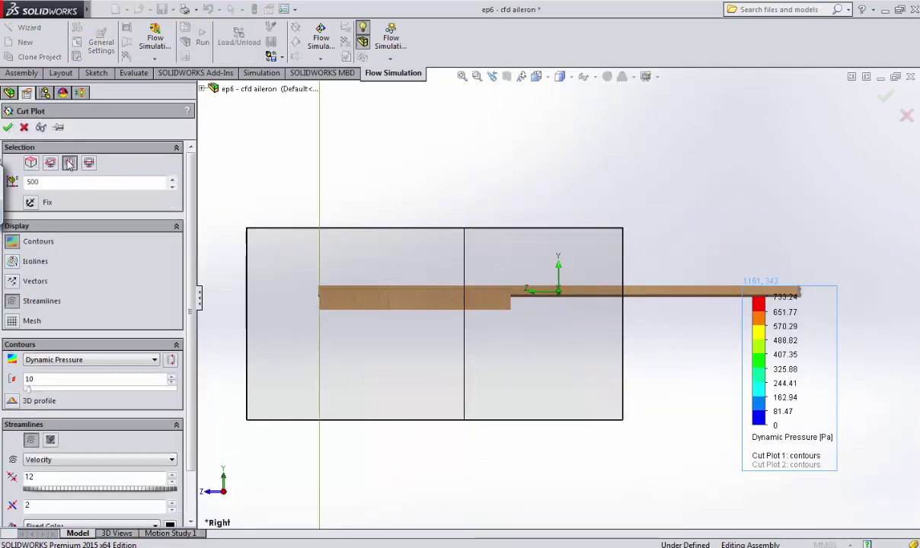
click(89, 163)
click(8, 128)
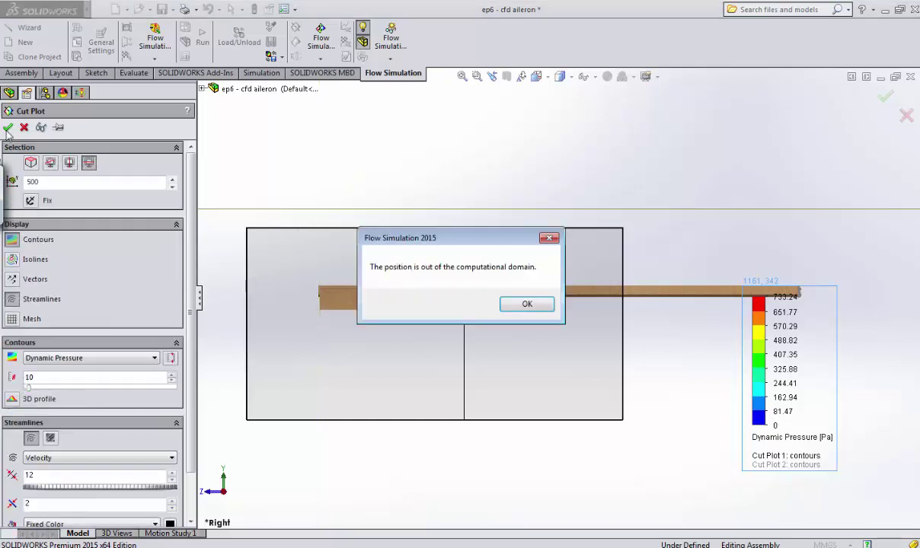
click(533, 304)
Set Cut Plot 1's horizontal section line to position 200 and view the resulting plot below the wing.
middle_drag(431, 261, 210, 198)
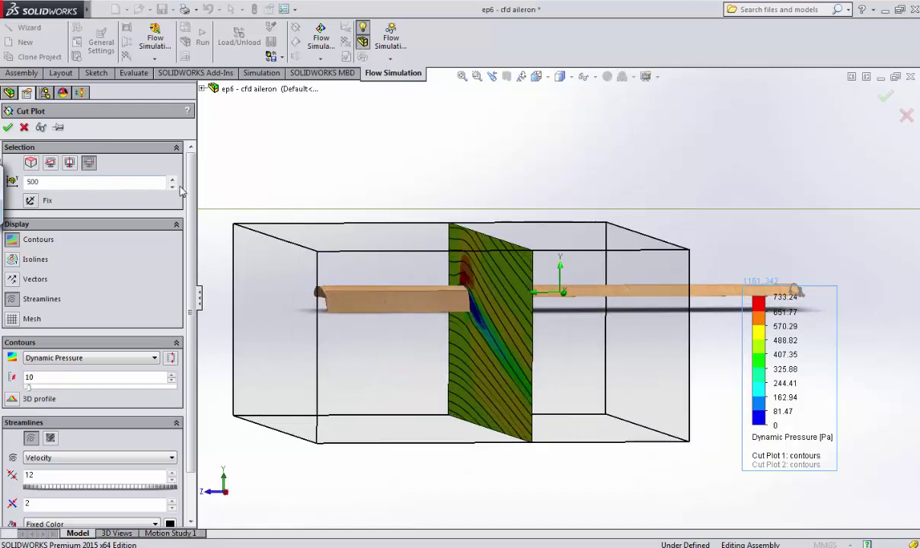
click(135, 176)
double_click(138, 183)
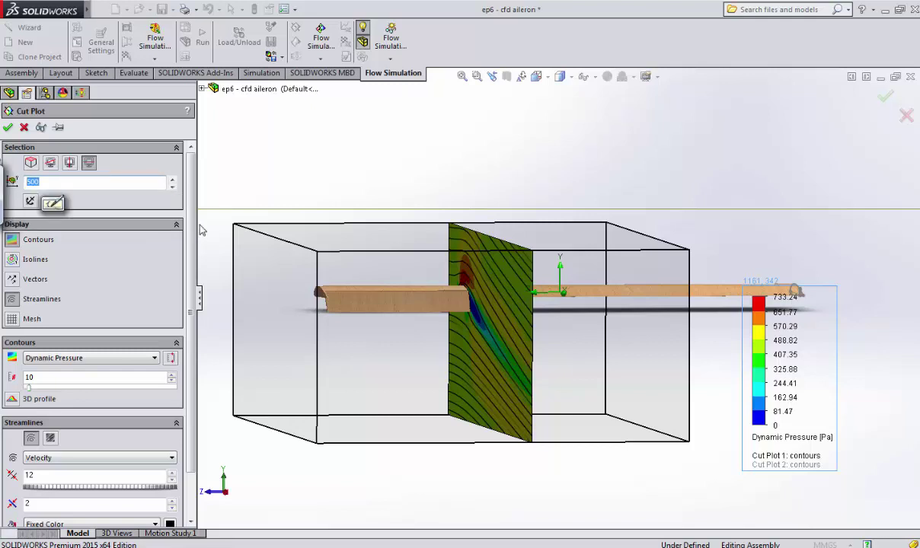
text(200)
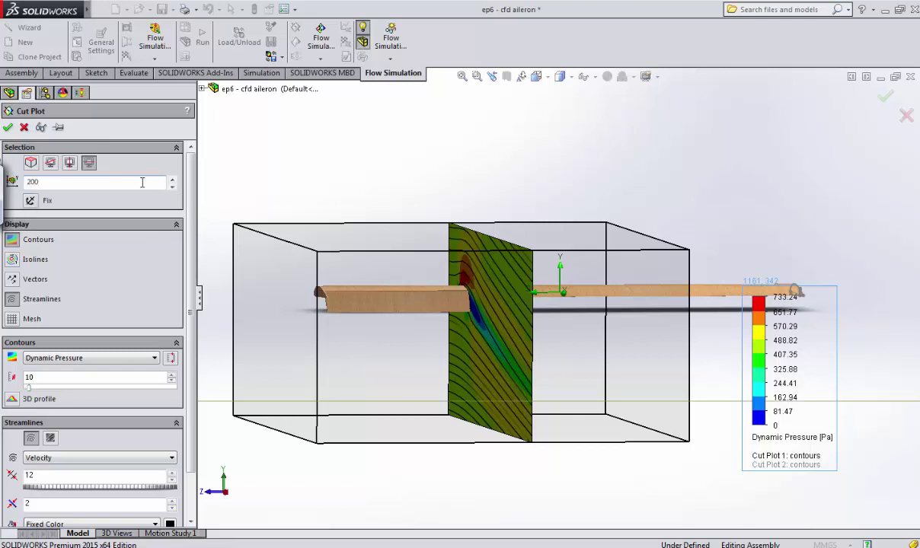
click(7, 128)
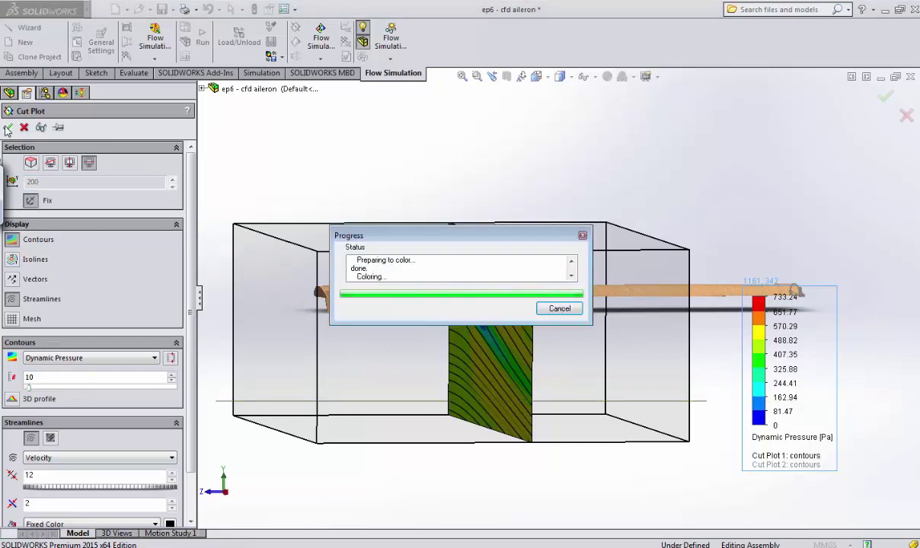
mouse_move(325, 203)
middle_down()
mouse_move(328, 232)
mouse_move(322, 222)
middle_up()
click(77, 341)
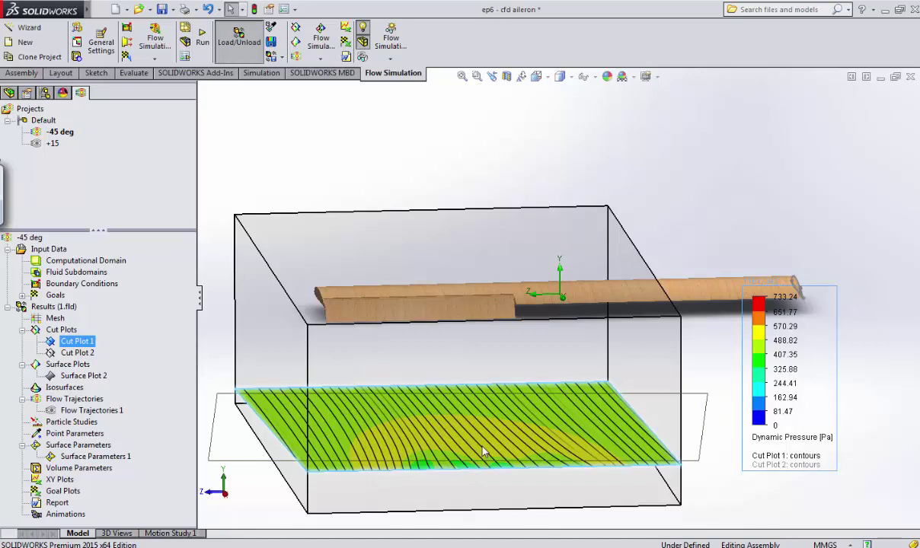
click(473, 445)
Set Cut Plot 1's horizontal section line to position 350 and inspect the plot around the aileron.
right_click(75, 341)
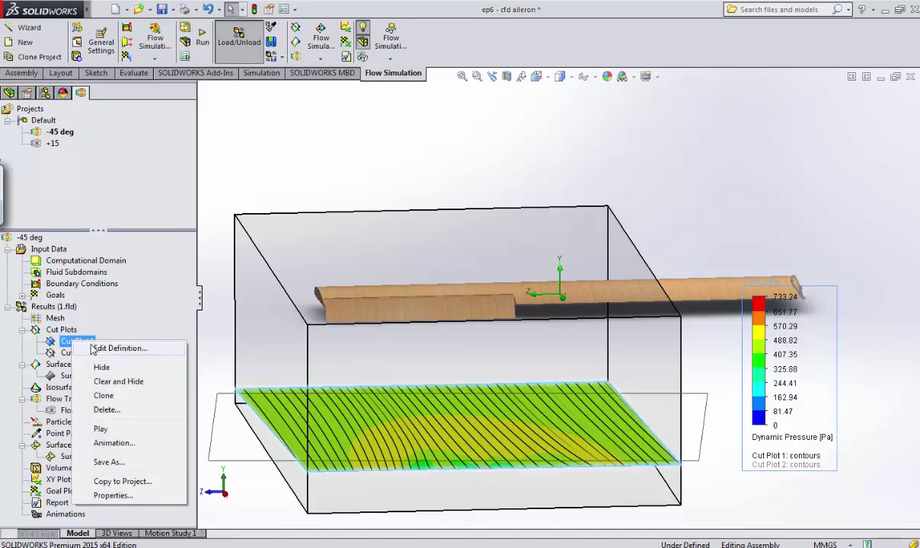
click(91, 345)
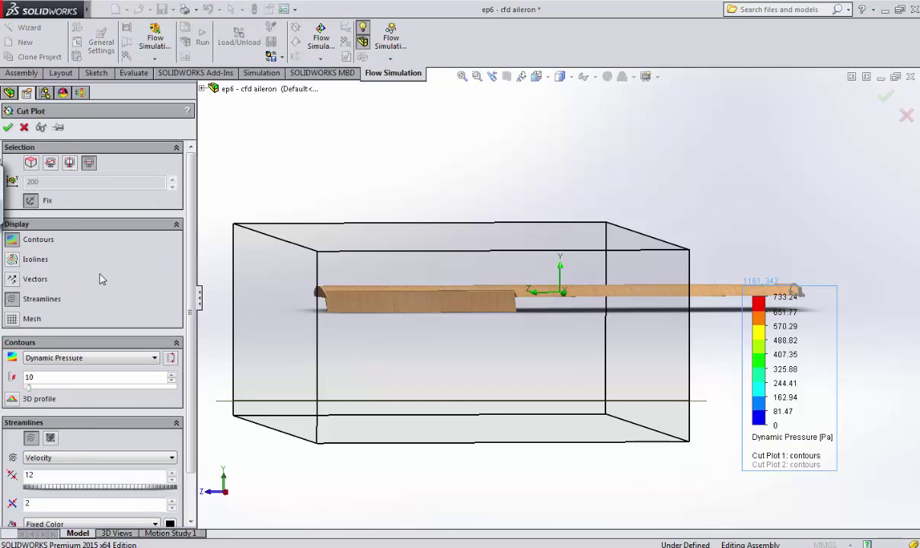
click(32, 202)
click(144, 185)
click(172, 180)
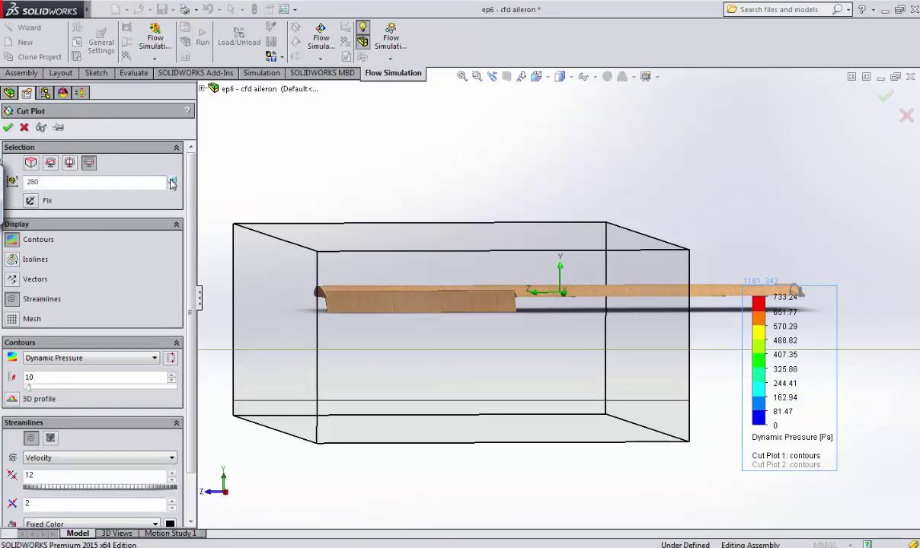
click(8, 127)
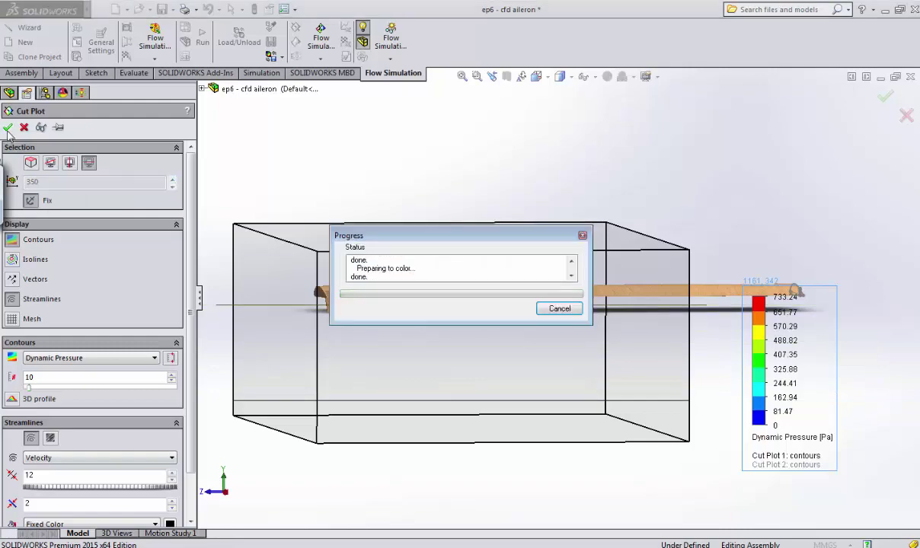
middle_drag(379, 179, 365, 346)
middle_drag(332, 462, 358, 238)
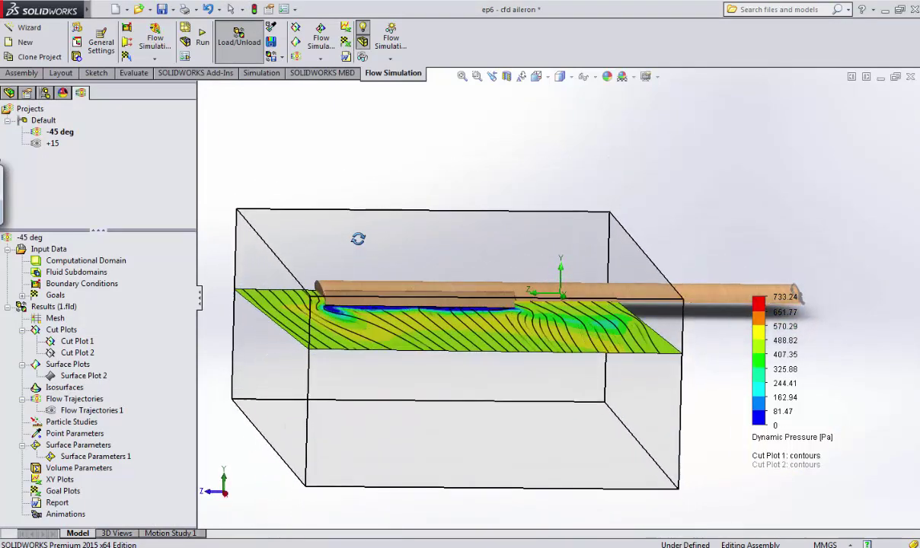
Redefine Cut Plot 1 to use the Piano destro reference plane as its section at 0 m offset.
right_click(78, 341)
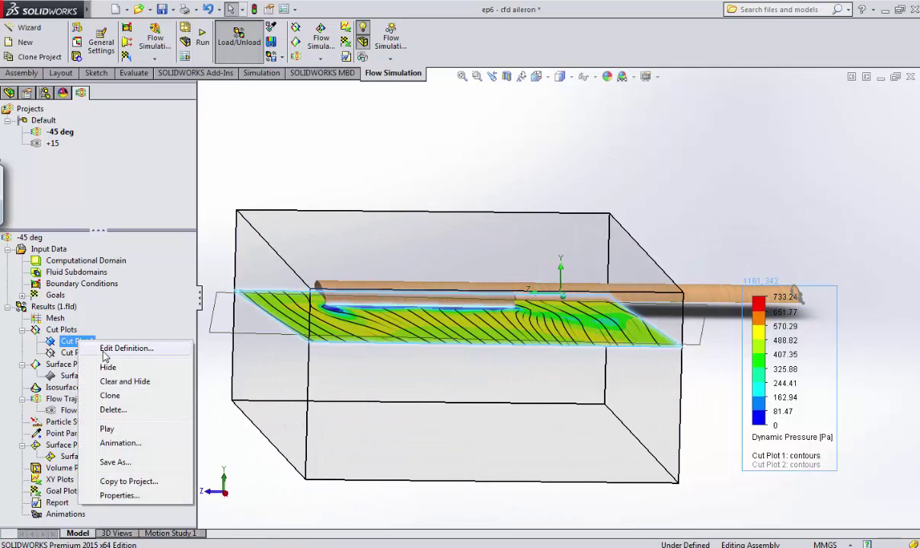
click(114, 348)
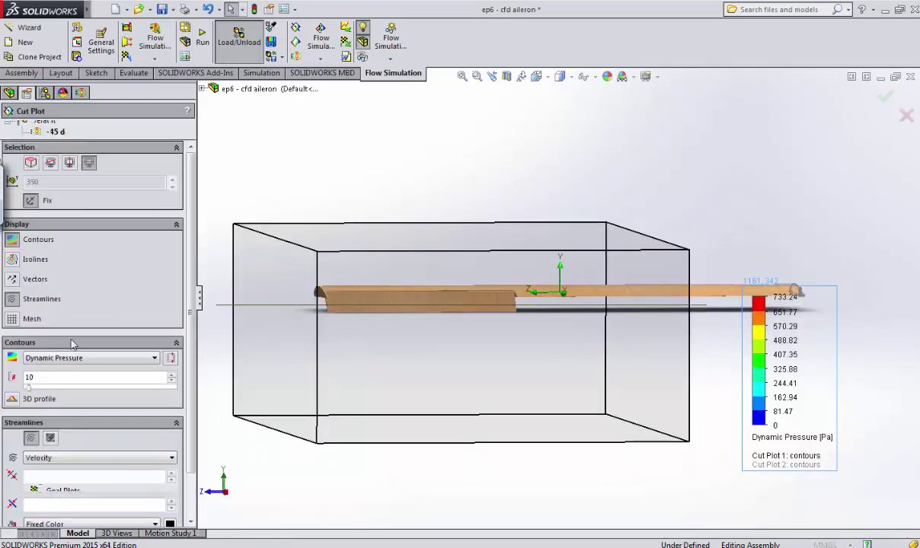
click(70, 163)
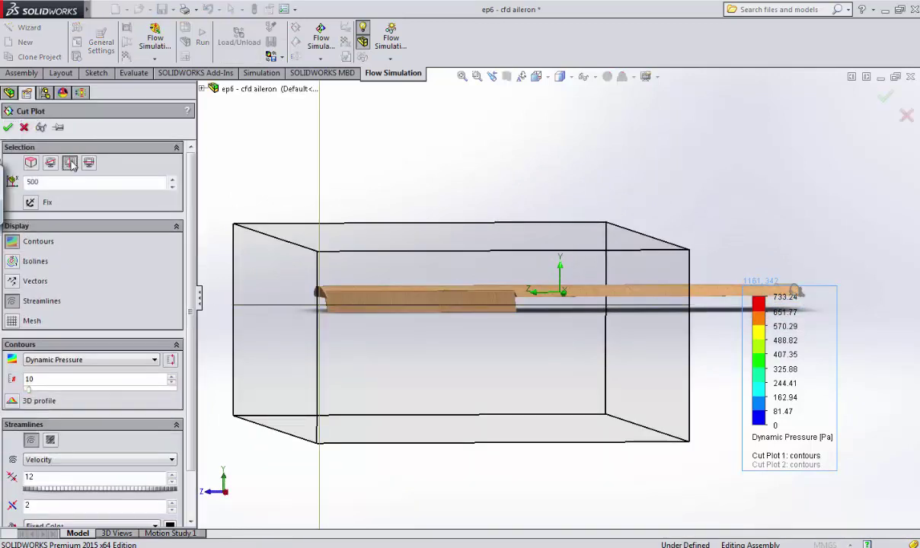
click(50, 162)
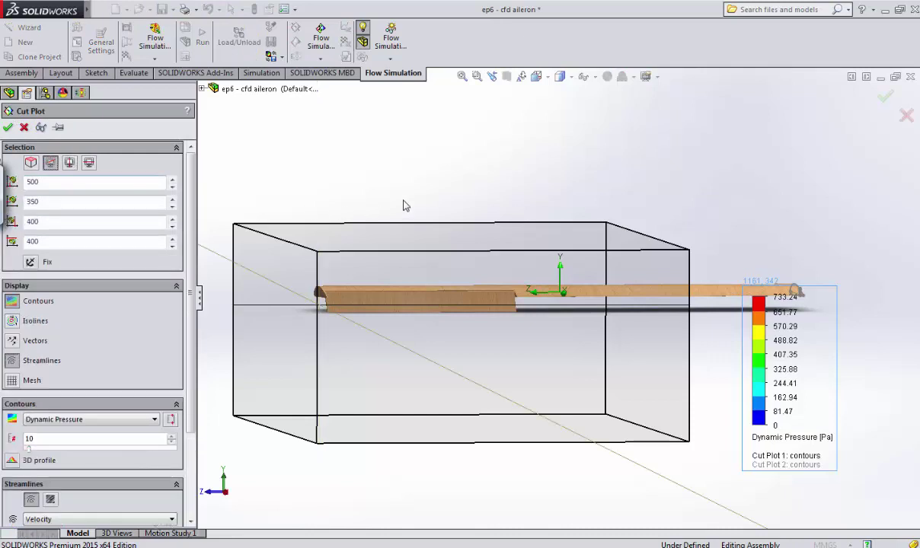
mouse_move(409, 204)
middle_down()
mouse_move(396, 199)
mouse_move(415, 215)
middle_up()
click(30, 162)
click(204, 89)
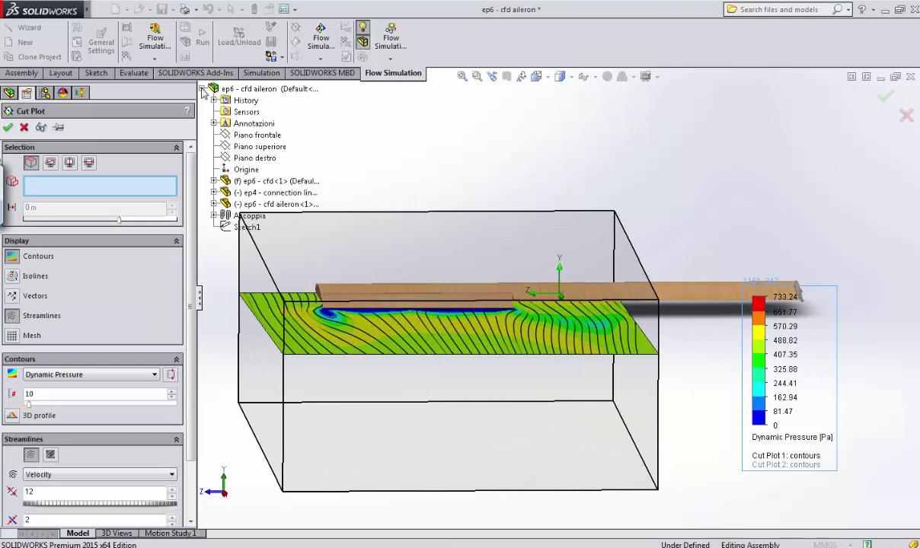
click(241, 160)
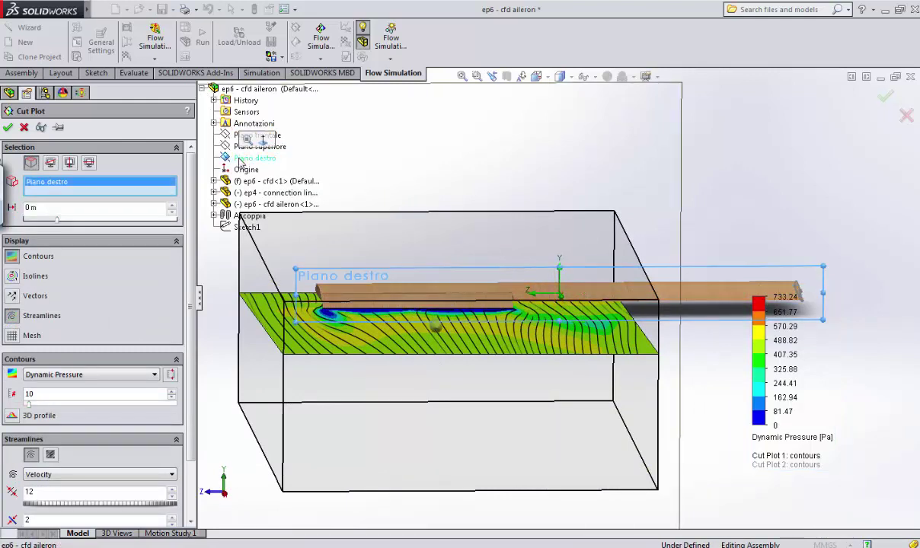
click(8, 128)
Play Cut Plot 1 through the computational domain and examine the streamlines and pressure contours around and behind the wing.
middle_drag(351, 187, 410, 295)
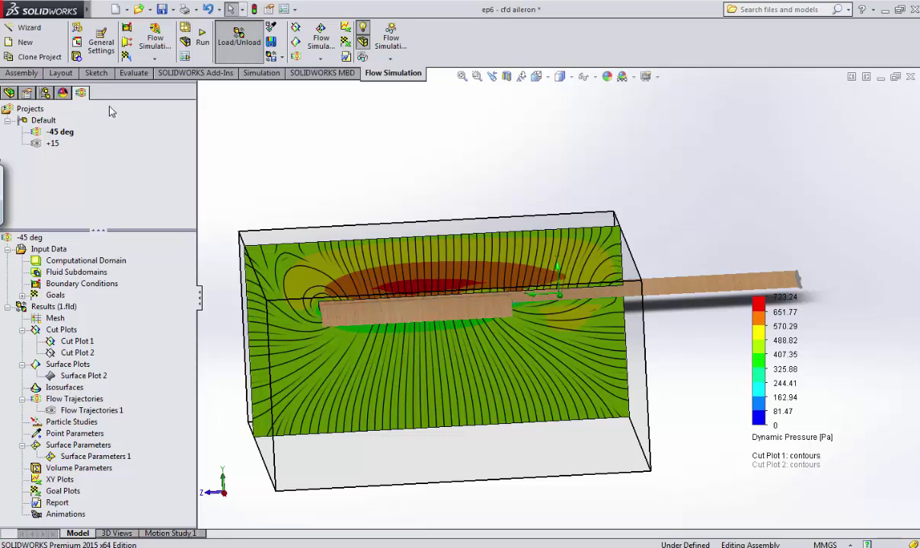
right_click(78, 341)
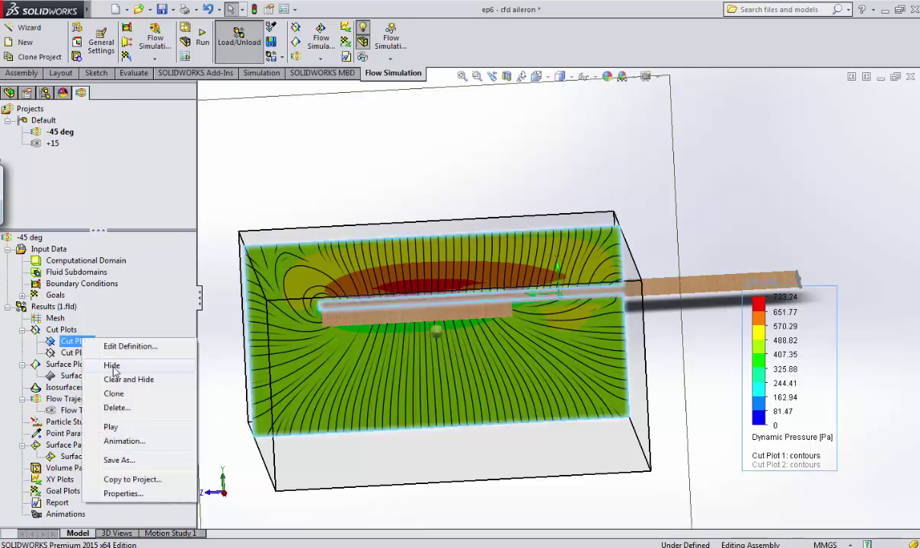
click(122, 429)
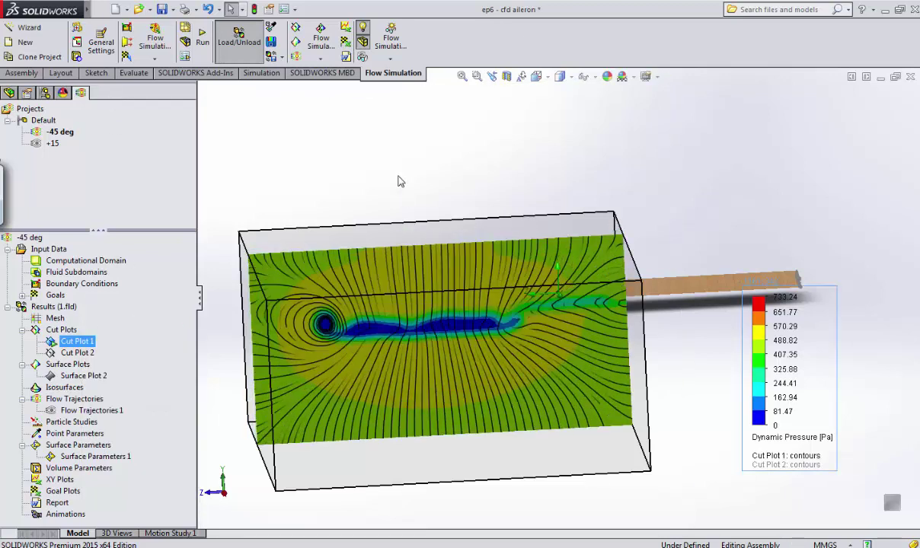
drag(338, 336, 358, 395)
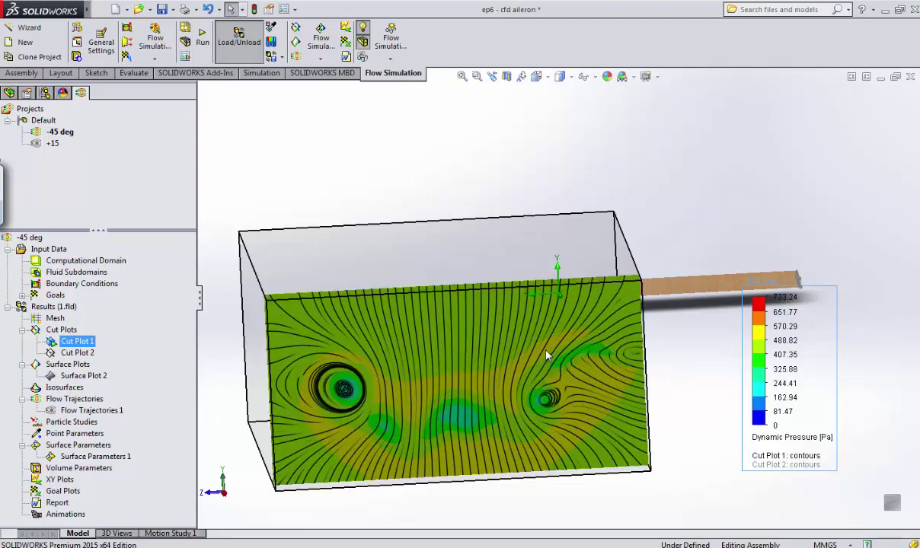
middle_drag(546, 354, 576, 362)
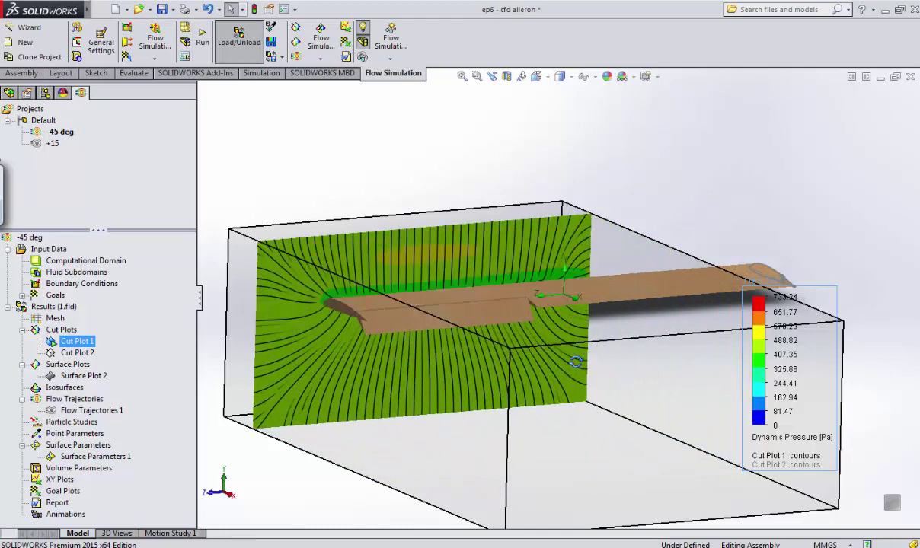
middle_drag(483, 376, 507, 382)
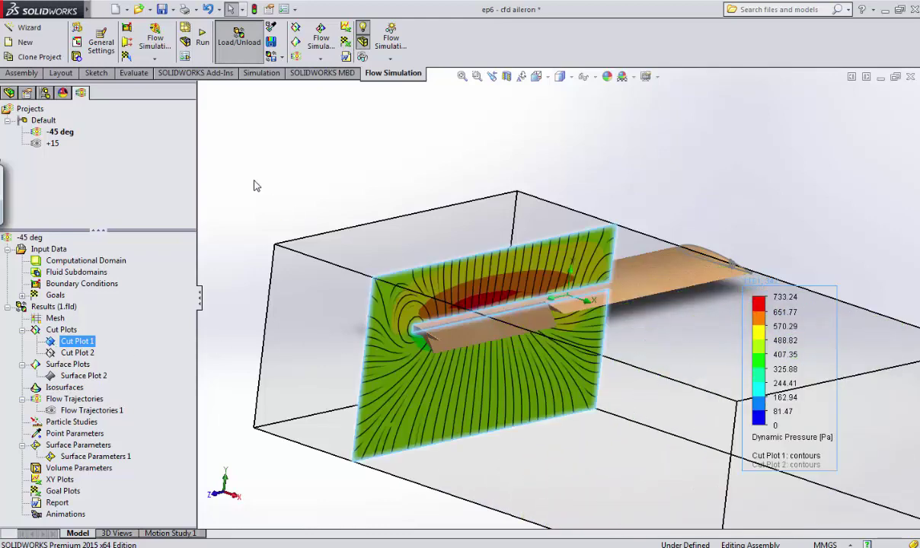
Activate the +15 project and load its simulation results.
click(23, 330)
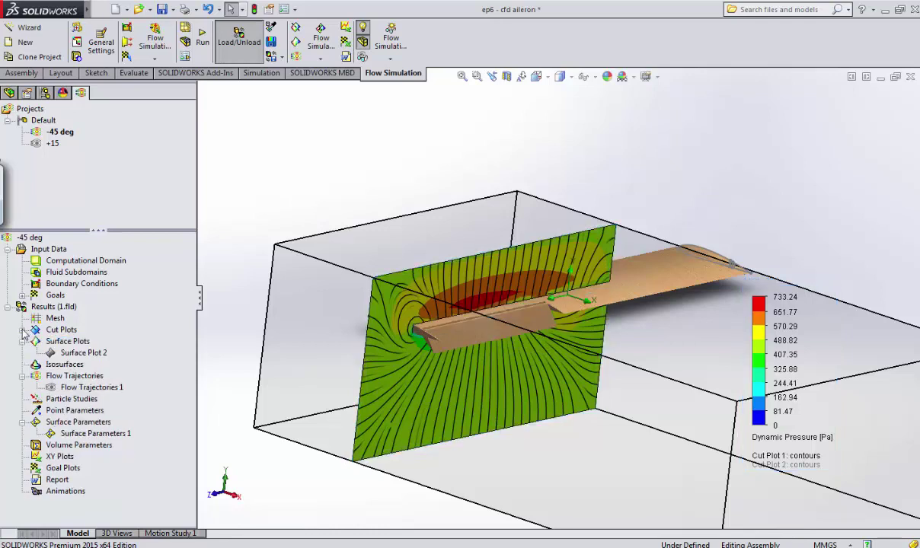
right_click(51, 145)
click(86, 152)
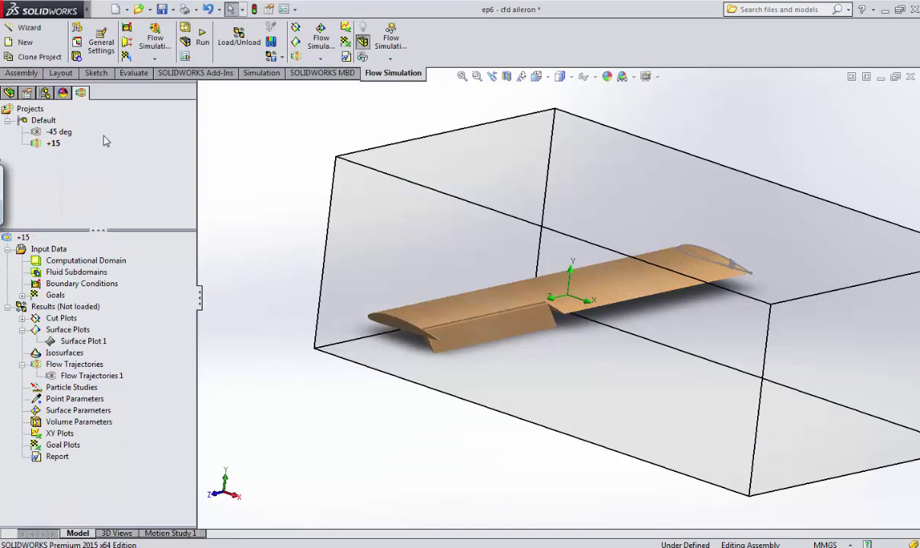
click(239, 42)
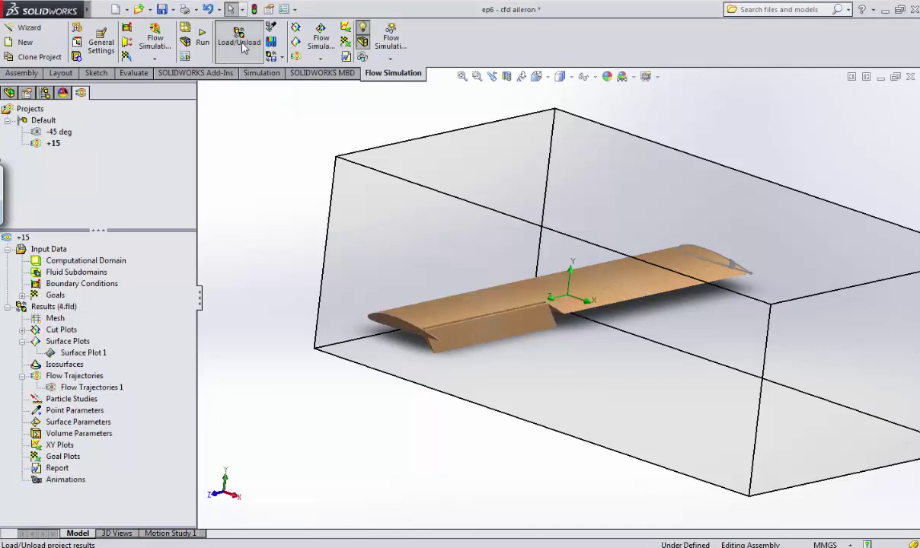
Show Cut Plot 1 of the +15 results in the front view and inspect the contours around the deflected aileron.
click(537, 77)
click(553, 125)
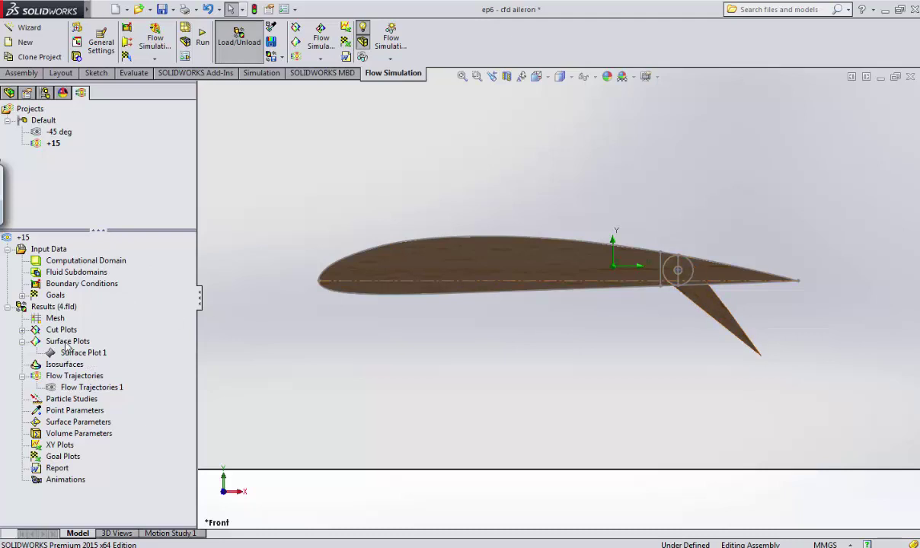
click(22, 330)
right_click(84, 342)
click(99, 369)
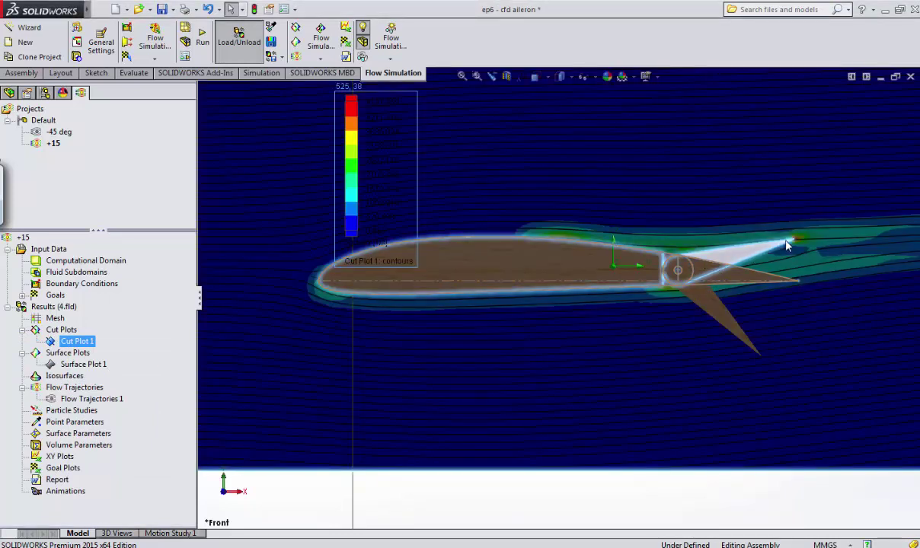
middle_drag(819, 268, 802, 282)
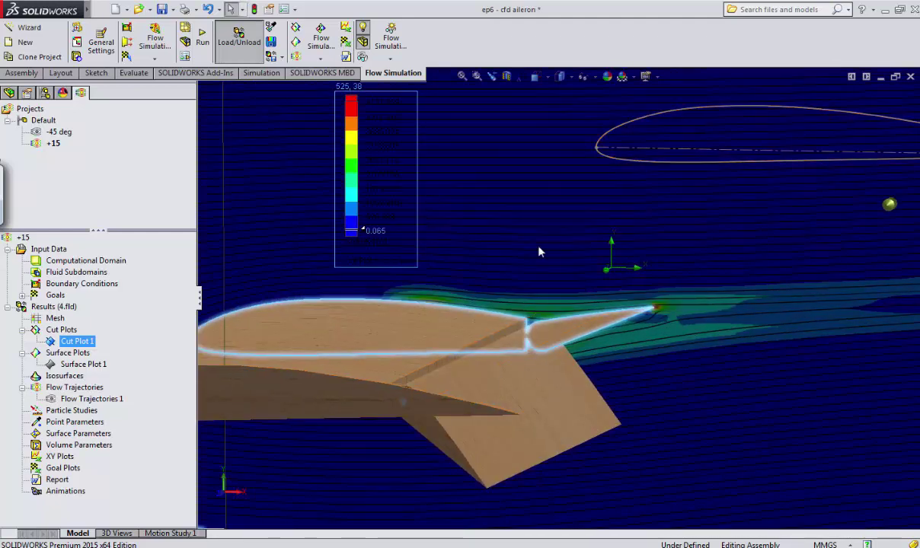
scroll(576, 257, up, 5)
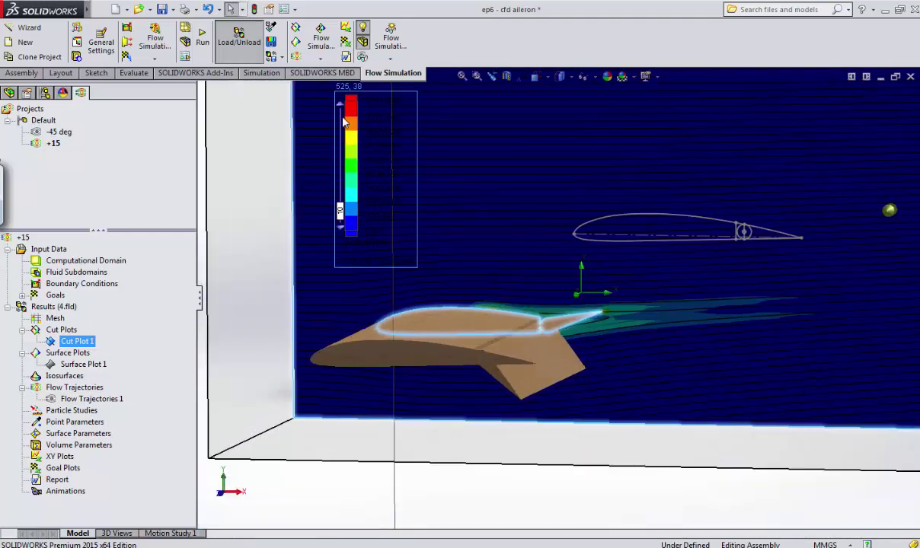
Set the contour parameter of Cut Plot 1 to Dynamic Pressure and apply the change.
right_click(87, 340)
click(134, 353)
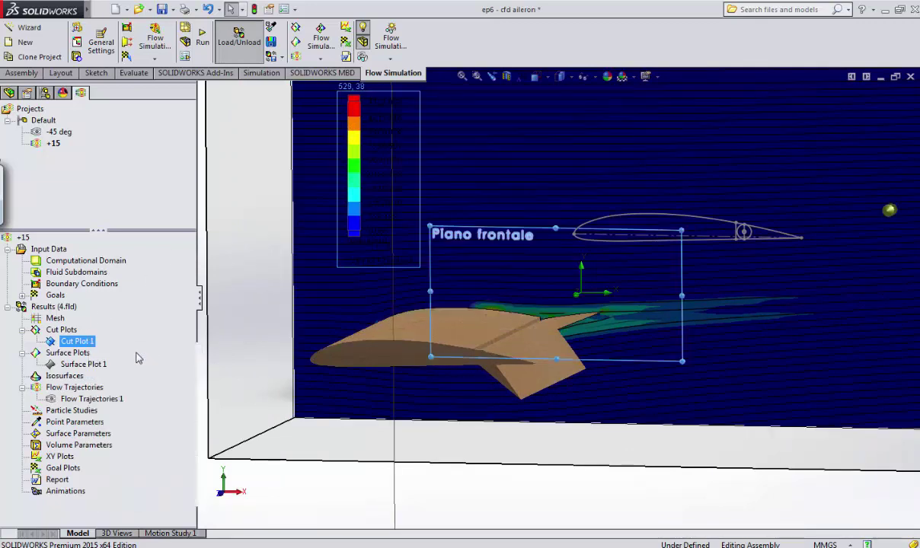
click(109, 375)
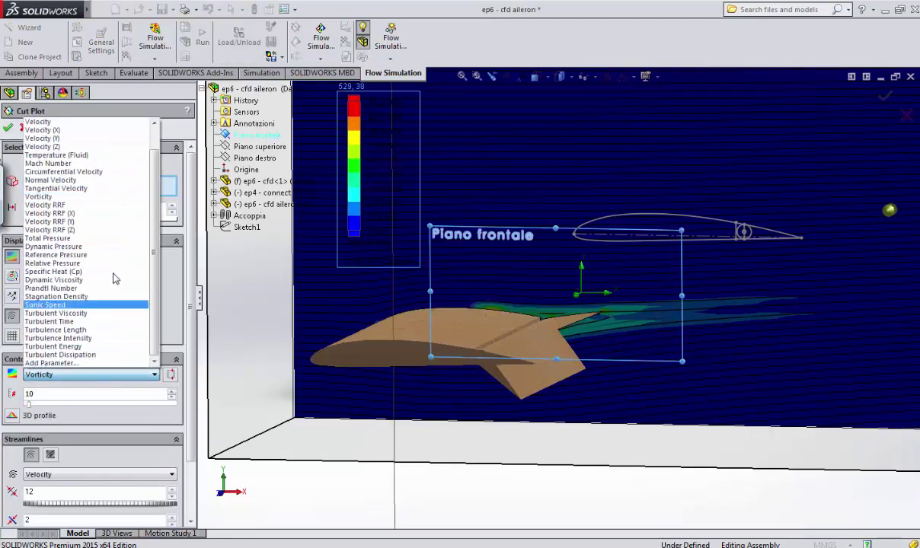
click(110, 245)
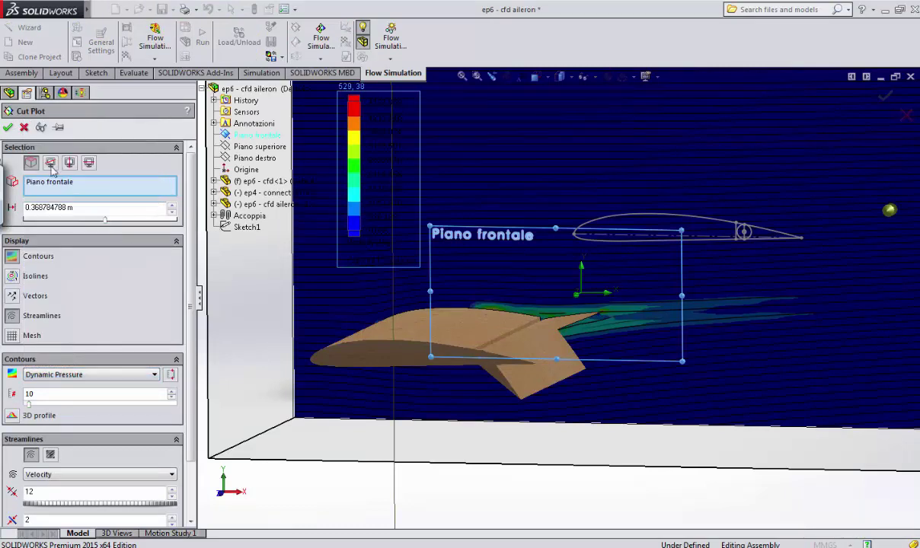
click(7, 128)
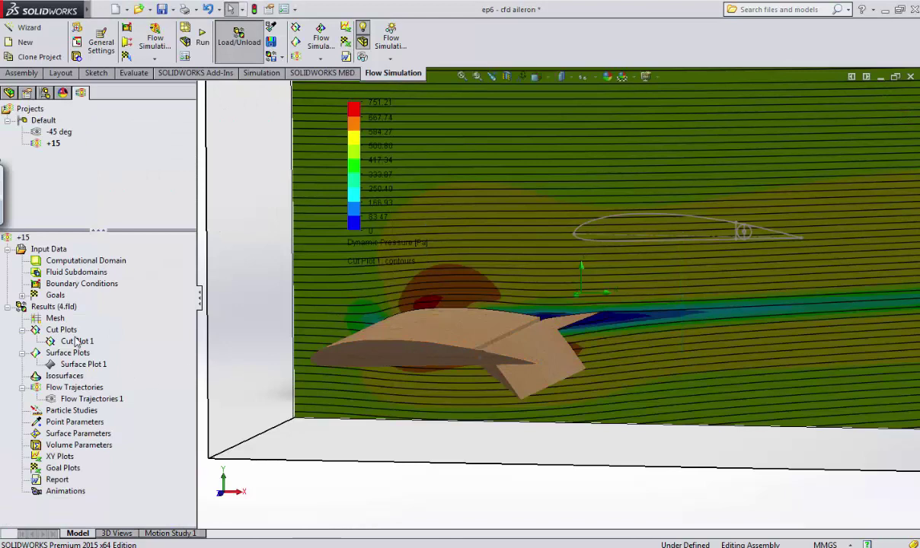
Fit Cut Plot 1's dynamic pressure contour range to the plot's own minimum and maximum.
right_click(76, 341)
click(120, 345)
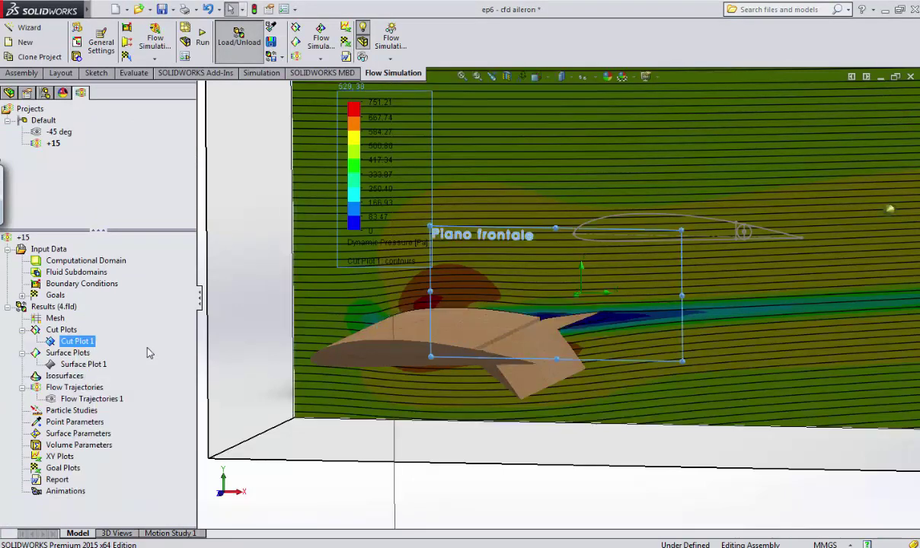
click(170, 375)
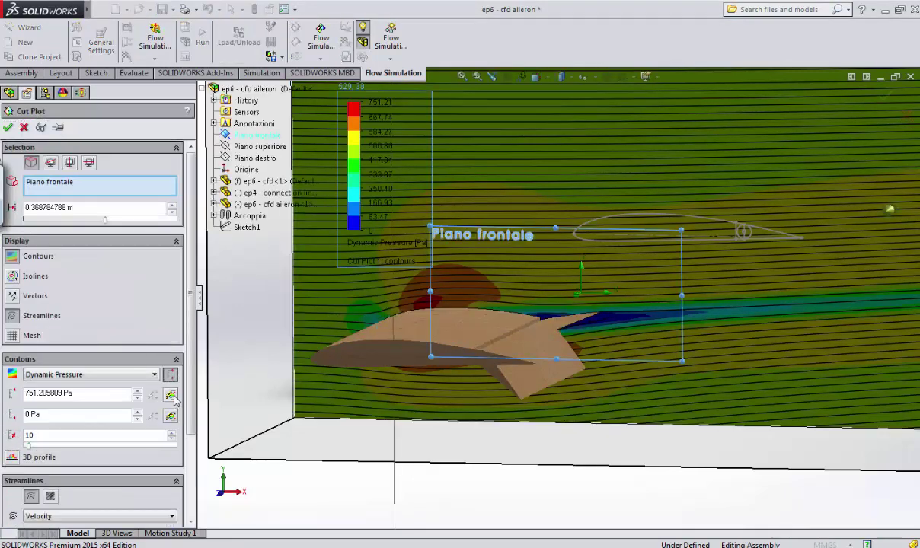
click(171, 417)
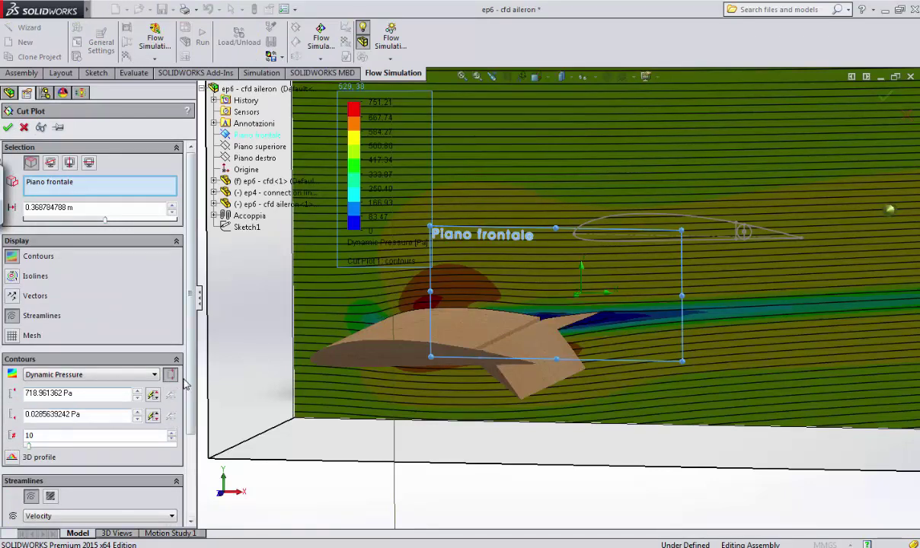
click(9, 127)
Examine the dynamic pressure contours around the leading edge, the deflected aileron and the wake from several angles.
scroll(658, 247, up, 7)
middle_drag(639, 268, 603, 268)
scroll(536, 316, down, 5)
scroll(526, 347, down, 3)
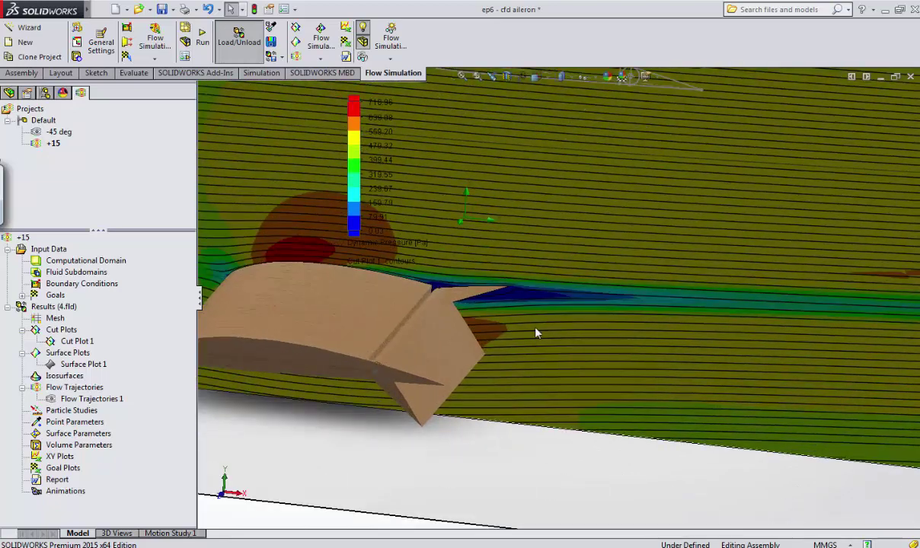
middle_drag(525, 347, 595, 304)
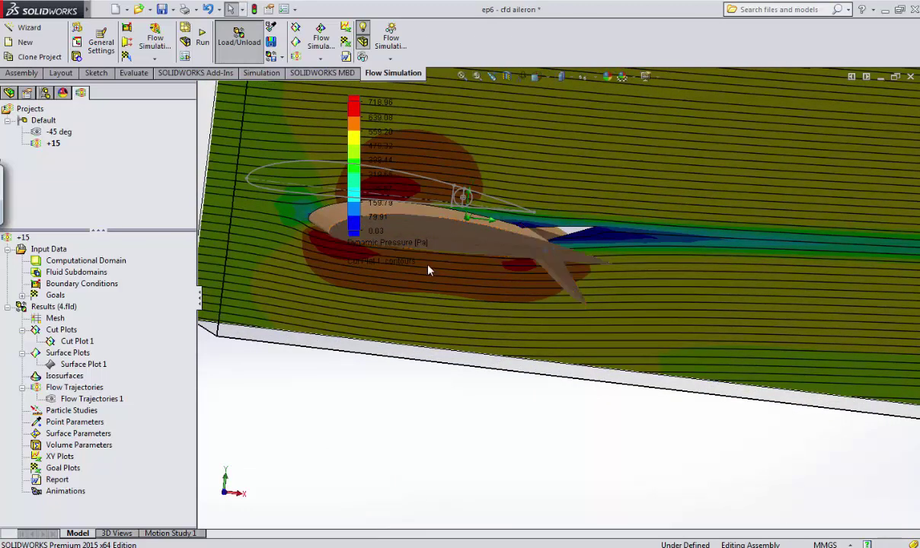
middle_drag(607, 270, 543, 272)
scroll(543, 273, down, 2)
scroll(527, 272, up, 1)
scroll(516, 270, up, 4)
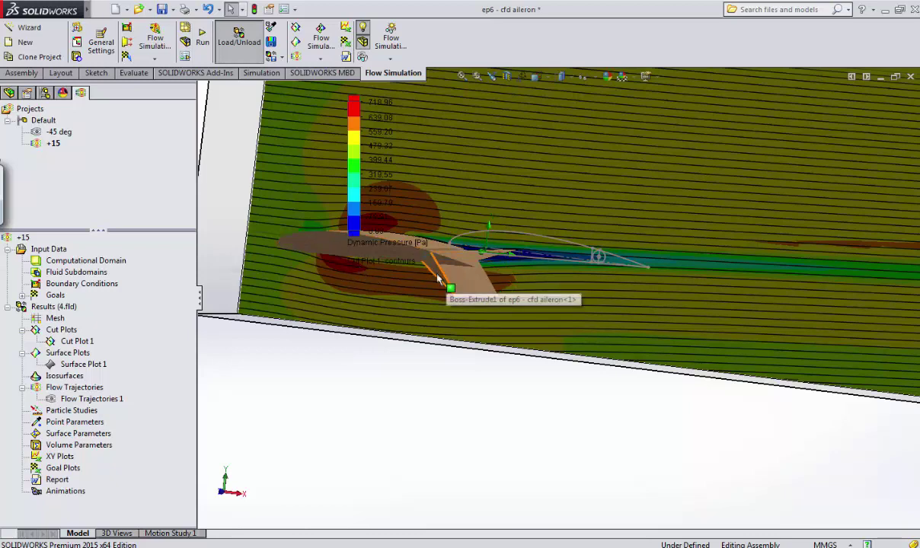
middle_drag(635, 240, 436, 304)
click(95, 341)
right_click(99, 342)
key(Escape)
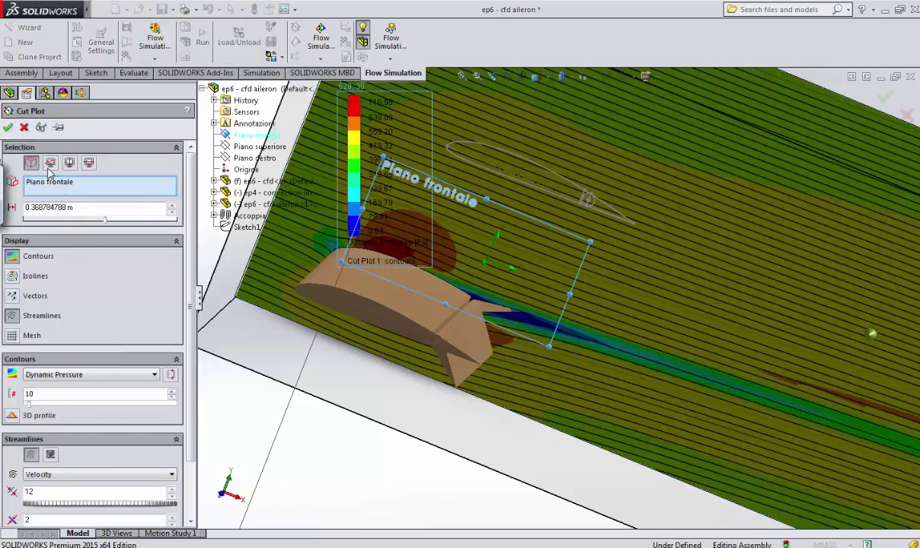
click(24, 127)
In the front view, swing the aileron upward into the deflected aileron gap of the cut plot.
click(507, 76)
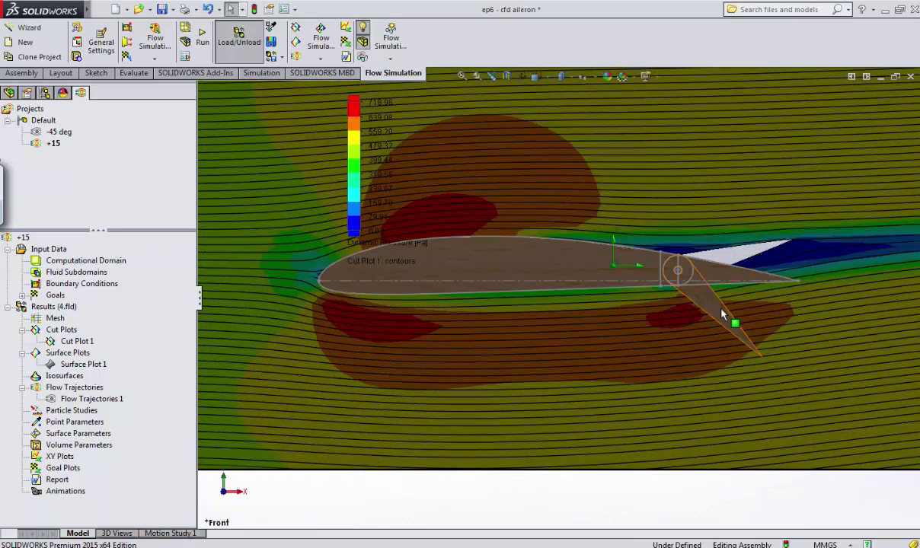
drag(722, 314, 739, 252)
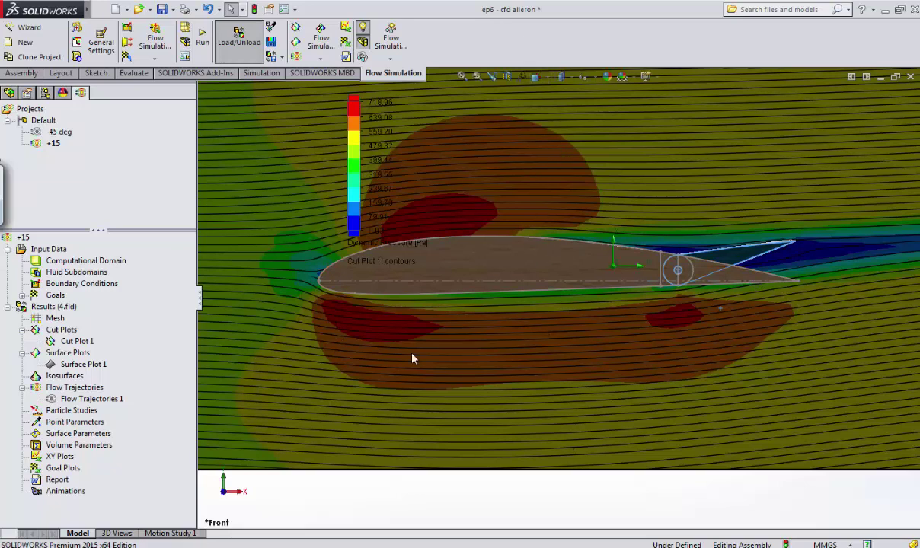
Switch Cut Plot 1's contours to Velocity with the global range of 0 to 35.3506079 m/s.
right_click(95, 342)
click(101, 353)
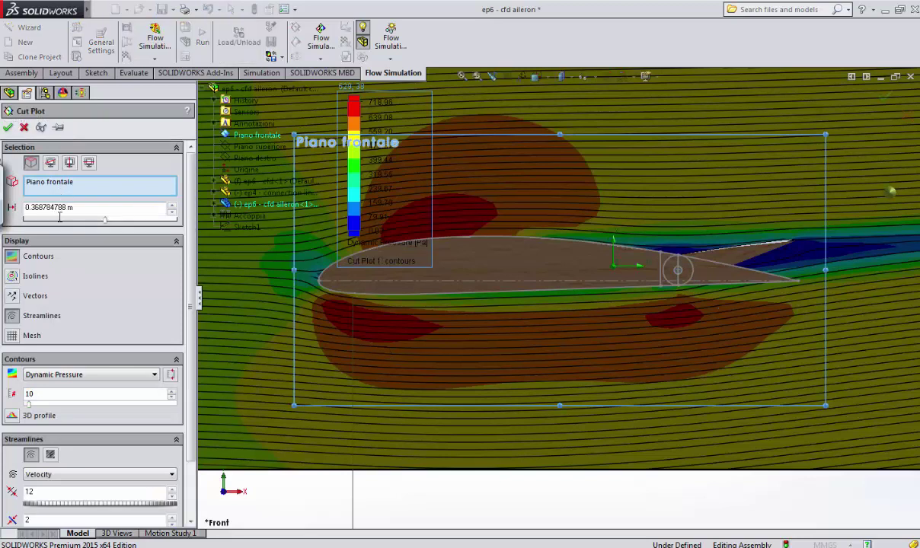
click(84, 374)
scroll(76, 190, up, 3)
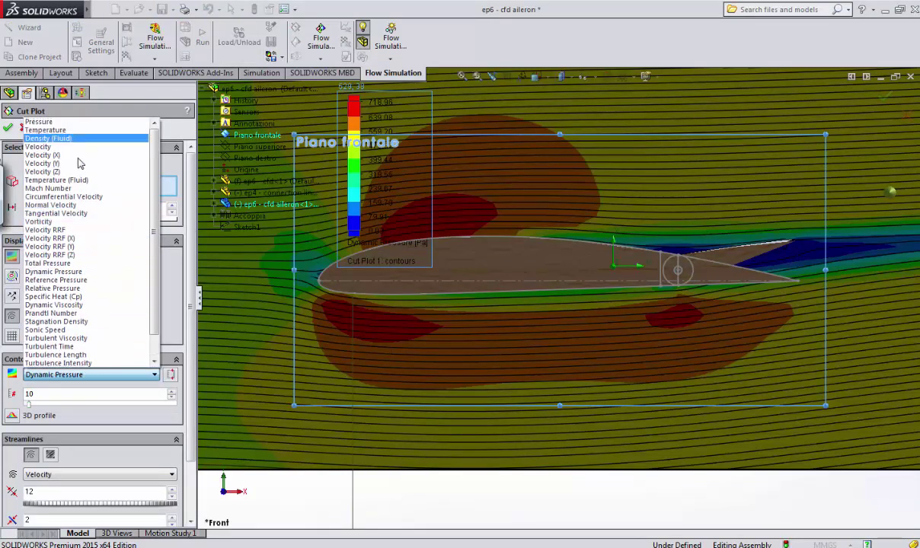
click(78, 147)
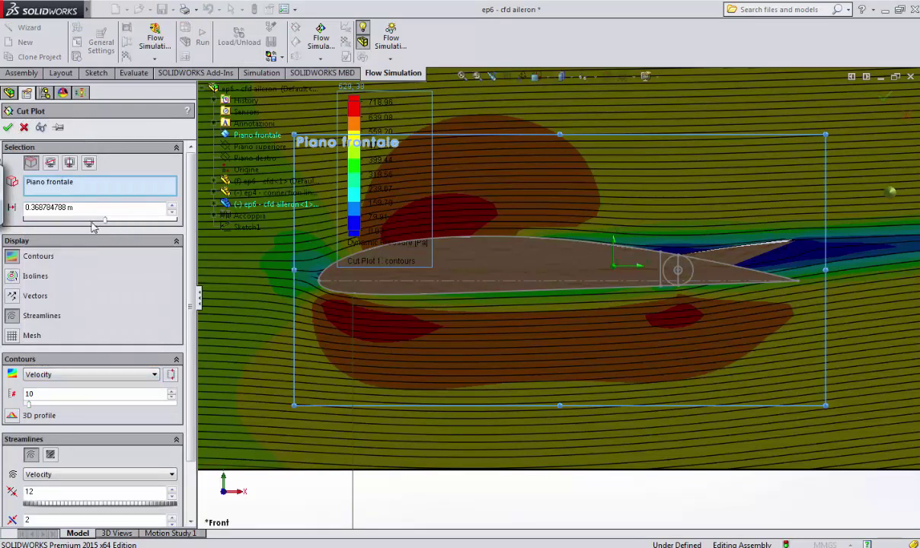
click(172, 375)
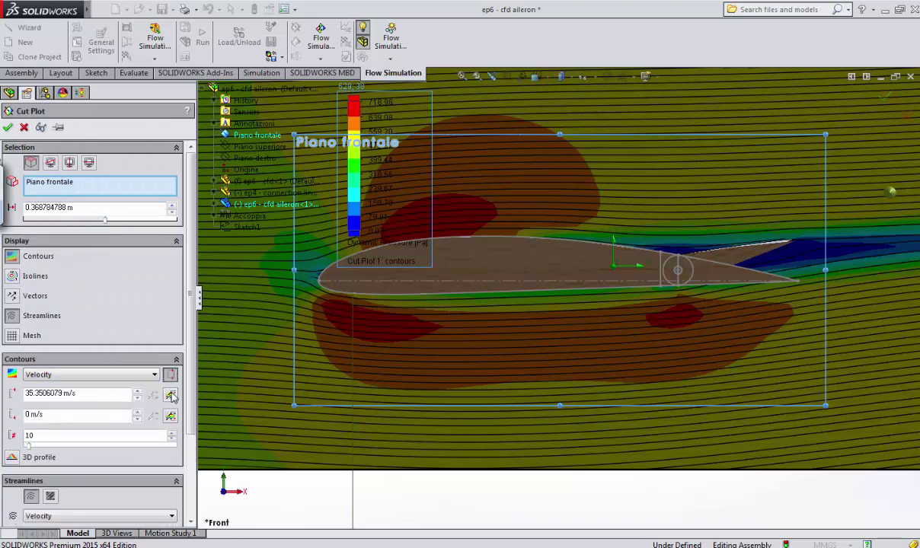
click(155, 395)
click(153, 416)
click(10, 128)
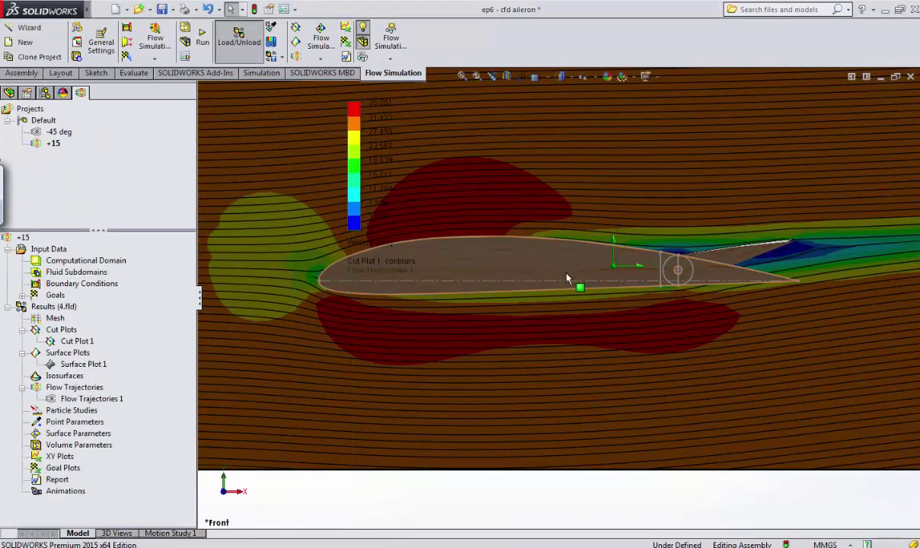
Display Flow Trajectories 1 in place of Cut Plot 1 and inspect the flow lines around the wing.
scroll(567, 274, up, 4)
middle_drag(688, 283, 660, 316)
scroll(328, 267, down, 2)
scroll(380, 281, up, 5)
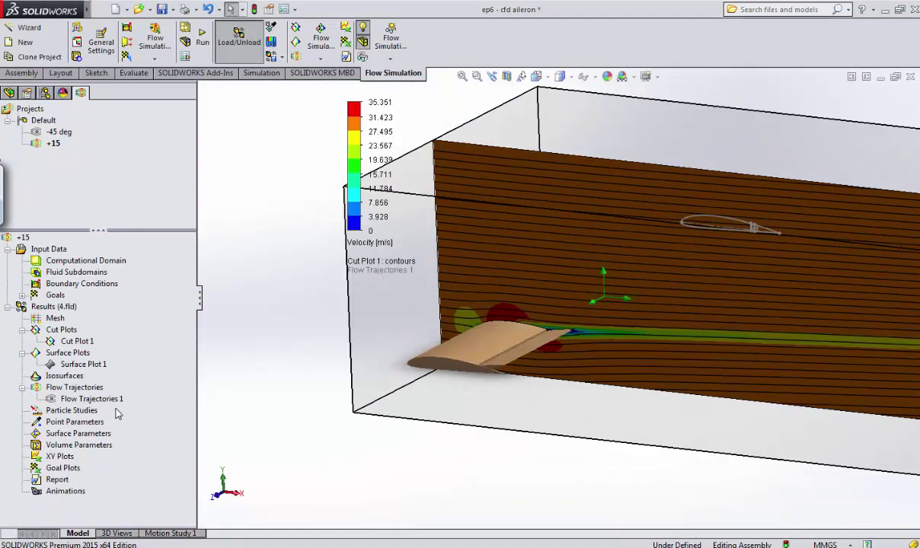
right_click(83, 399)
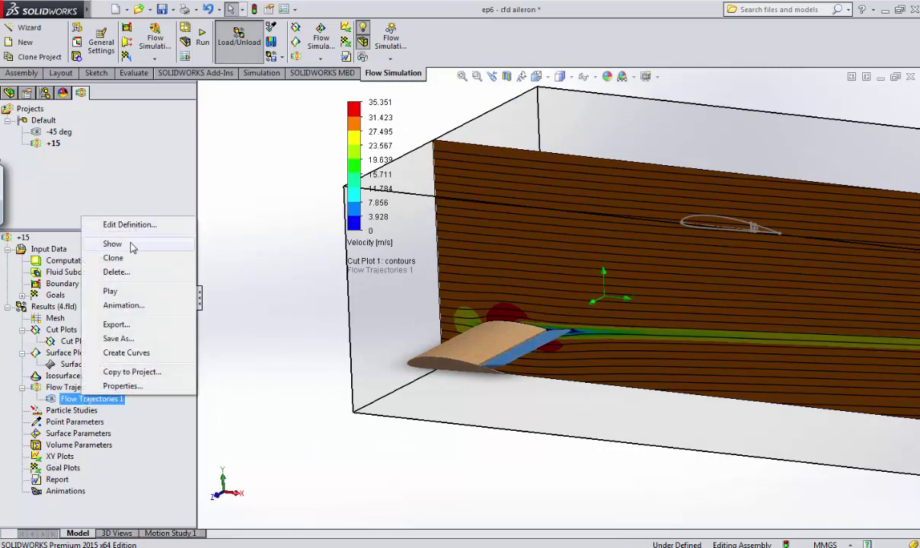
click(113, 244)
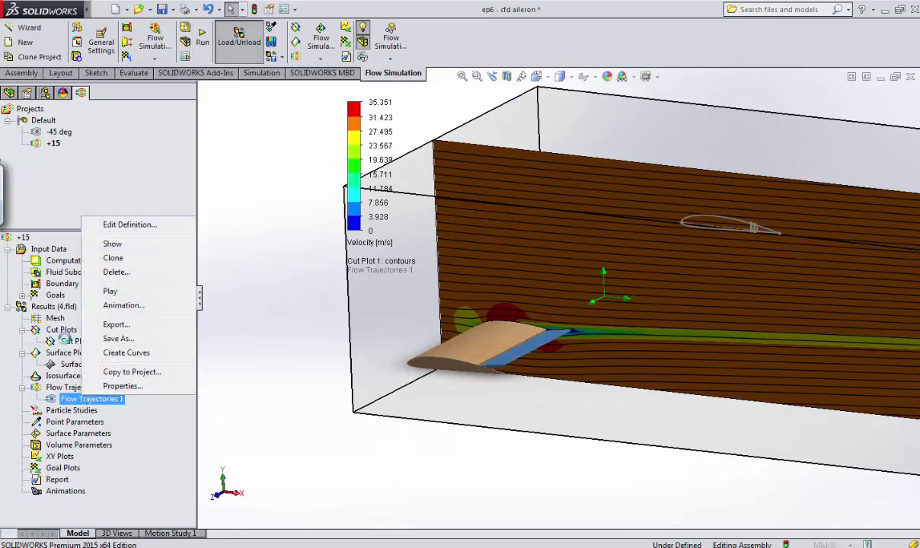
right_click(72, 342)
click(84, 349)
middle_drag(653, 348, 638, 328)
scroll(639, 328, down, 2)
scroll(500, 336, up, 2)
Redefine Cut Plot 1 on the Piano destro reference plane at 0 m offset and display it.
right_click(72, 344)
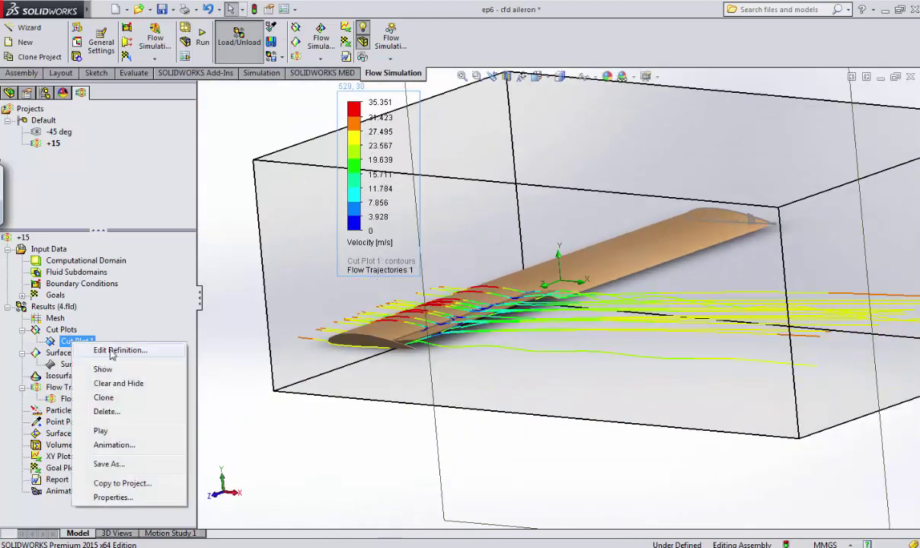
click(151, 330)
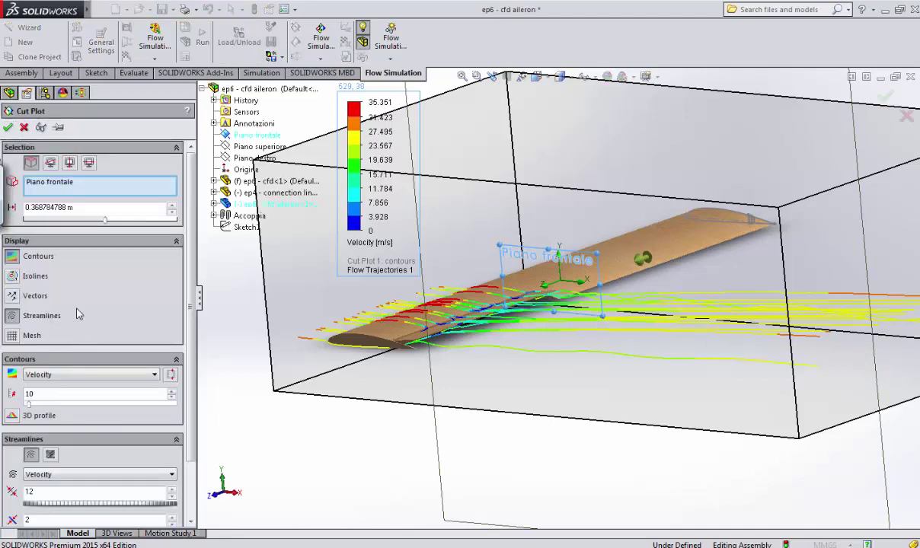
click(257, 158)
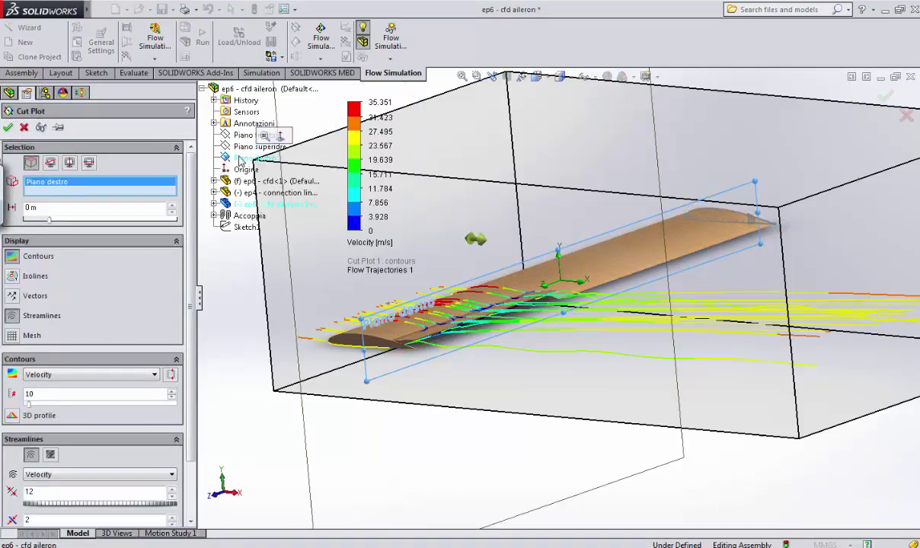
click(8, 128)
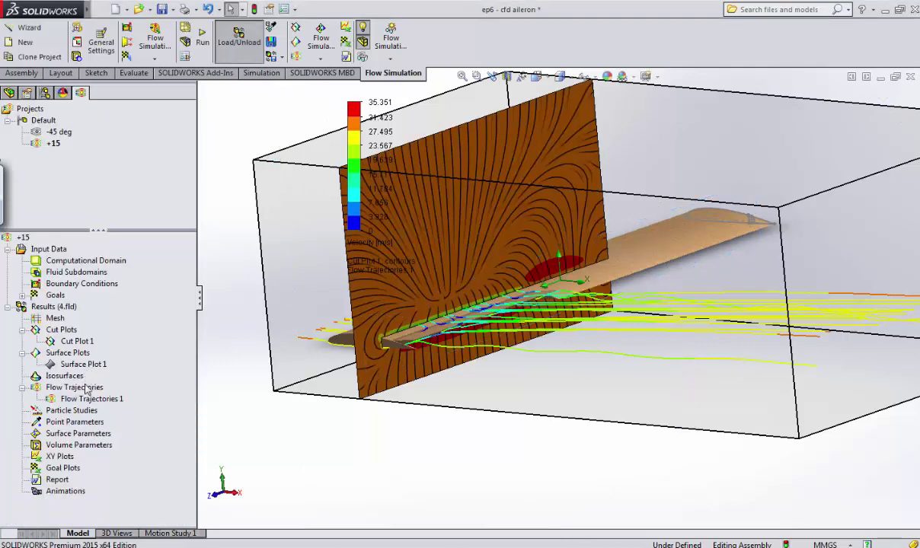
Play Cut Plot 1 through the computational domain in the right view and hide Flow Trajectories 1.
middle_drag(440, 276, 343, 411)
click(76, 341)
right_click(75, 341)
click(107, 427)
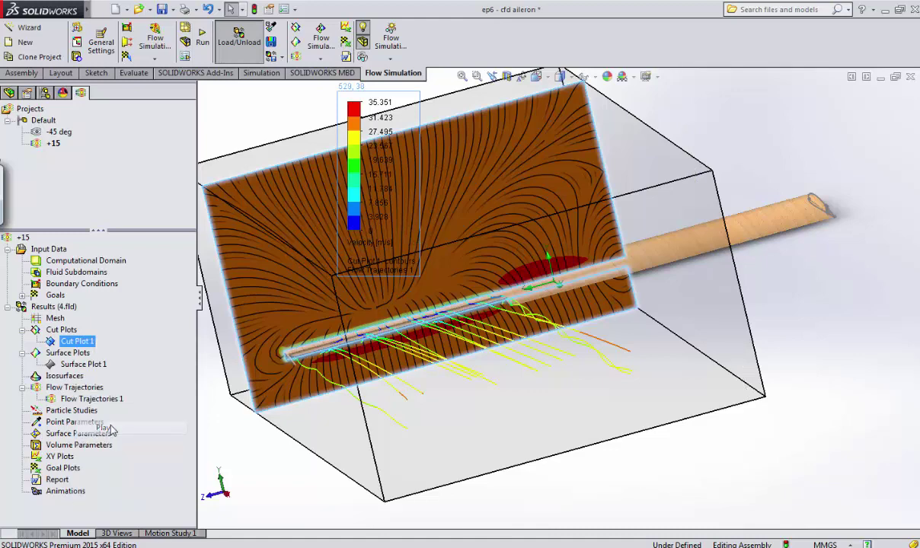
click(536, 77)
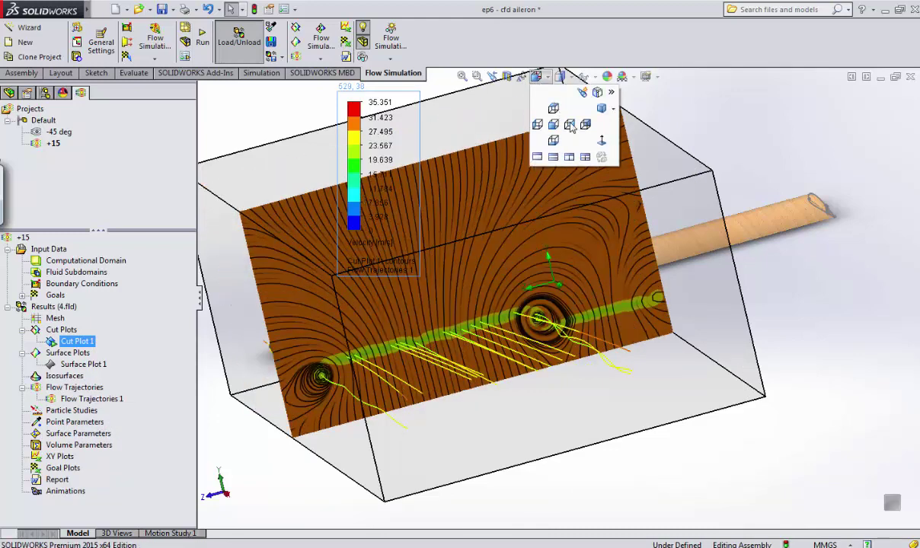
click(571, 125)
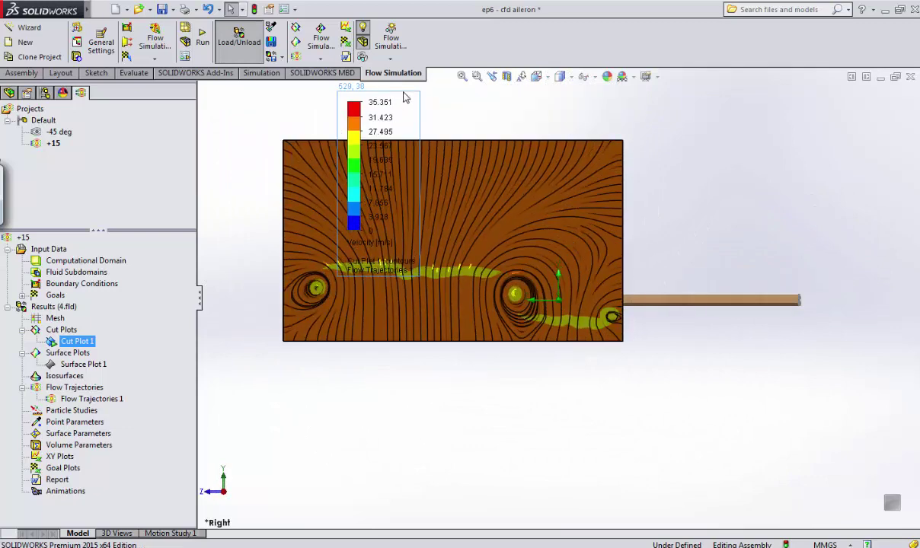
right_click(84, 399)
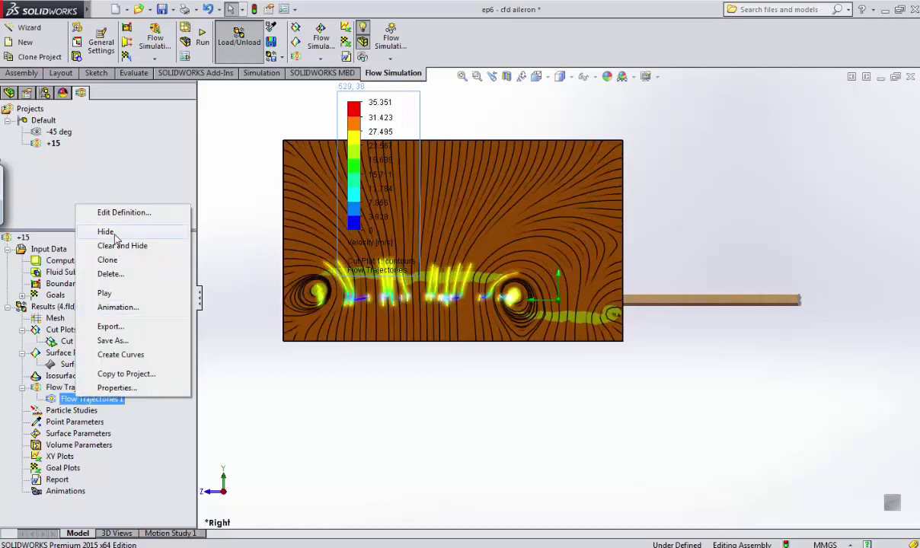
click(114, 233)
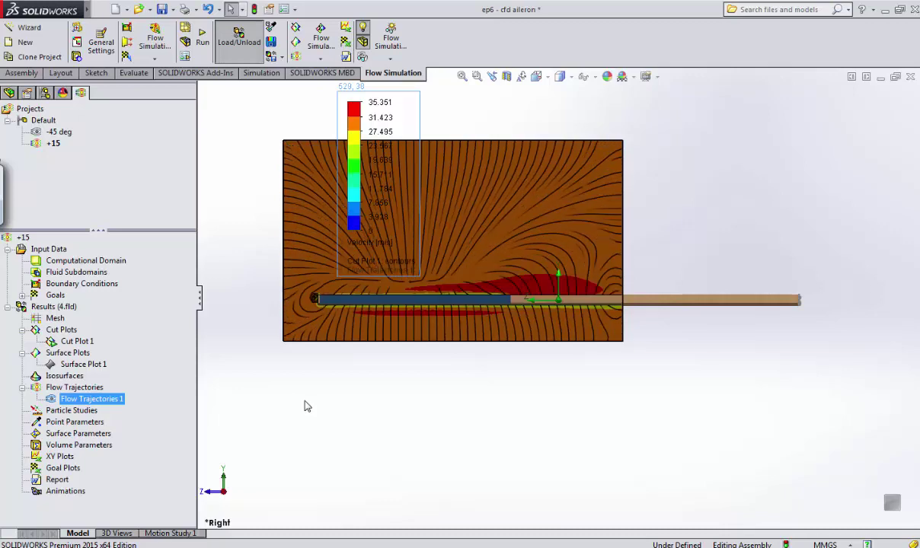
Examine the cross-flow streamlines and velocity contours of Cut Plot 1 at the wing from oblique and front views.
middle_drag(328, 417, 371, 430)
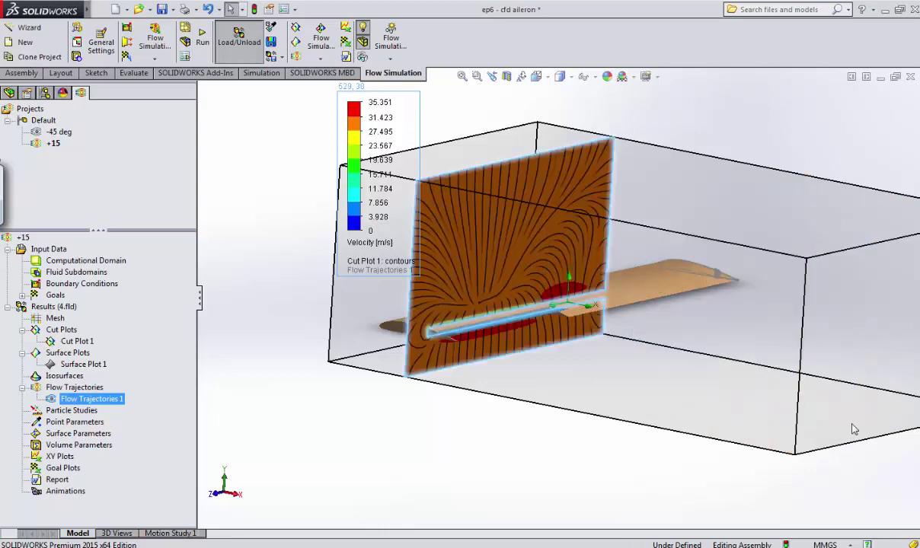
middle_drag(842, 474, 757, 459)
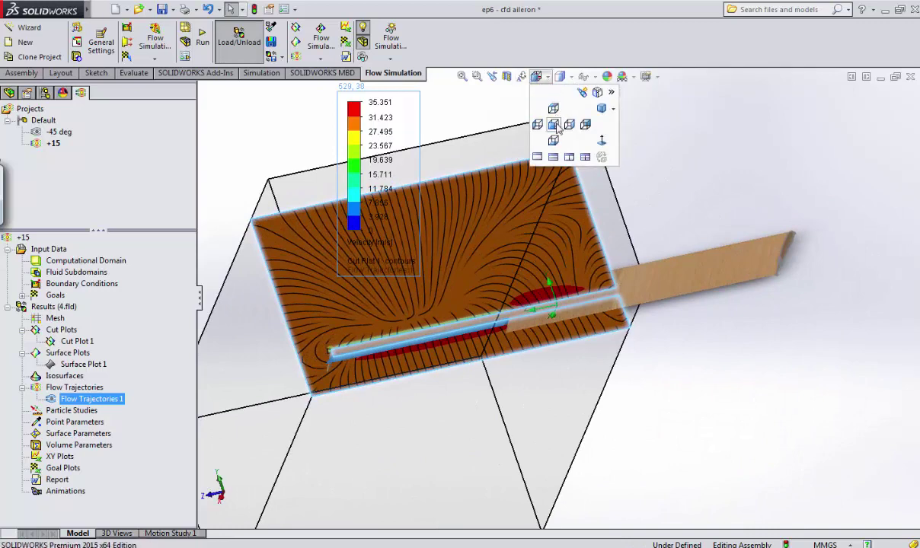
key(ctrl+1)
click(514, 202)
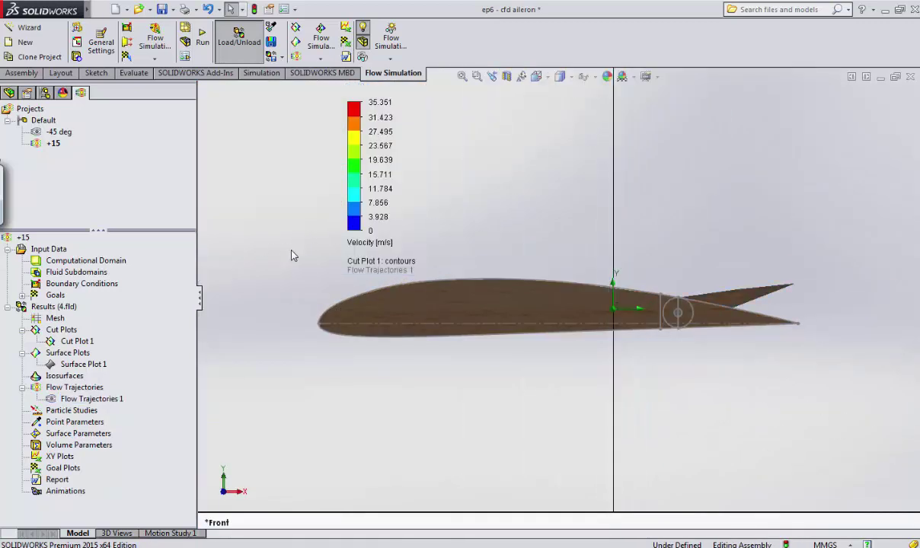
scroll(293, 260, down, 2)
scroll(293, 260, up, 9)
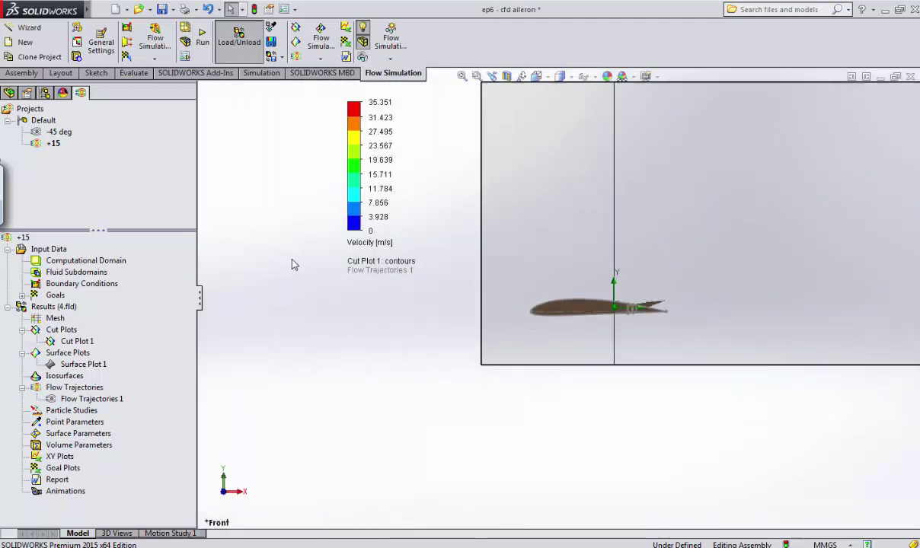
scroll(690, 287, up, 1)
middle_drag(690, 287, 606, 328)
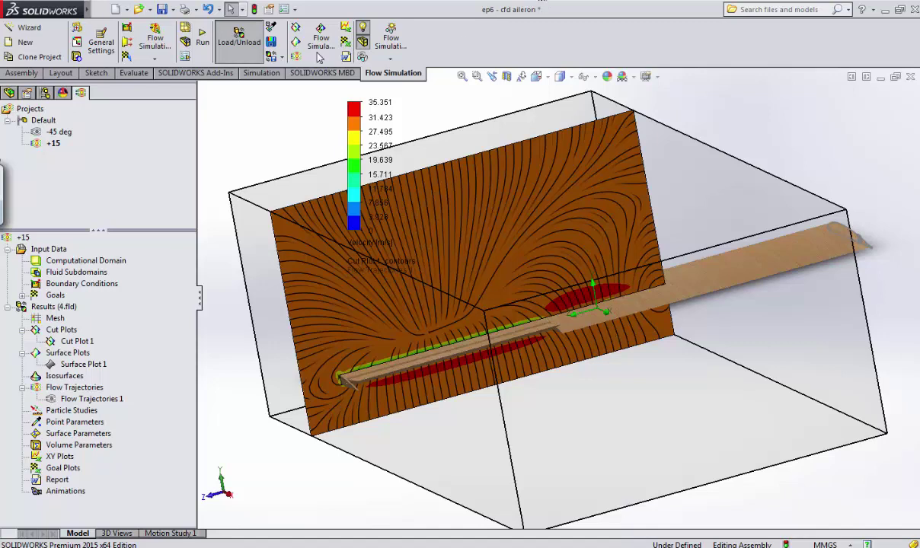
click(9, 92)
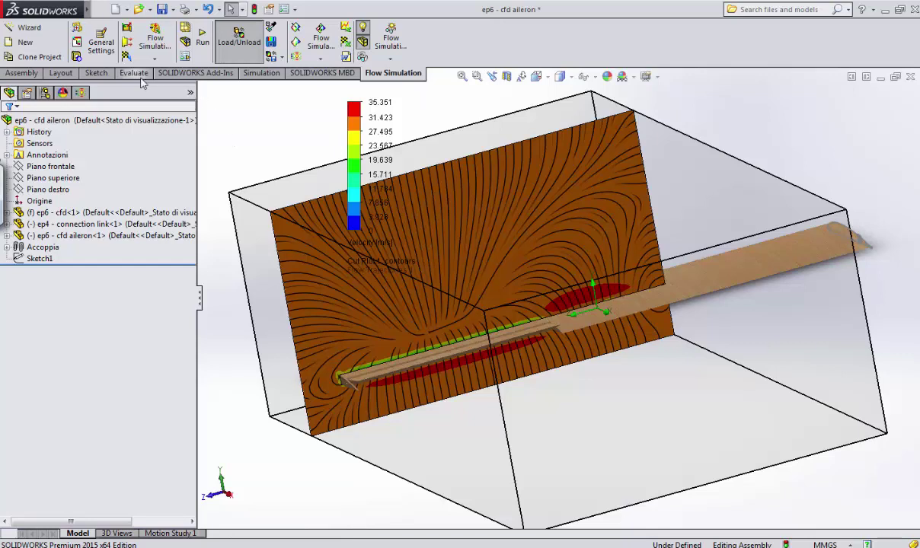
click(60, 73)
click(20, 73)
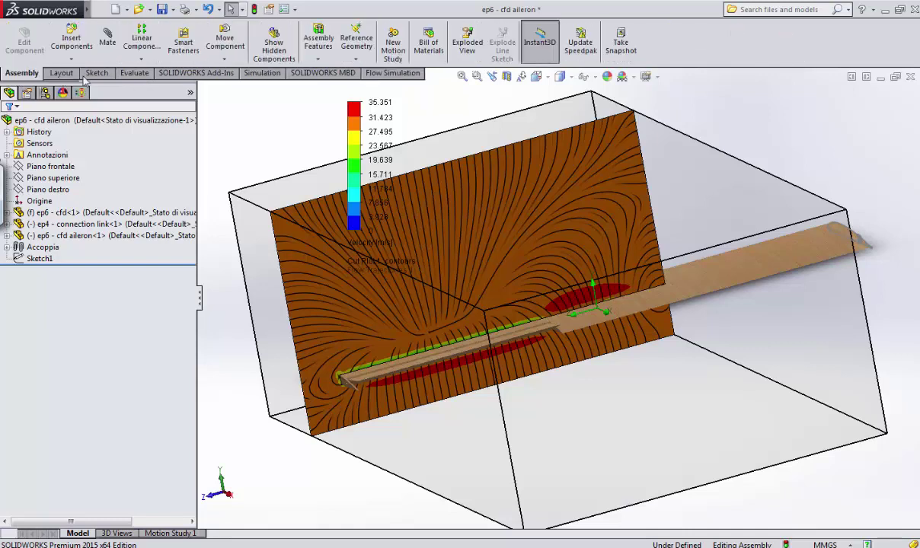
click(175, 73)
click(129, 74)
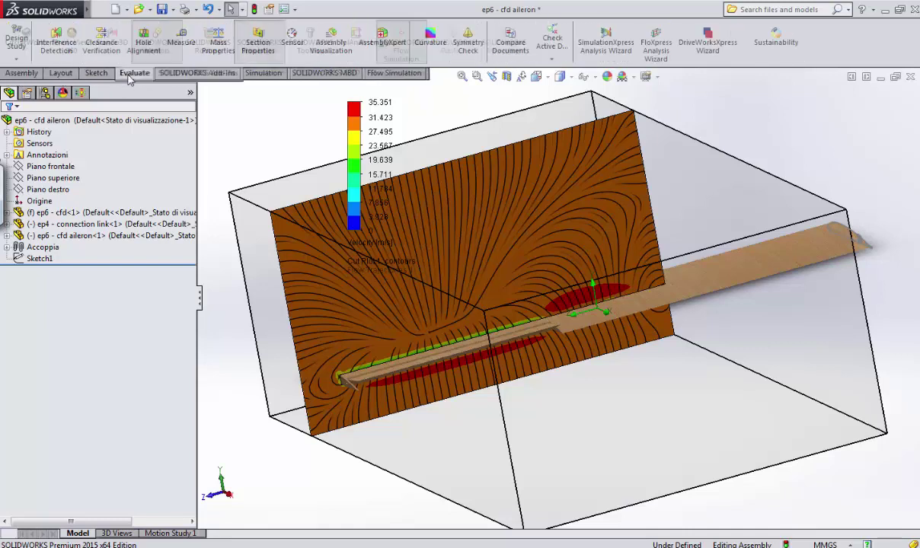
click(262, 74)
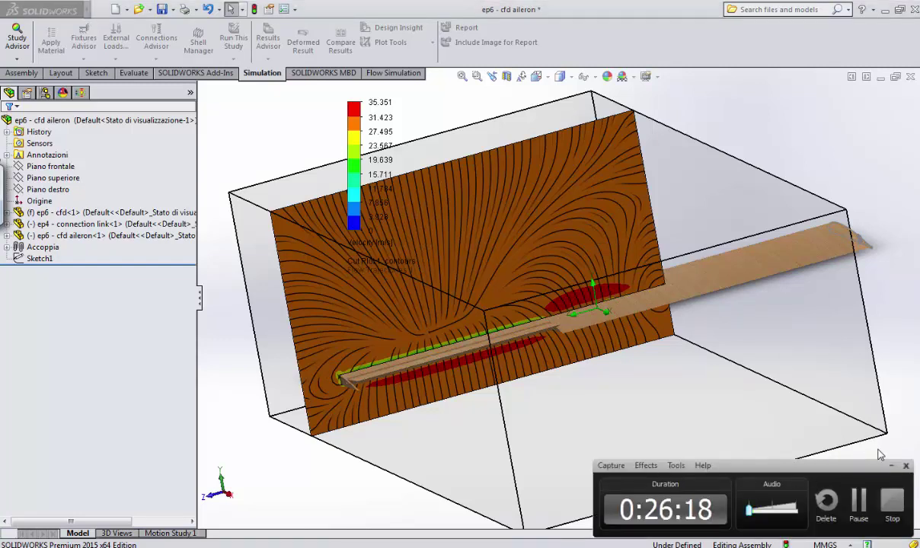
Examine the wing and aileron profile within the computational domain from the front and back views.
click(536, 76)
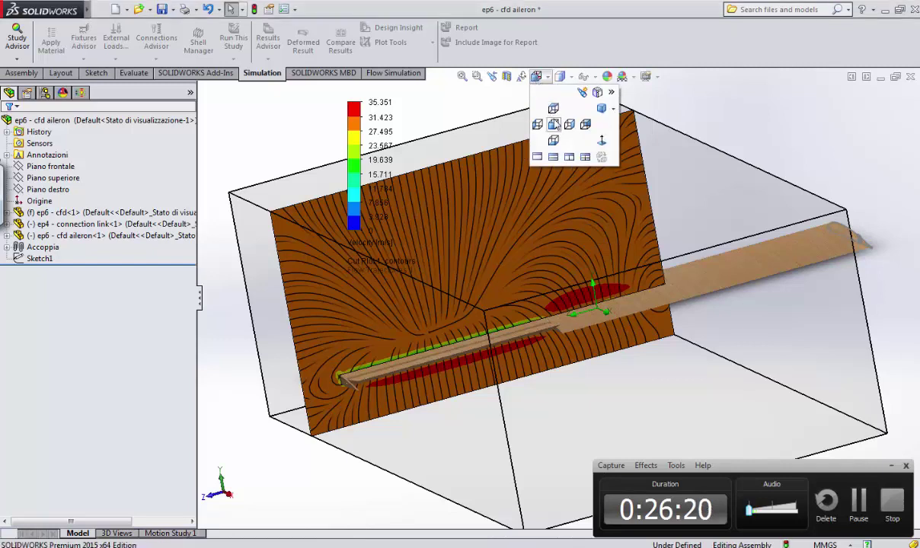
click(554, 122)
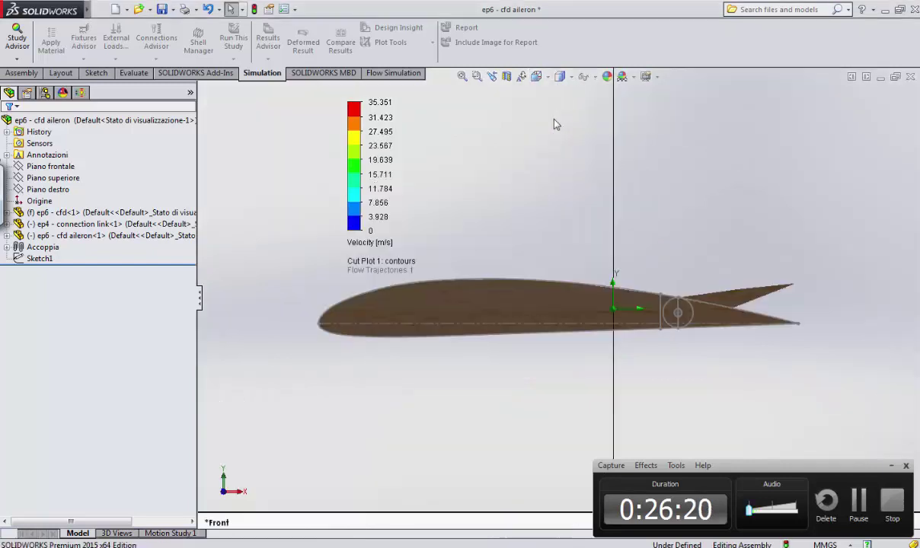
click(892, 467)
scroll(557, 296, up, 6)
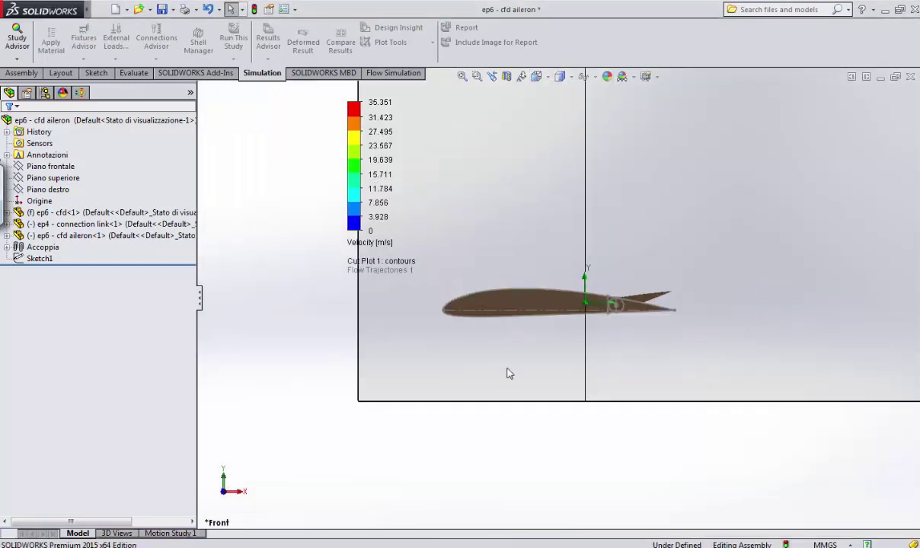
click(536, 76)
click(584, 125)
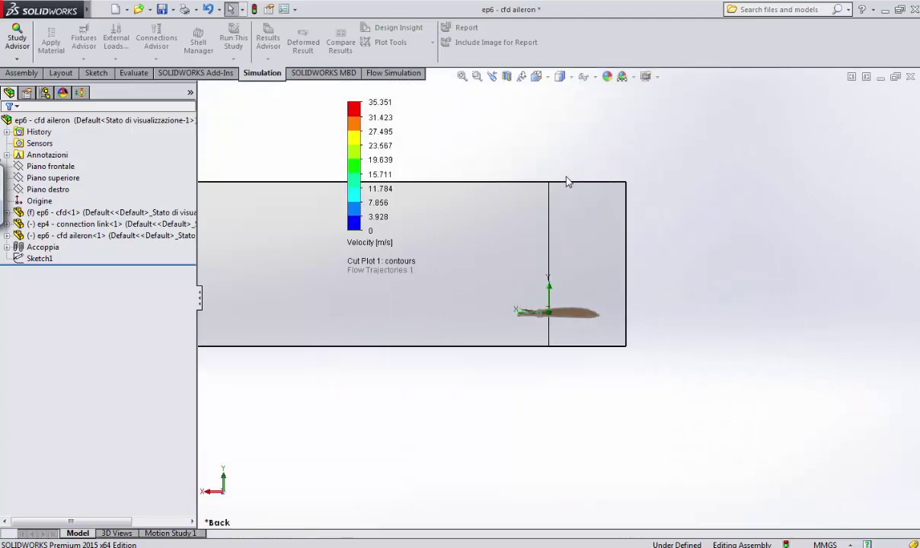
click(536, 76)
click(553, 107)
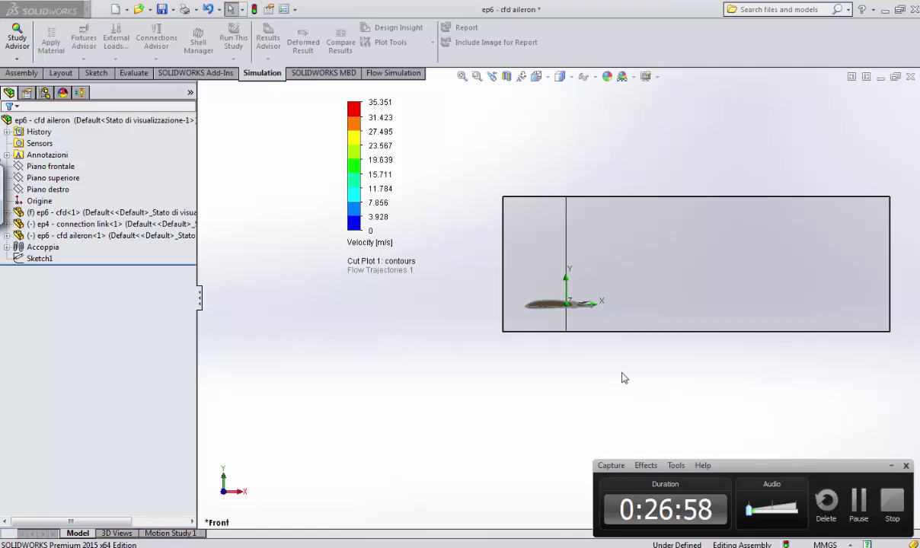
Switch to SketchBook Pro and close it without saving the wing-tip vortex sketch.
click(891, 466)
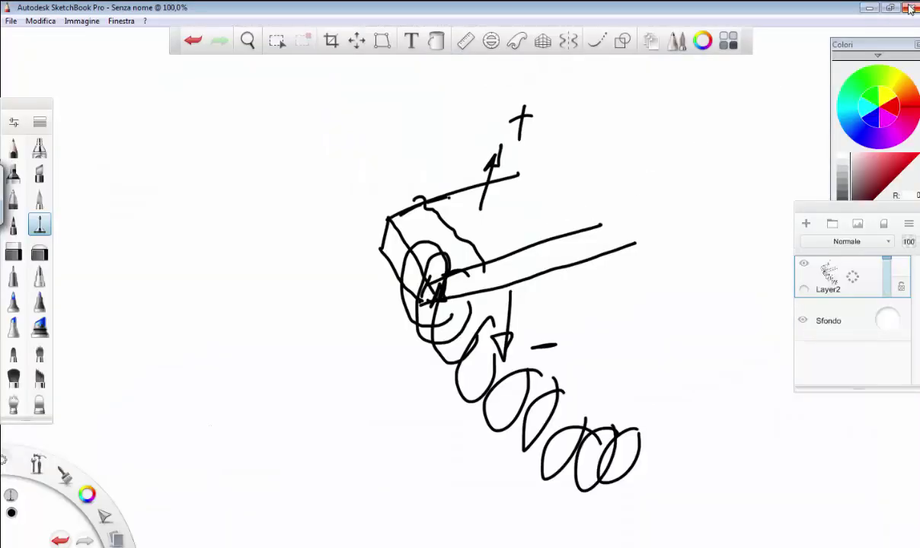
click(908, 9)
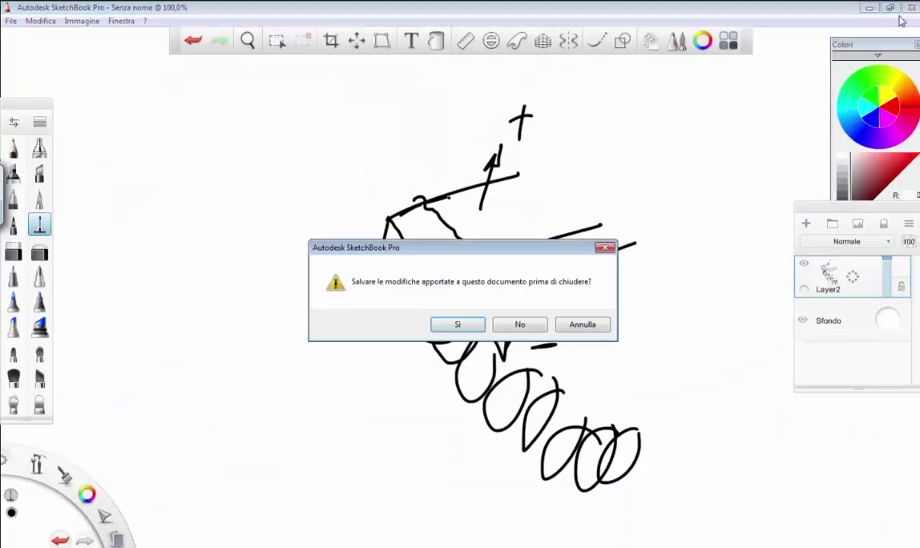
click(496, 320)
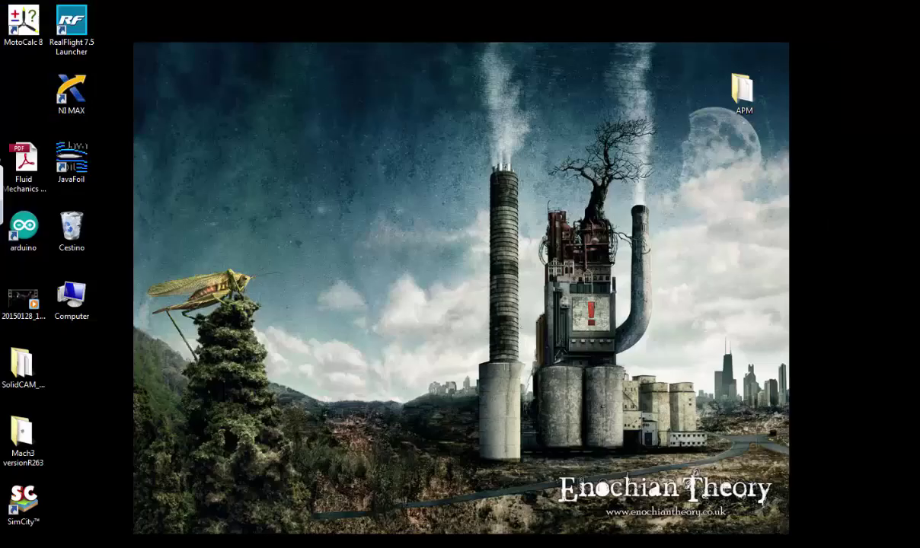